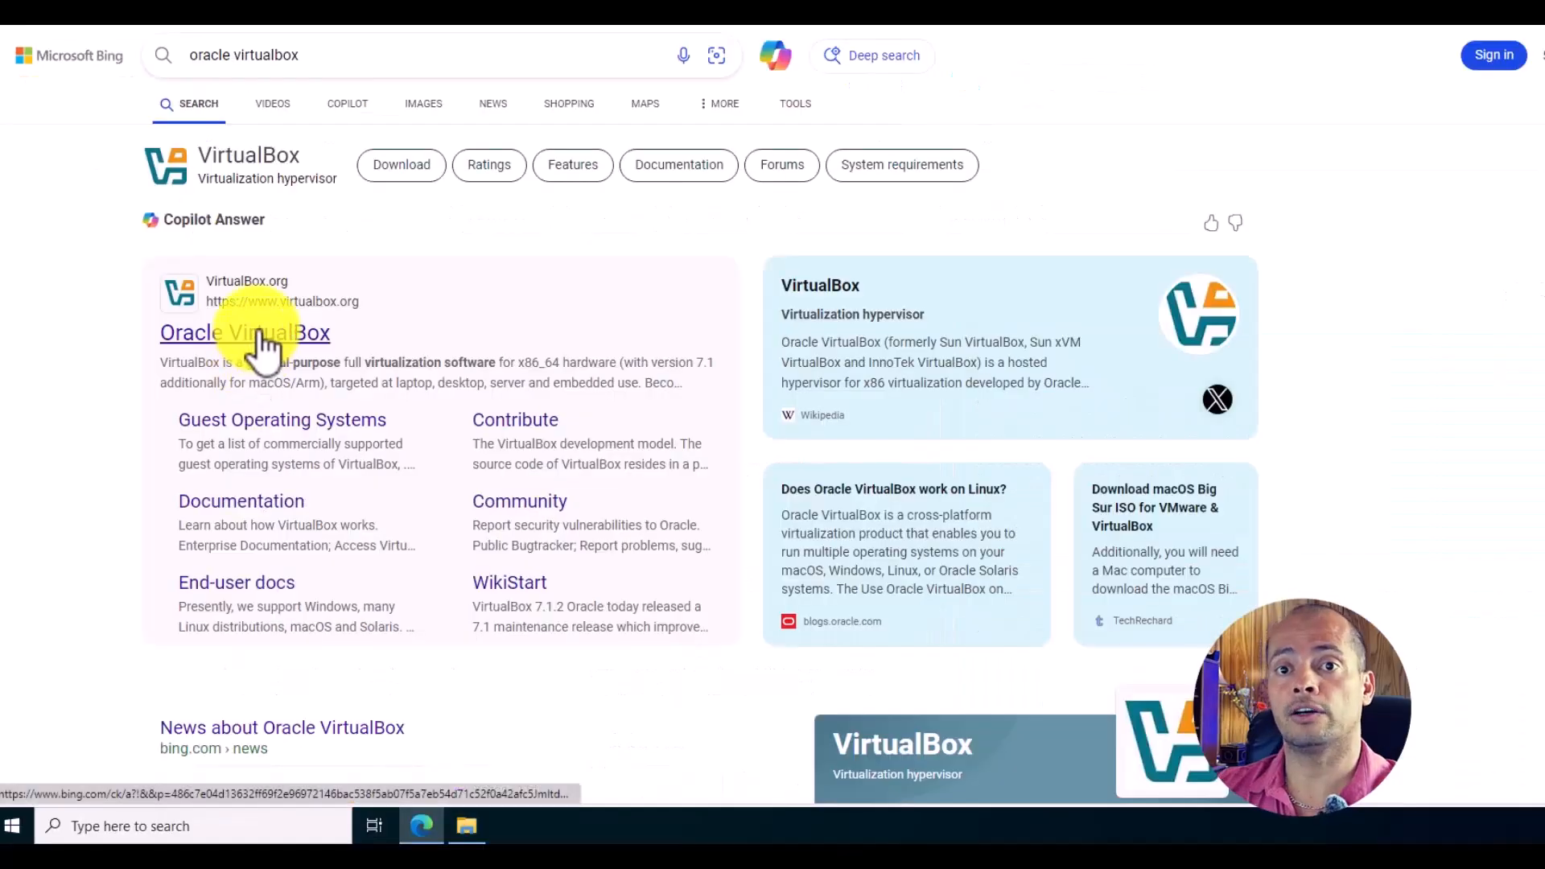
# Download the VirtualBox package for Windows hosts from virtualbox.org's Downloads page
pyautogui.click(262, 342)
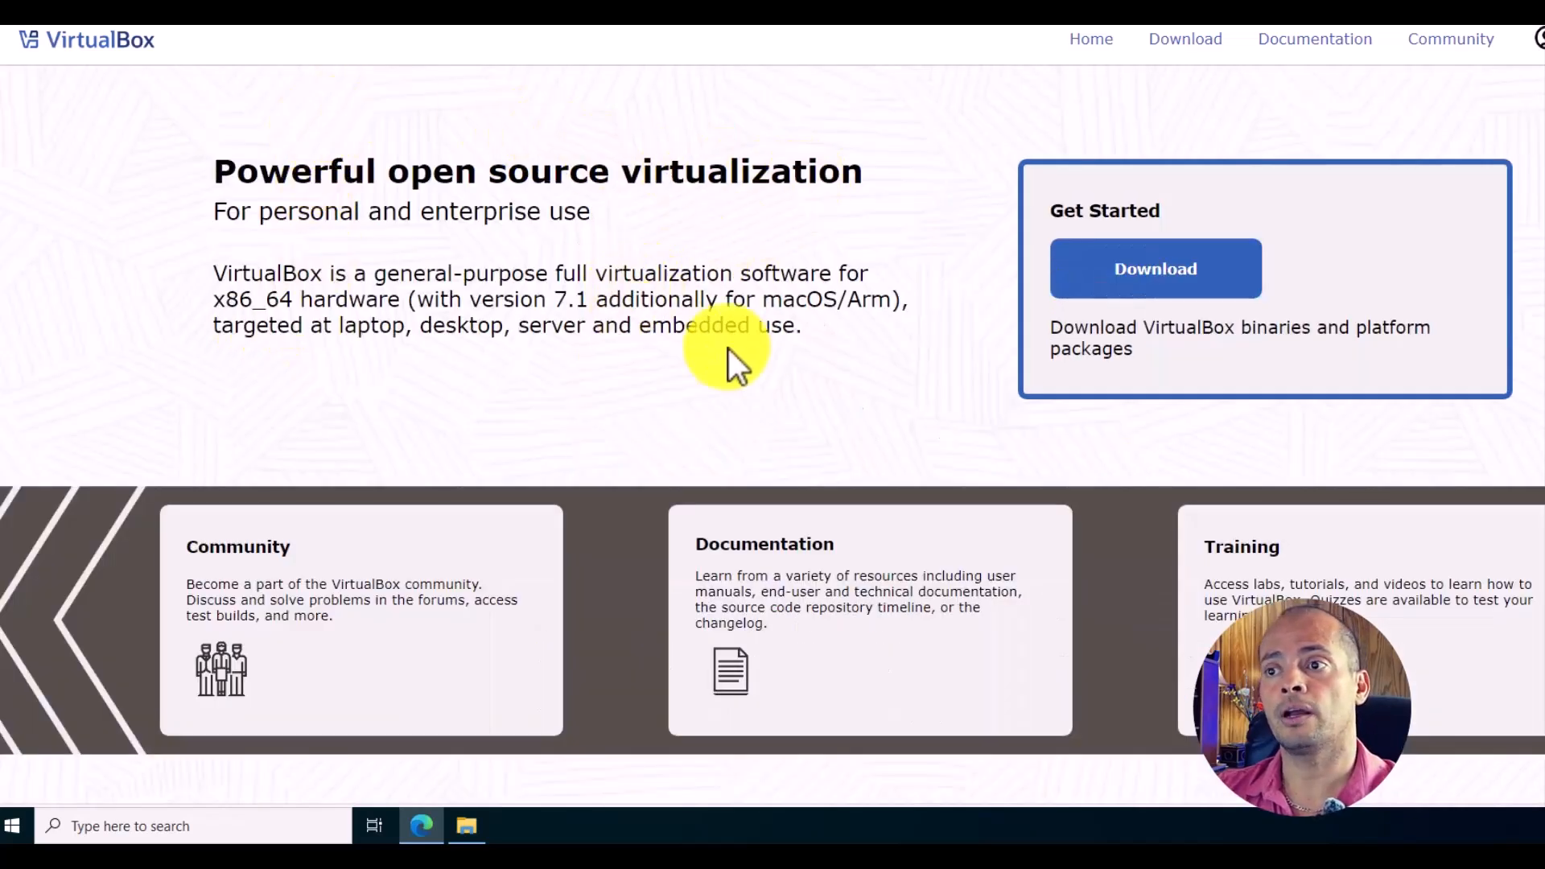
pyautogui.scroll(-2, 740, 358)
pyautogui.scroll(2, 748, 372)
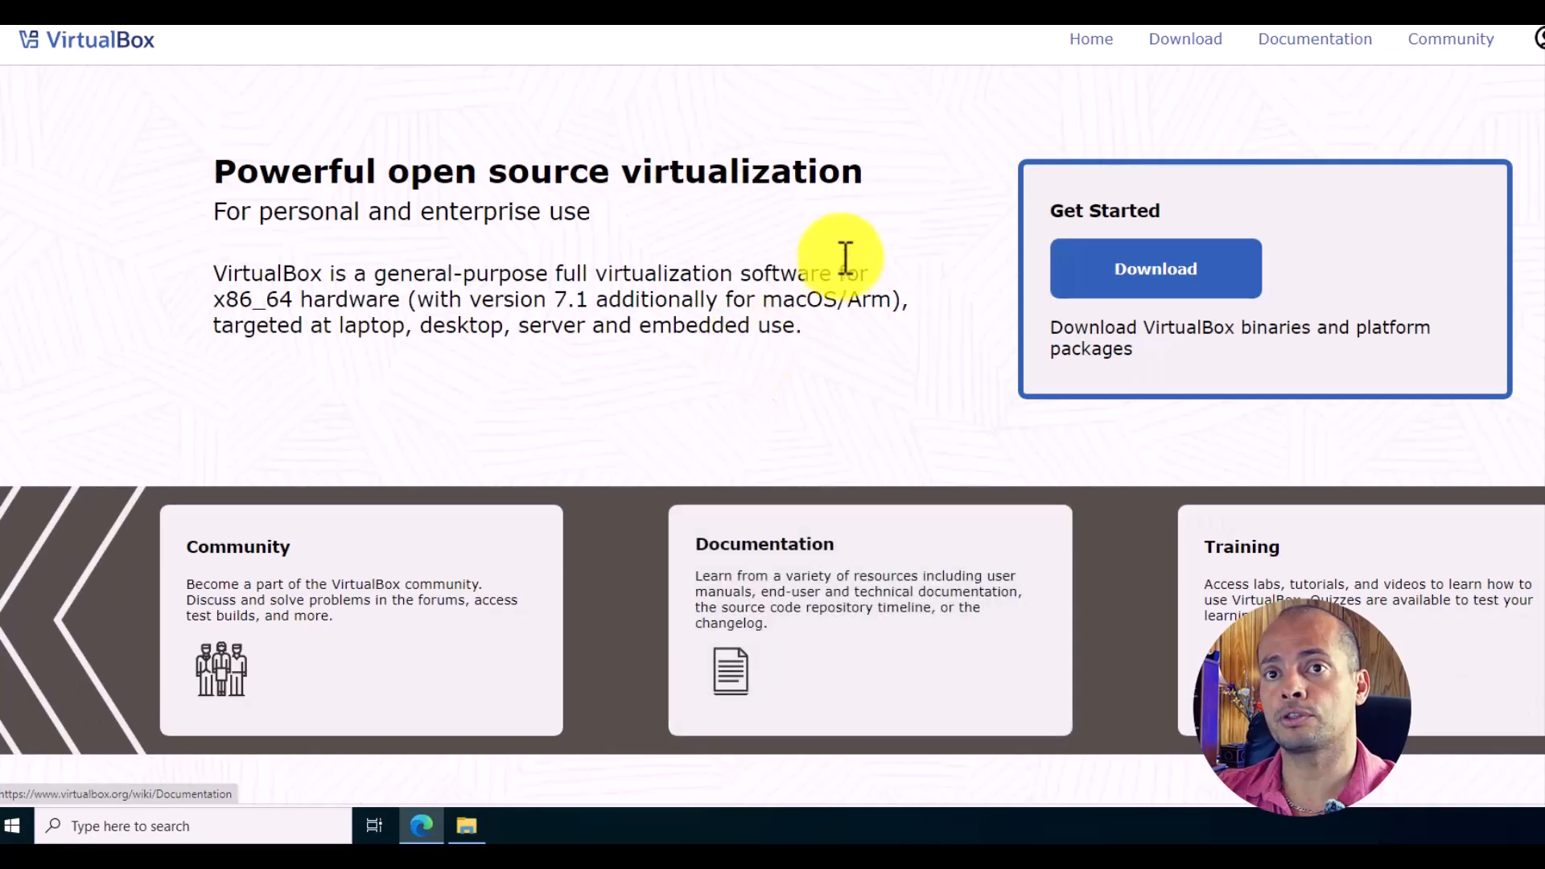
pyautogui.click(1168, 276)
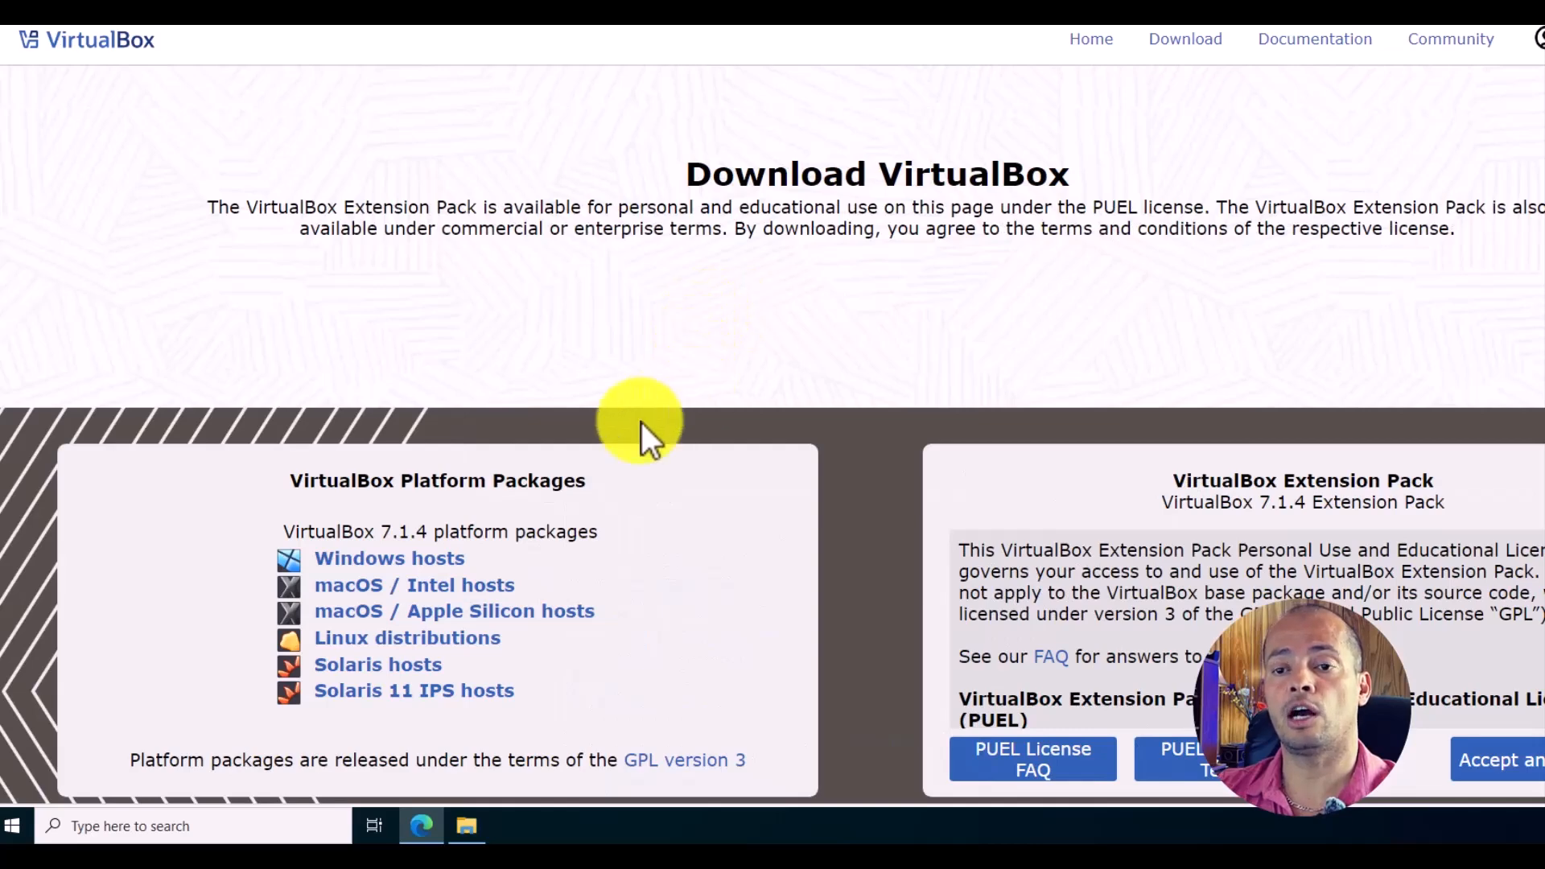
pyautogui.scroll(-1, 542, 506)
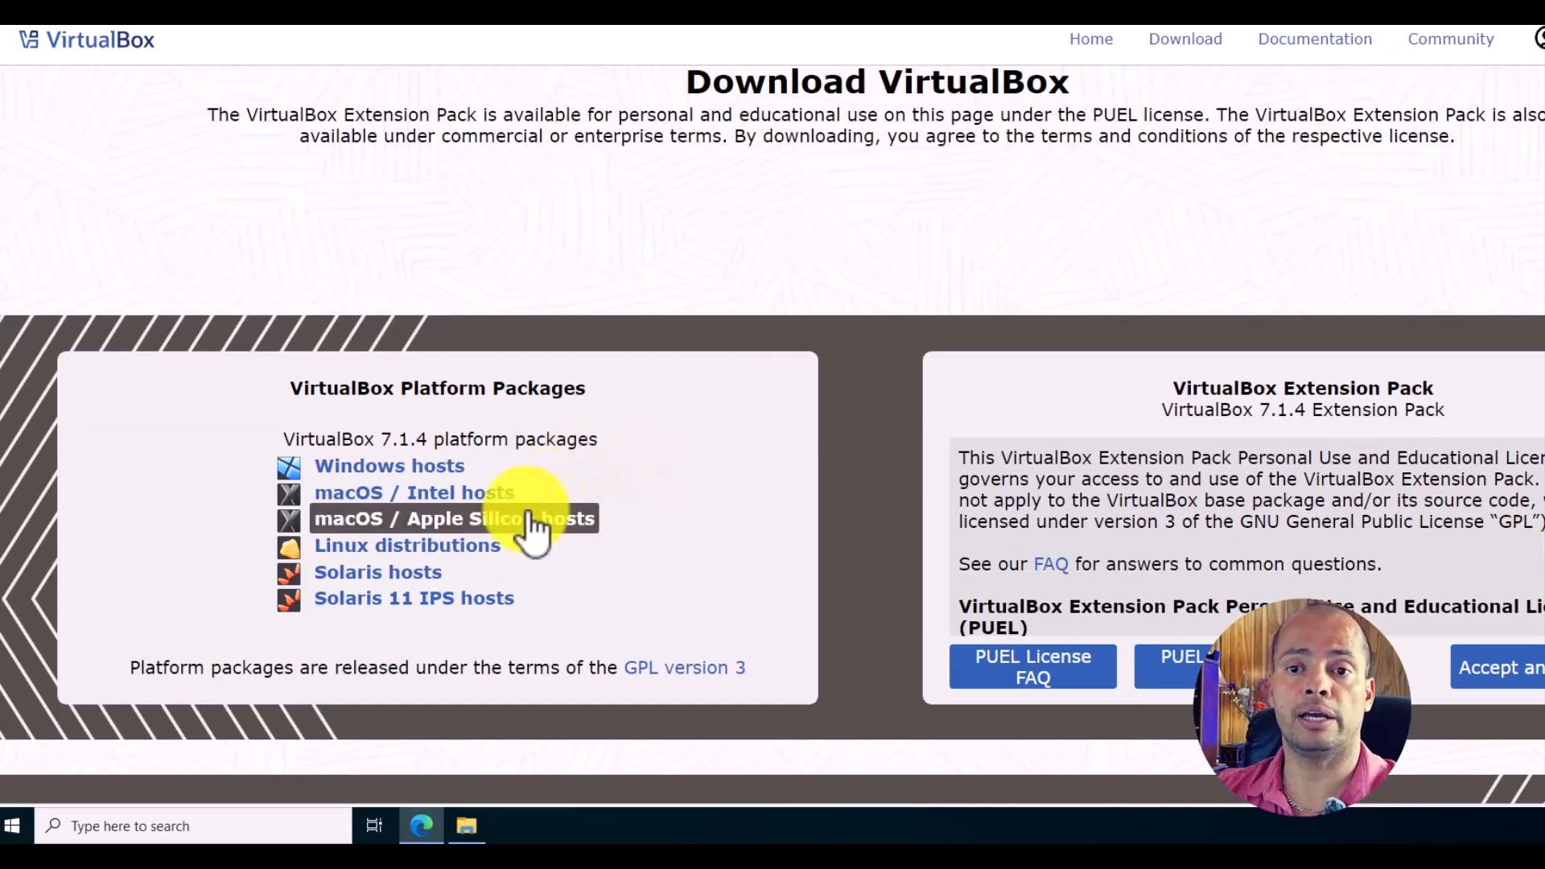
pyautogui.click(432, 476)
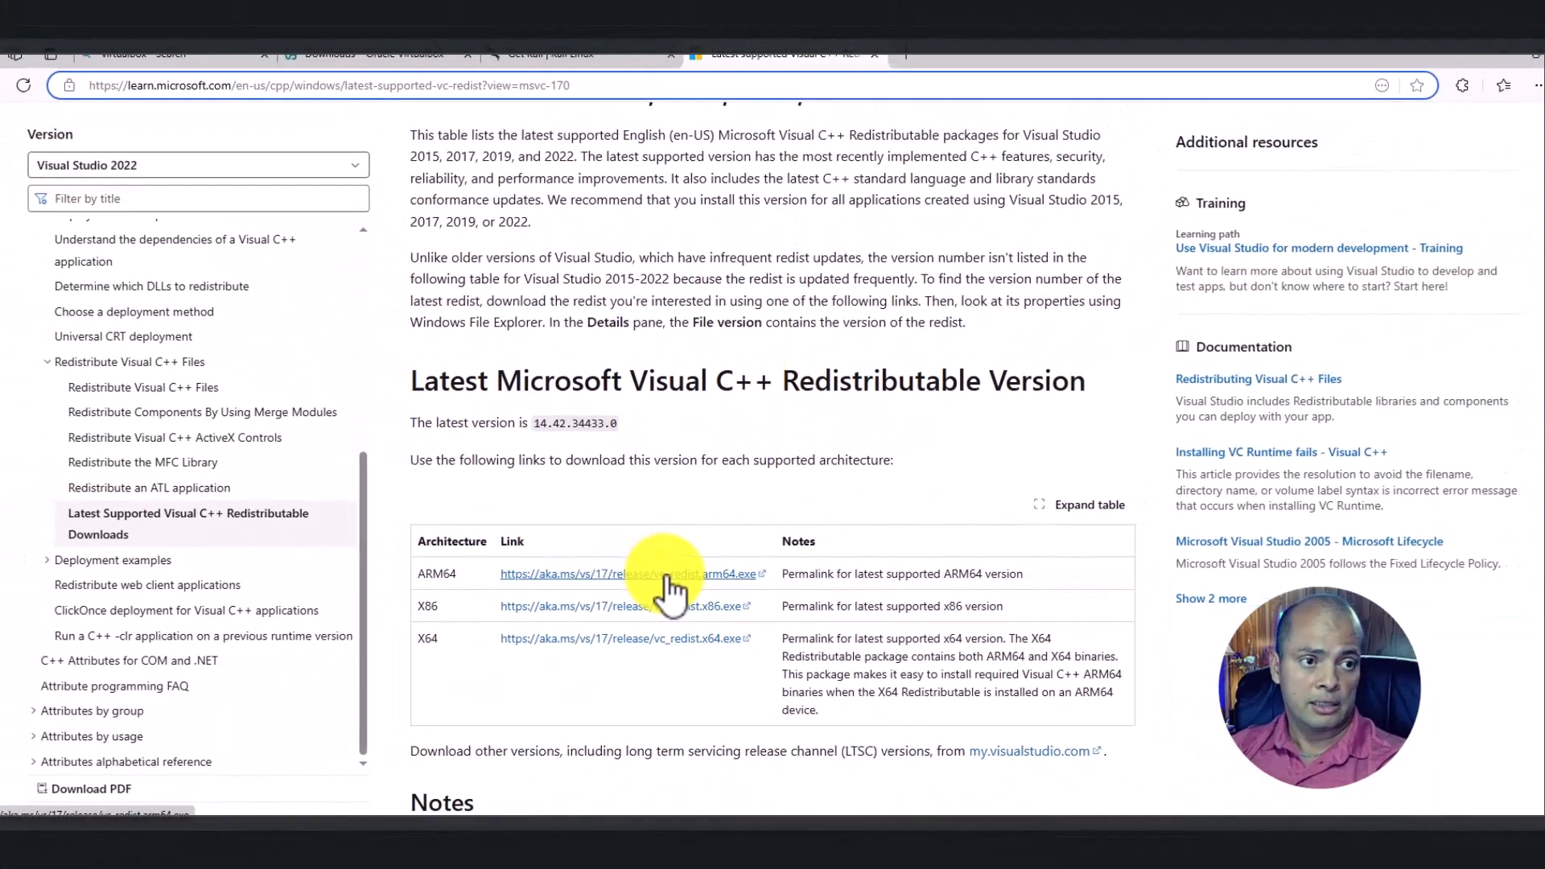
# Minimize Edge and show the Downloads folder in File Explorer
pyautogui.click(1493, 61)
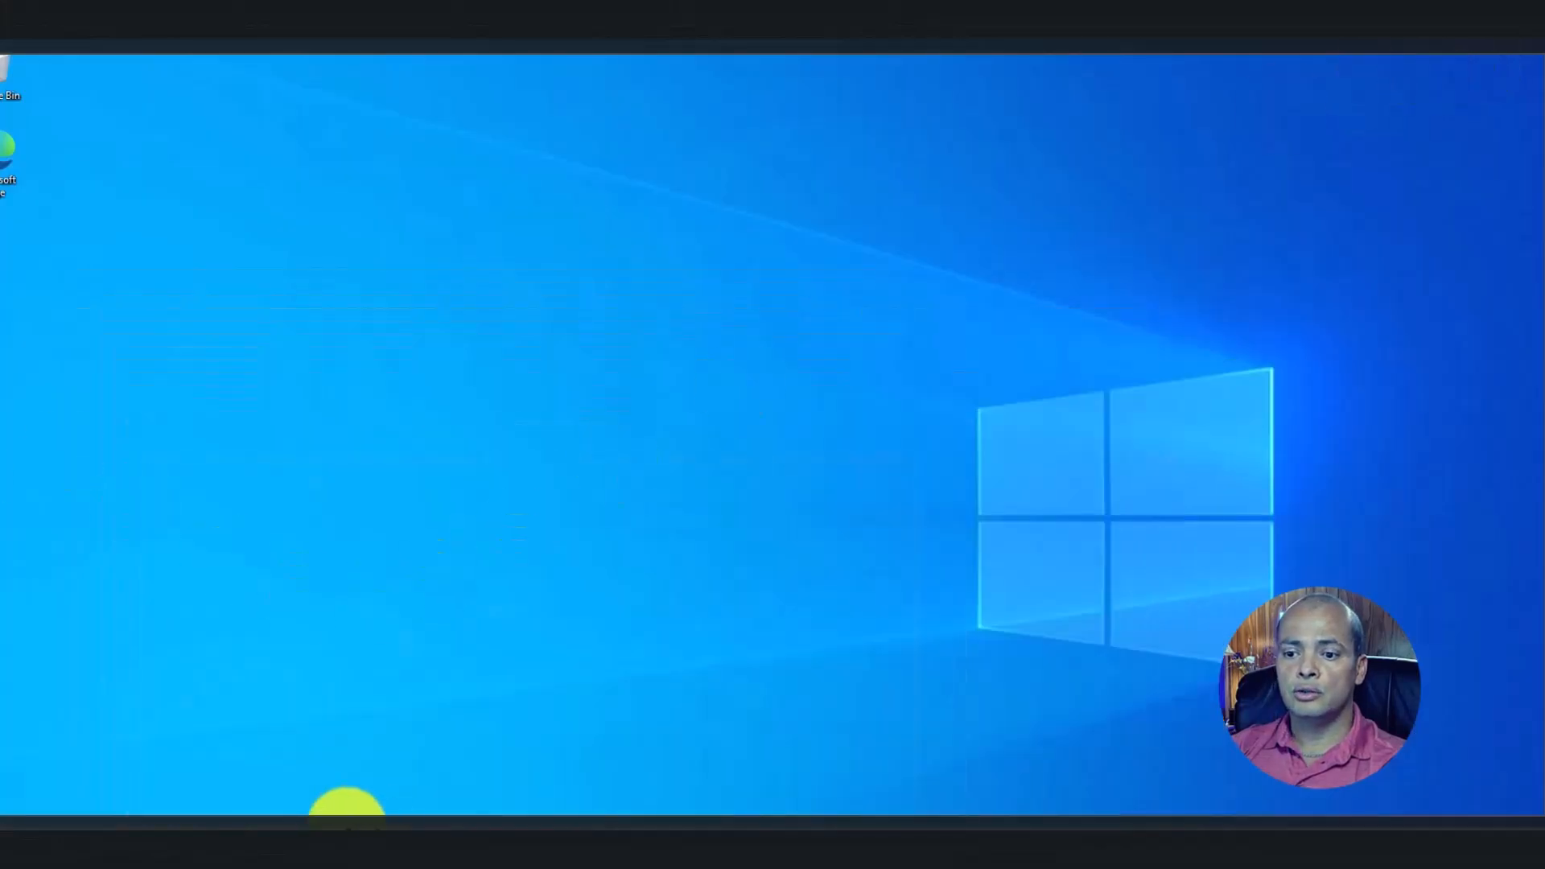
pyautogui.click(346, 811)
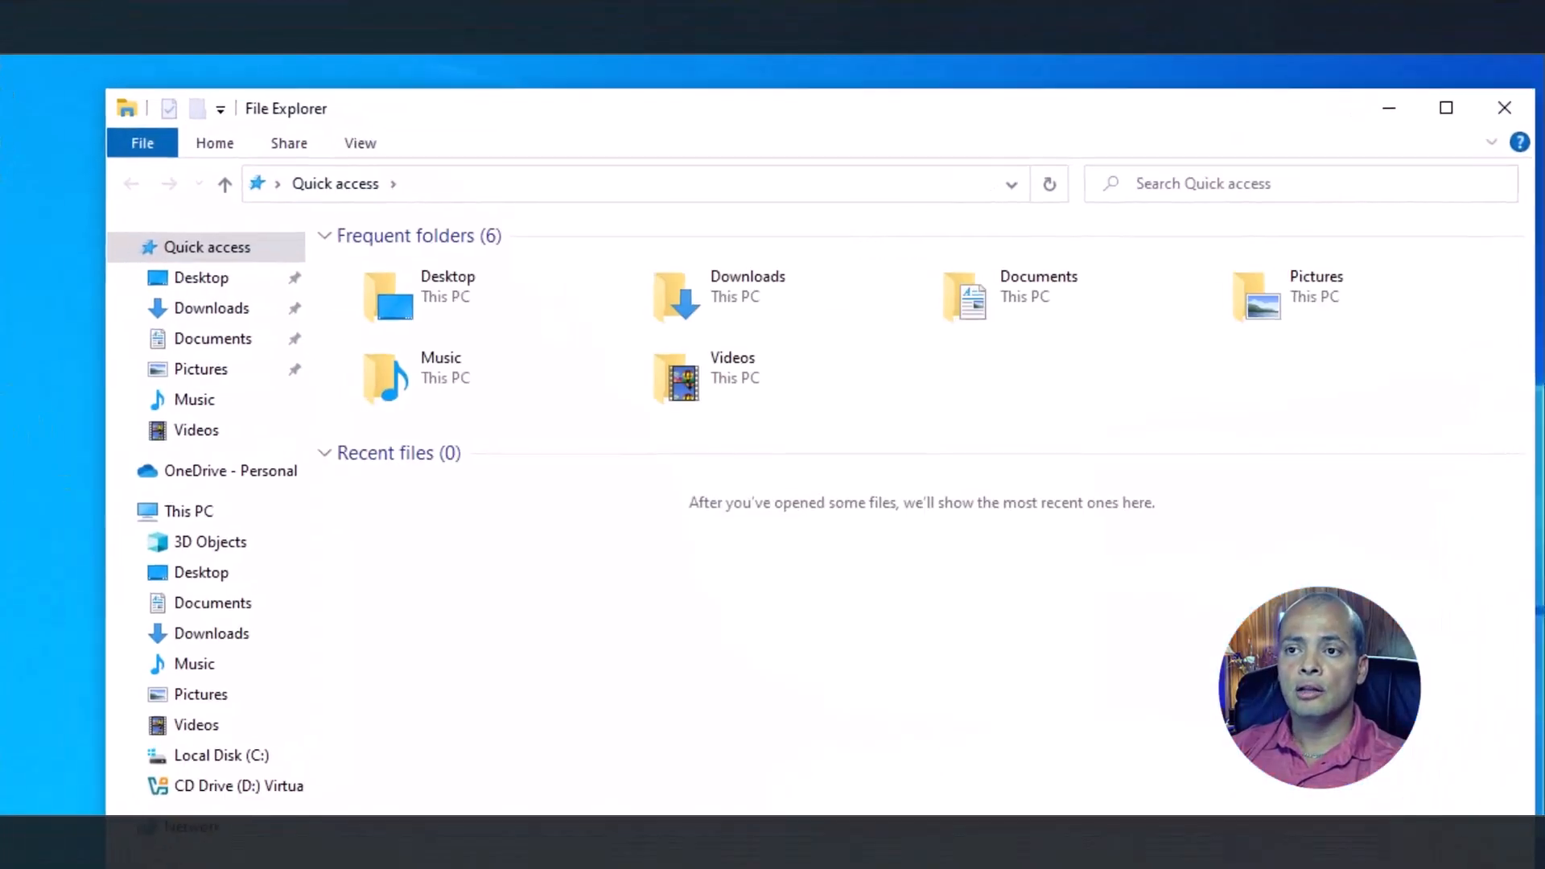
pyautogui.click(233, 307)
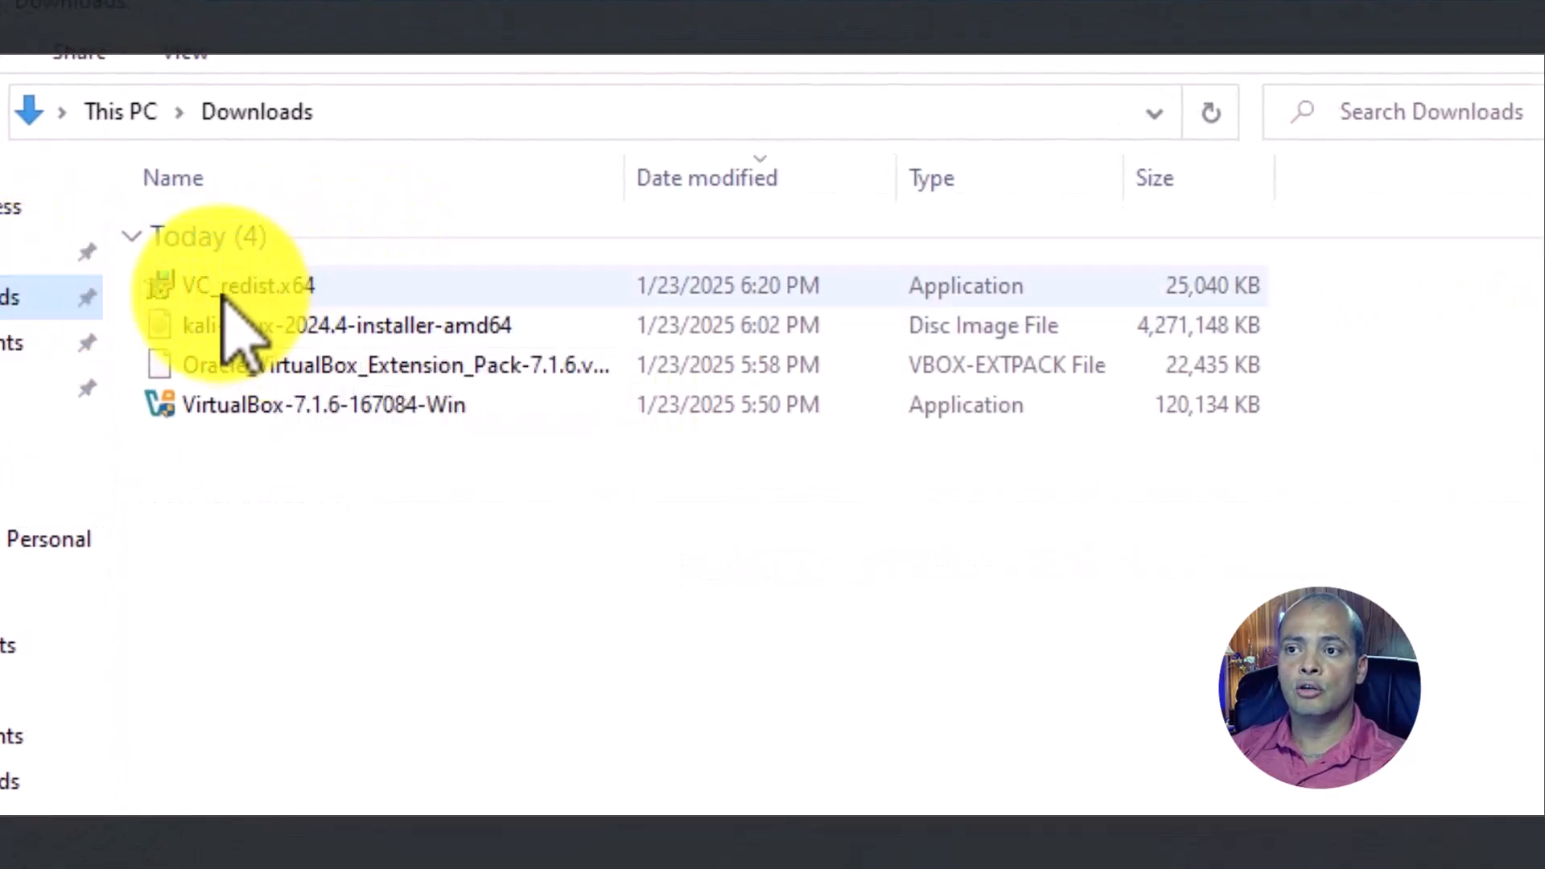
# Run the VC_redist.x64 installer, then close and cancel its setup
pyautogui.click(299, 288)
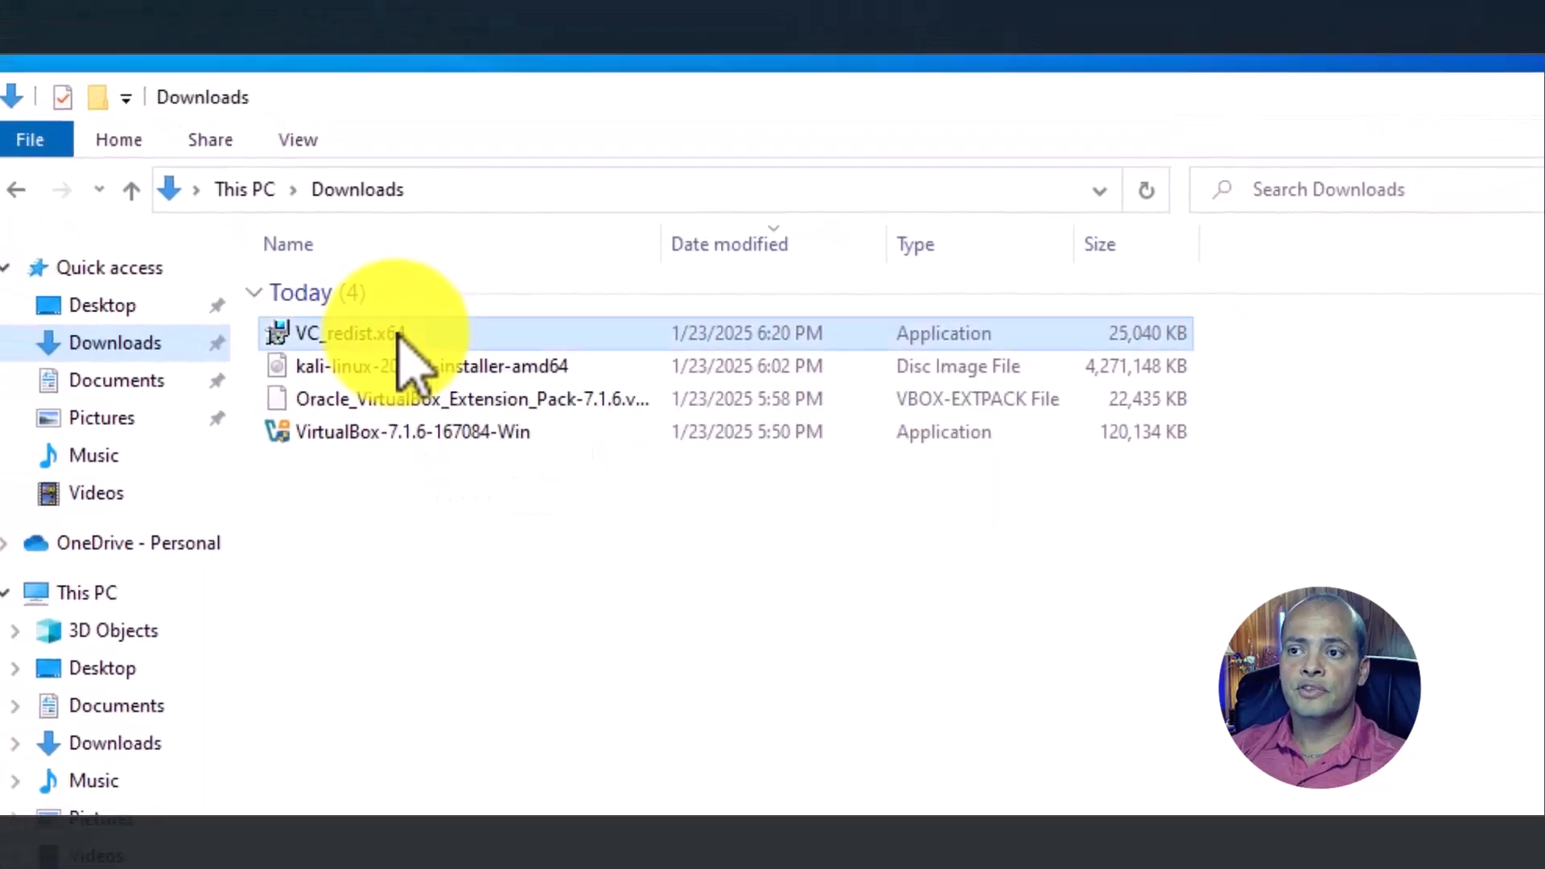
pyautogui.doubleClick(399, 334)
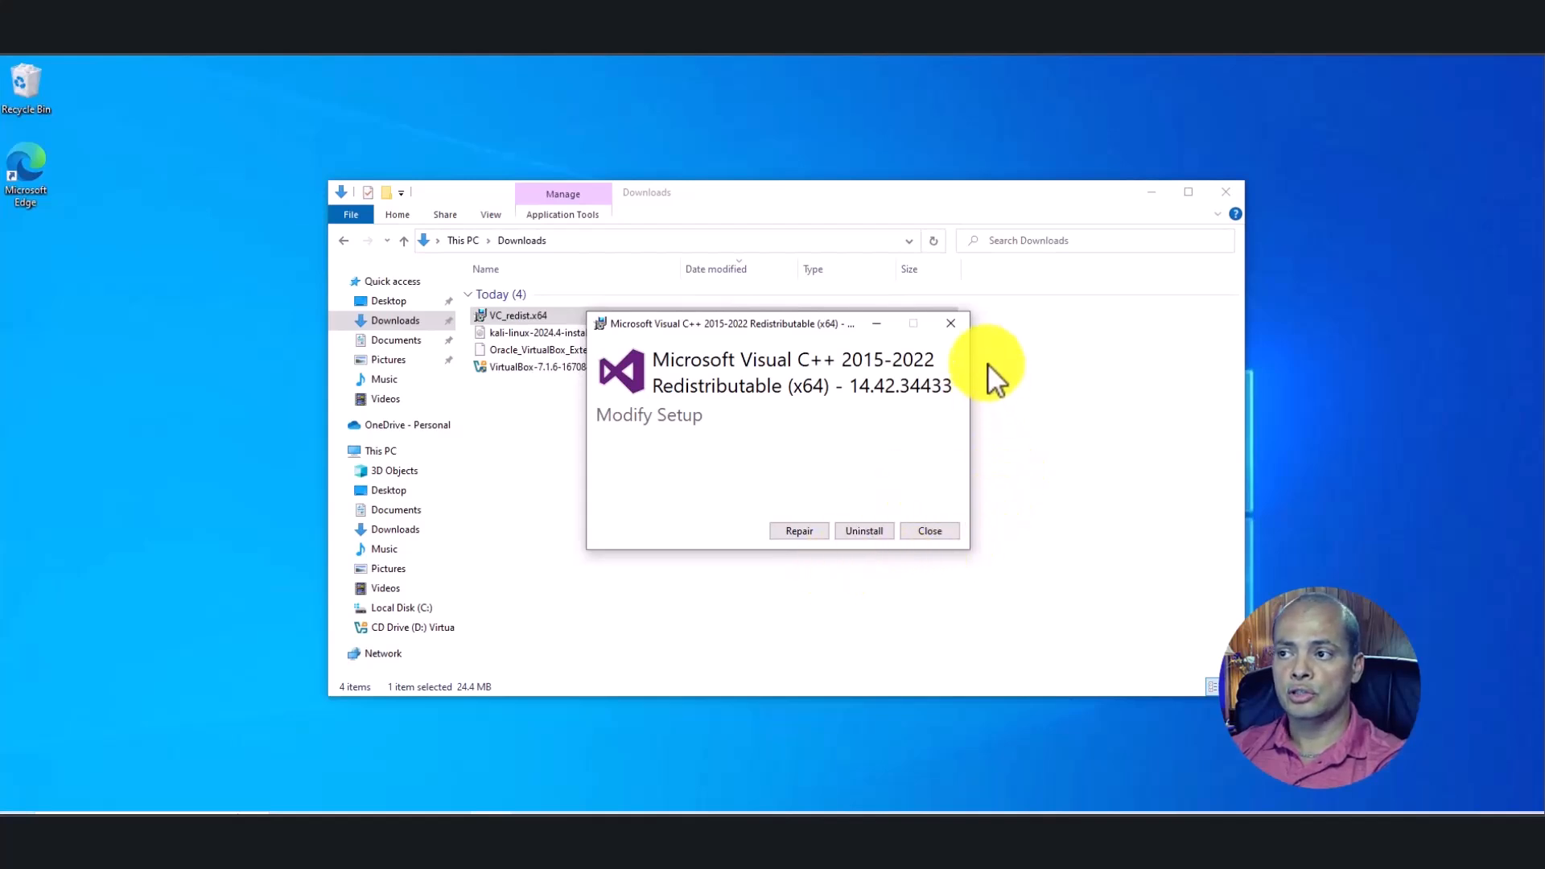
pyautogui.click(951, 325)
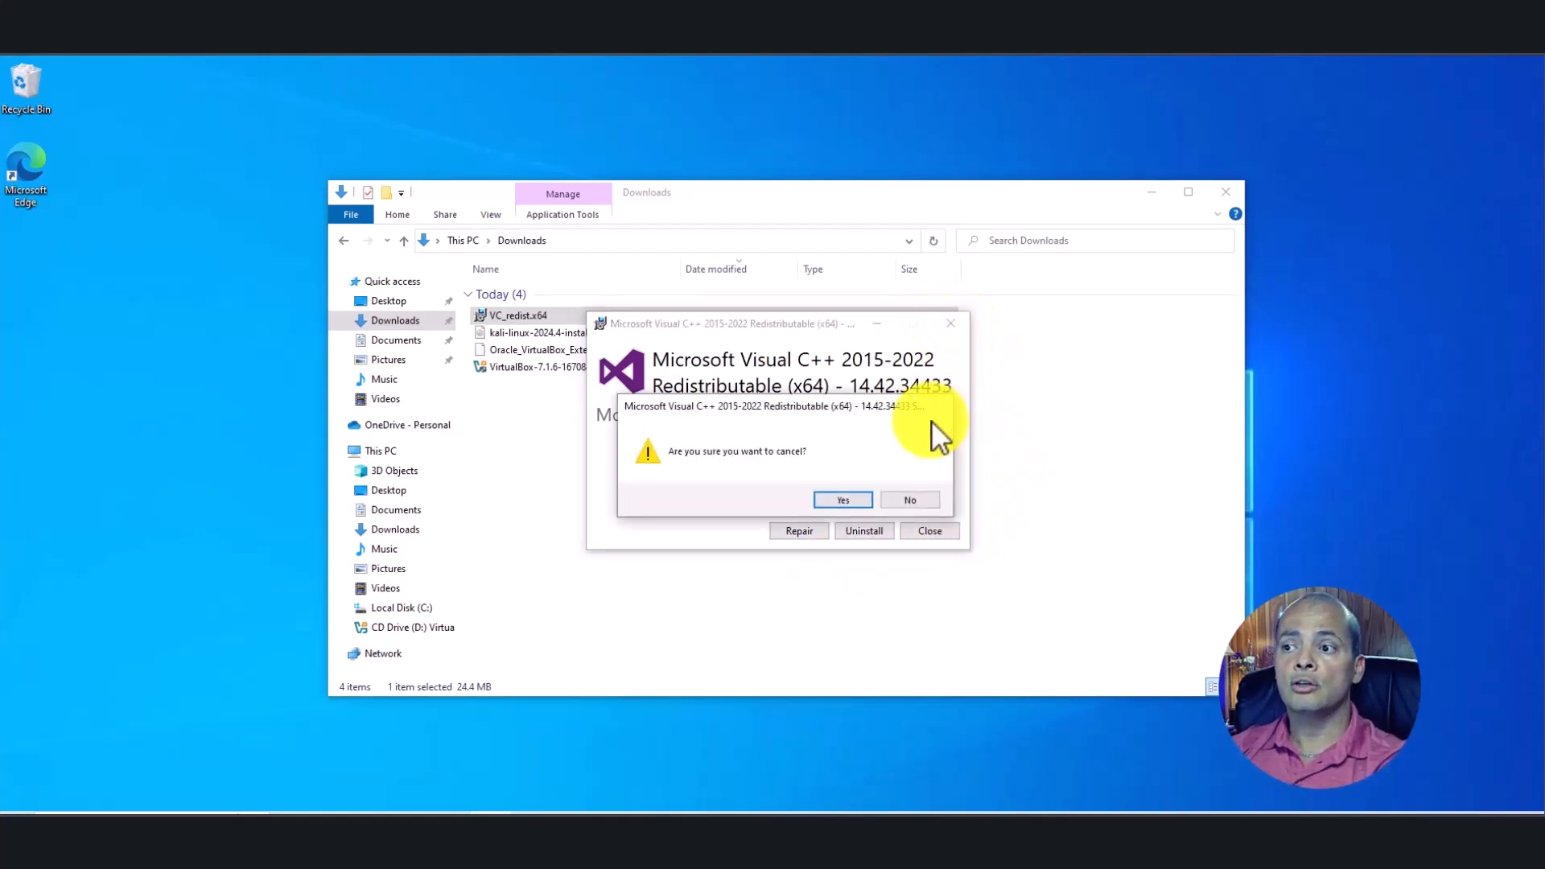
pyautogui.click(843, 500)
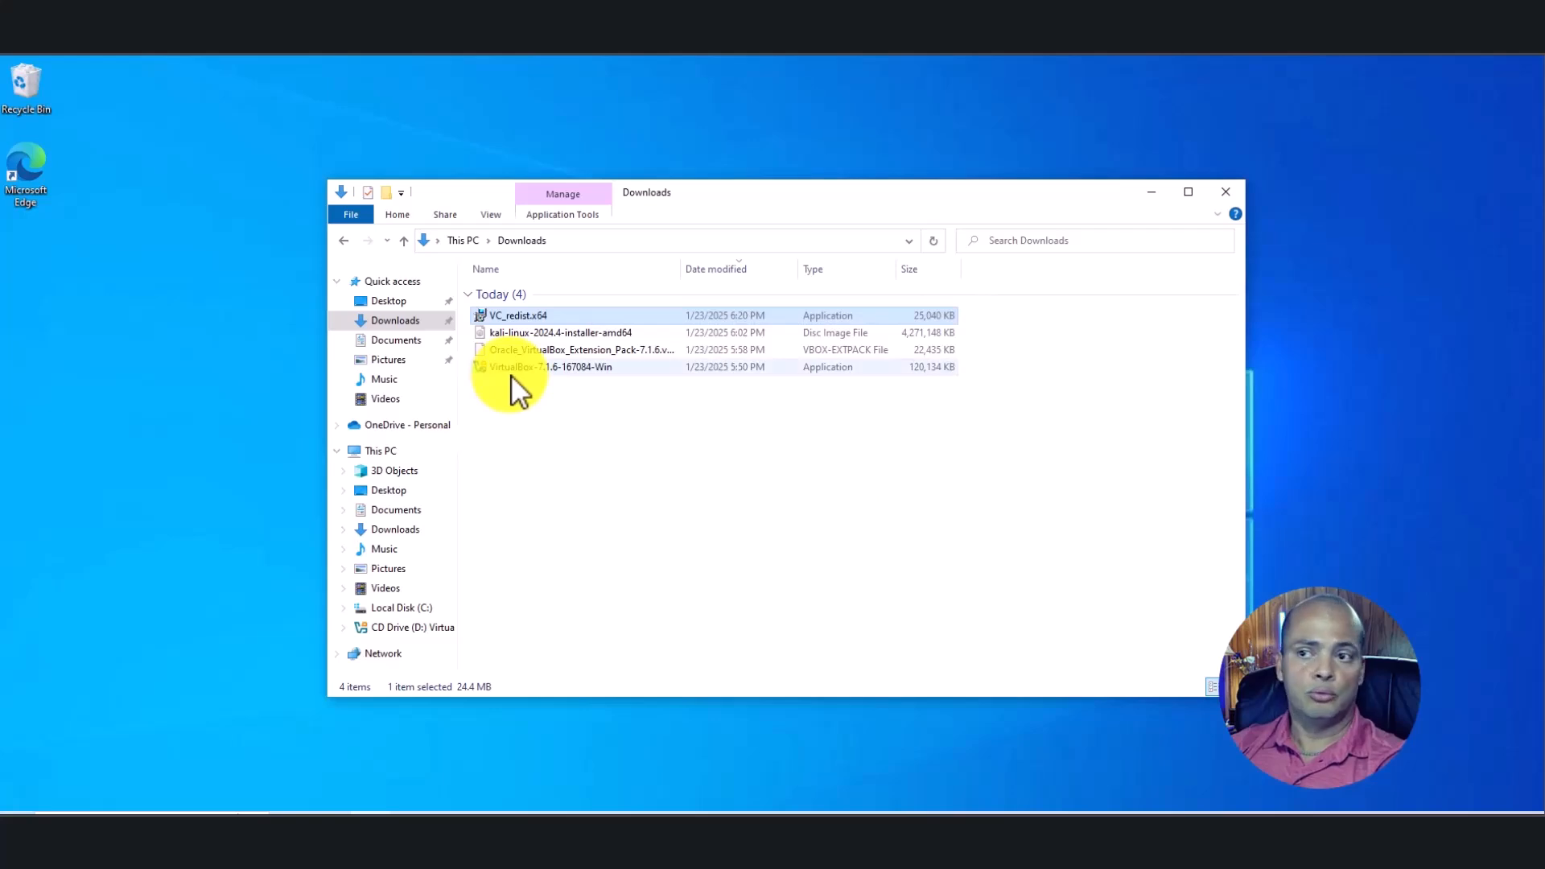
# Install VirtualBox 7.1.6 with the license accepted, default features and shortcuts, past both warnings
pyautogui.click(565, 369)
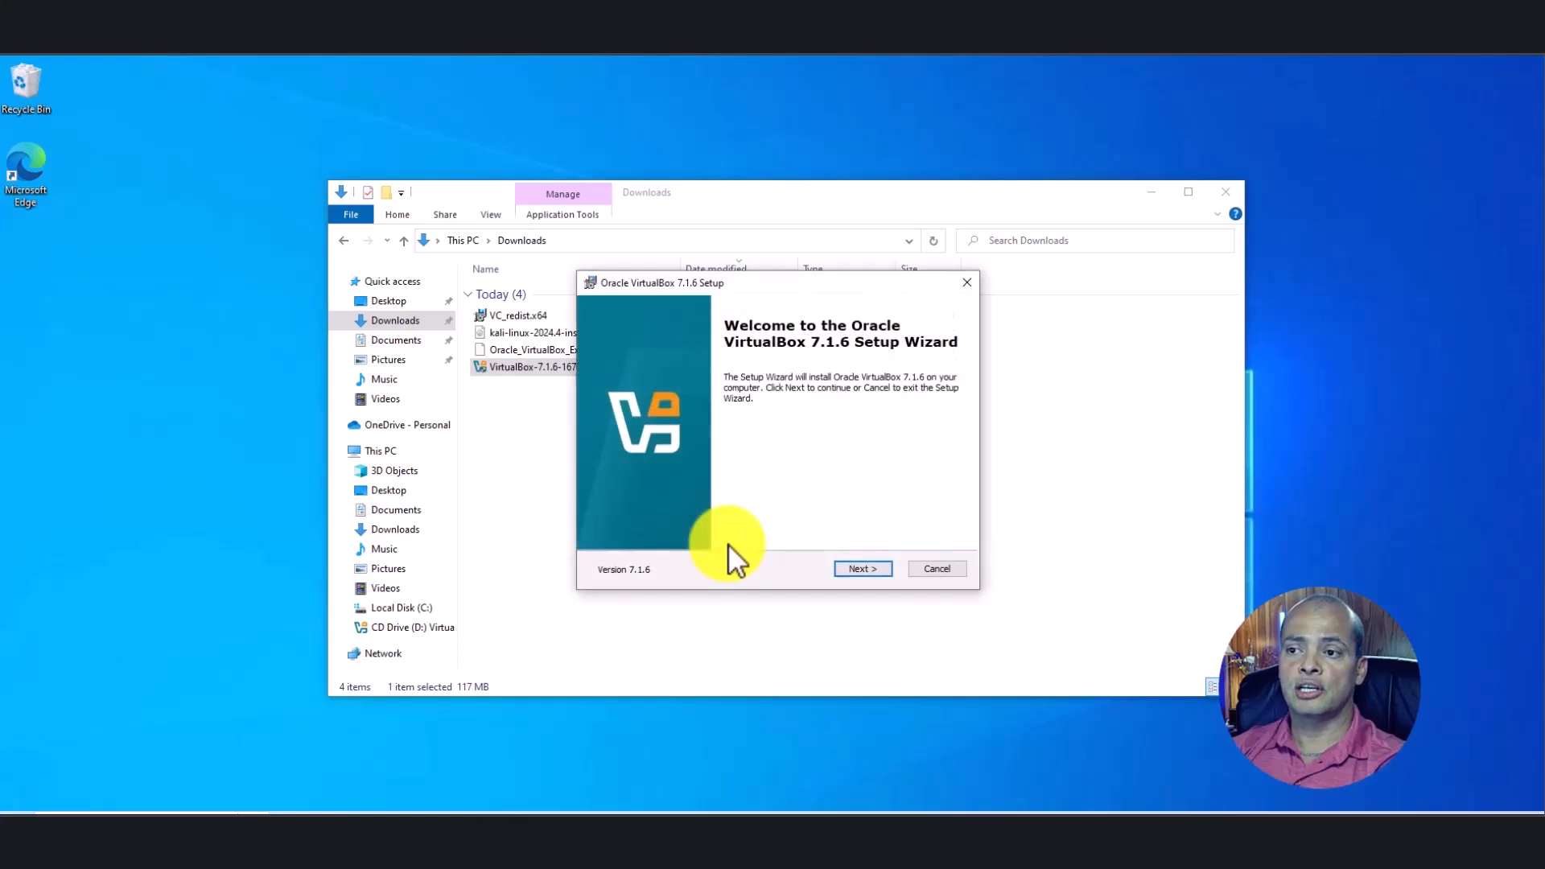
pyautogui.click(860, 569)
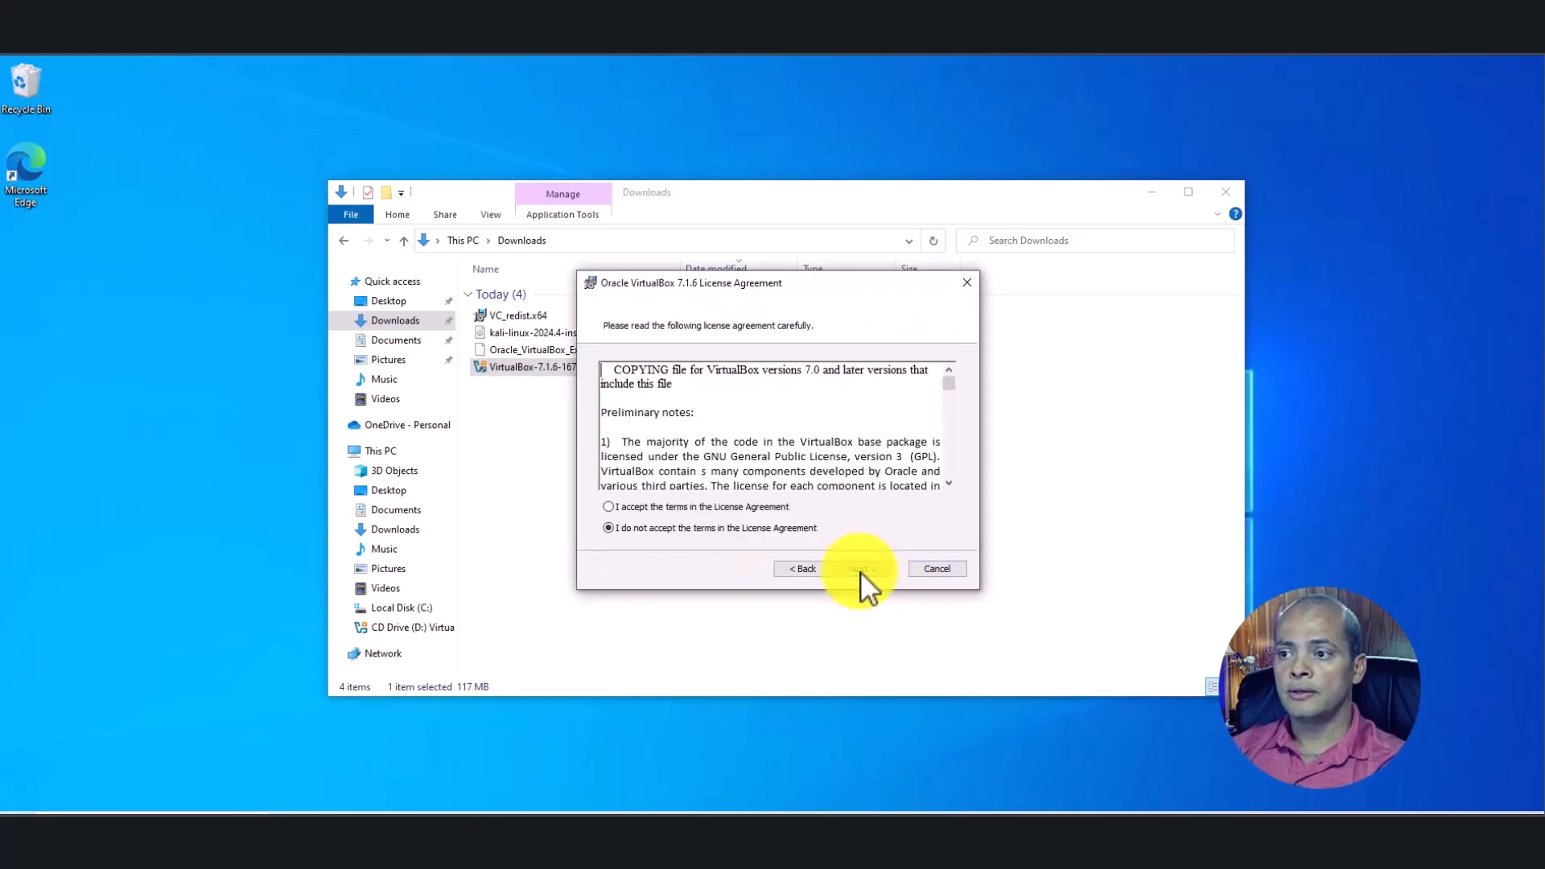
pyautogui.click(609, 507)
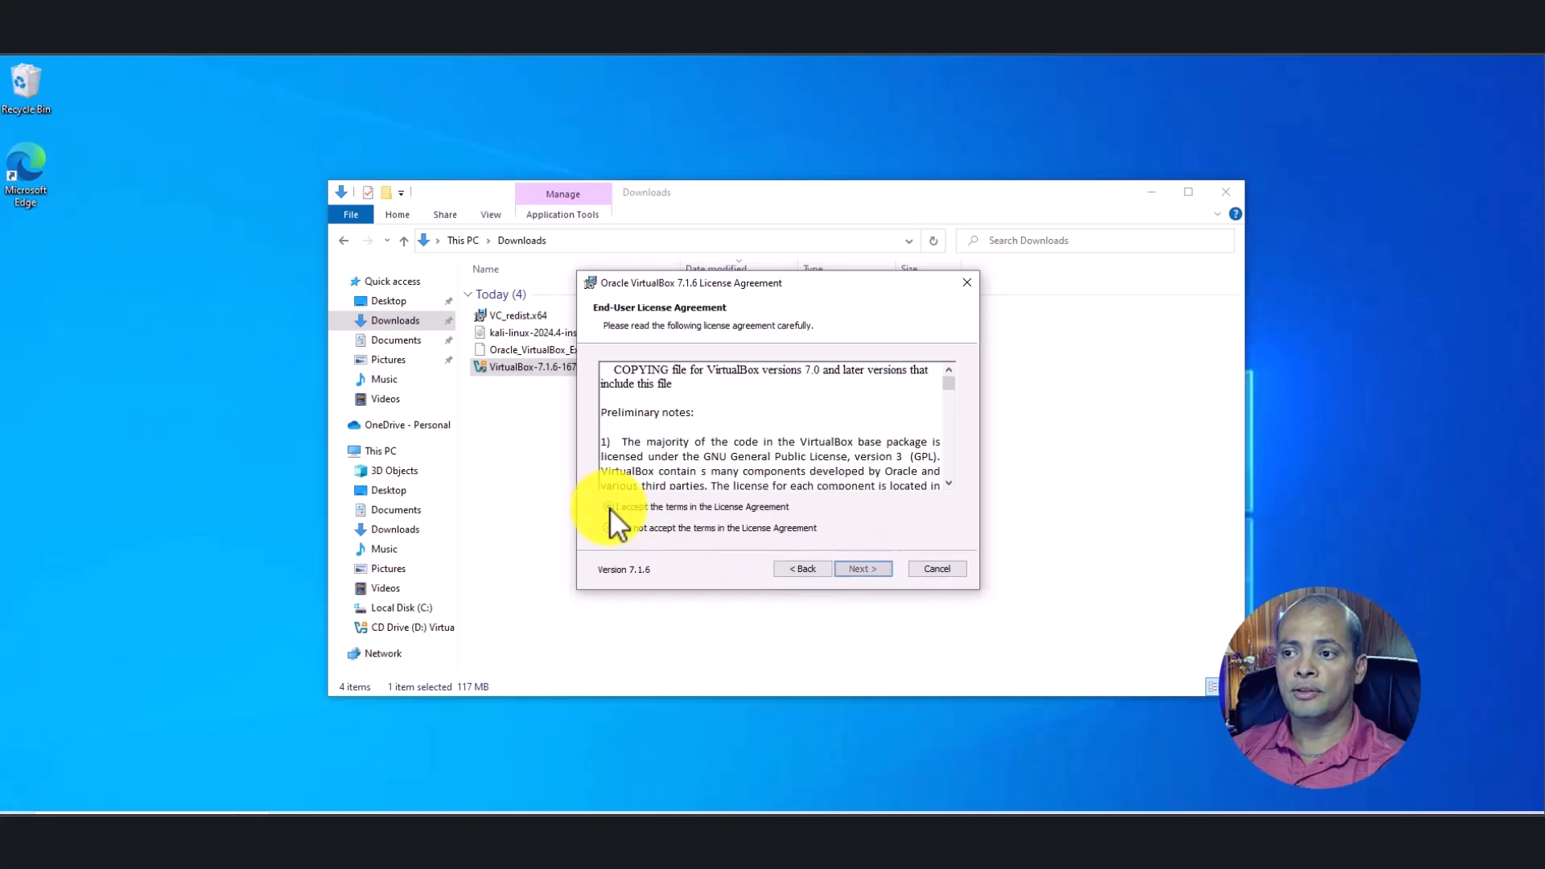
pyautogui.click(856, 567)
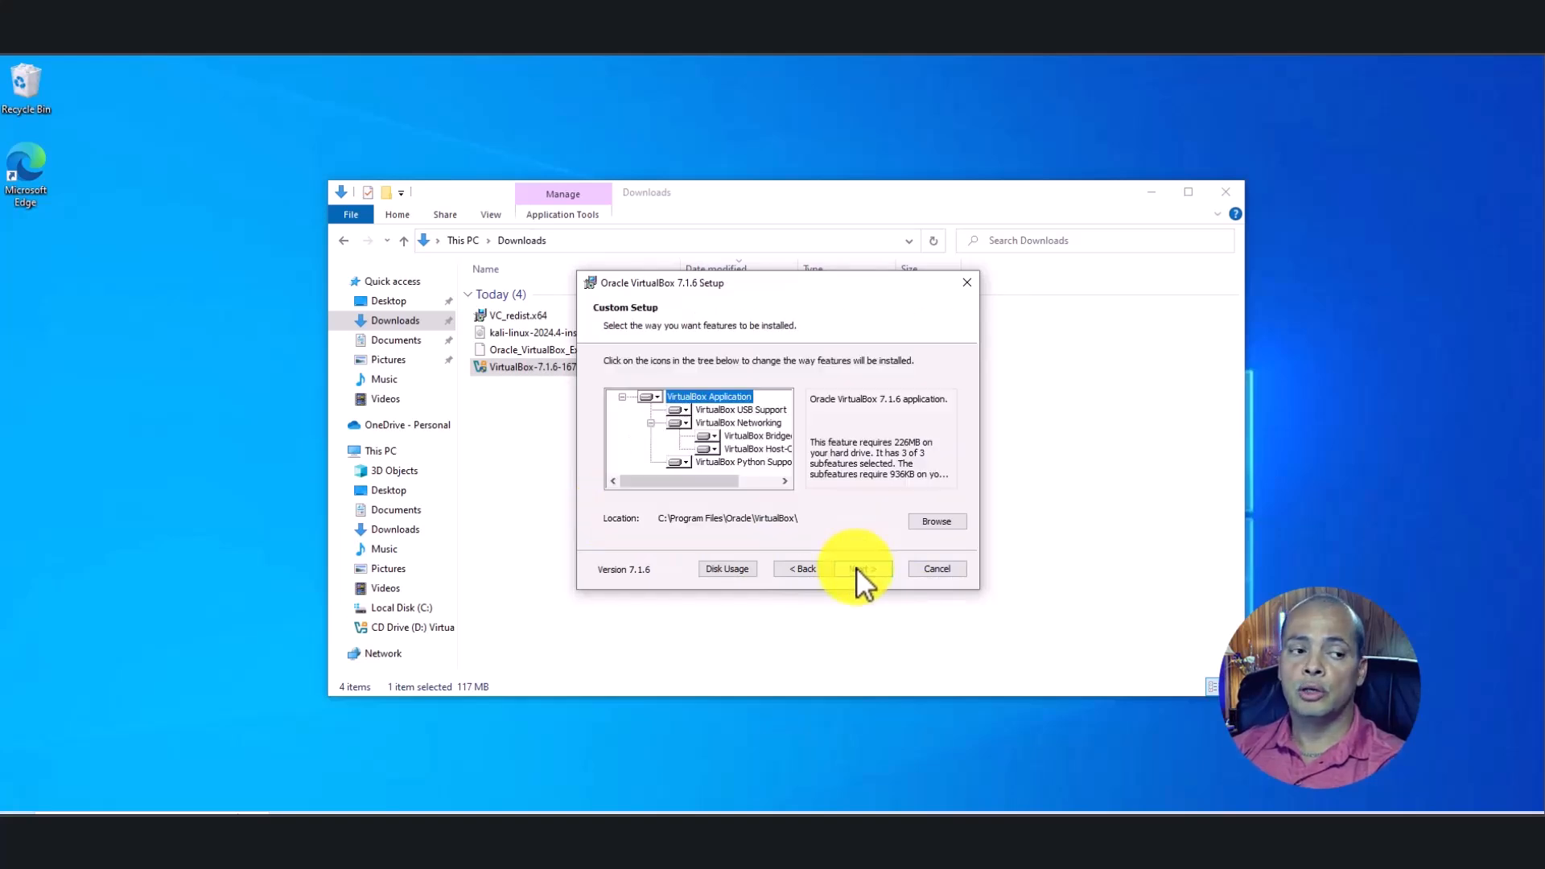
pyautogui.click(856, 567)
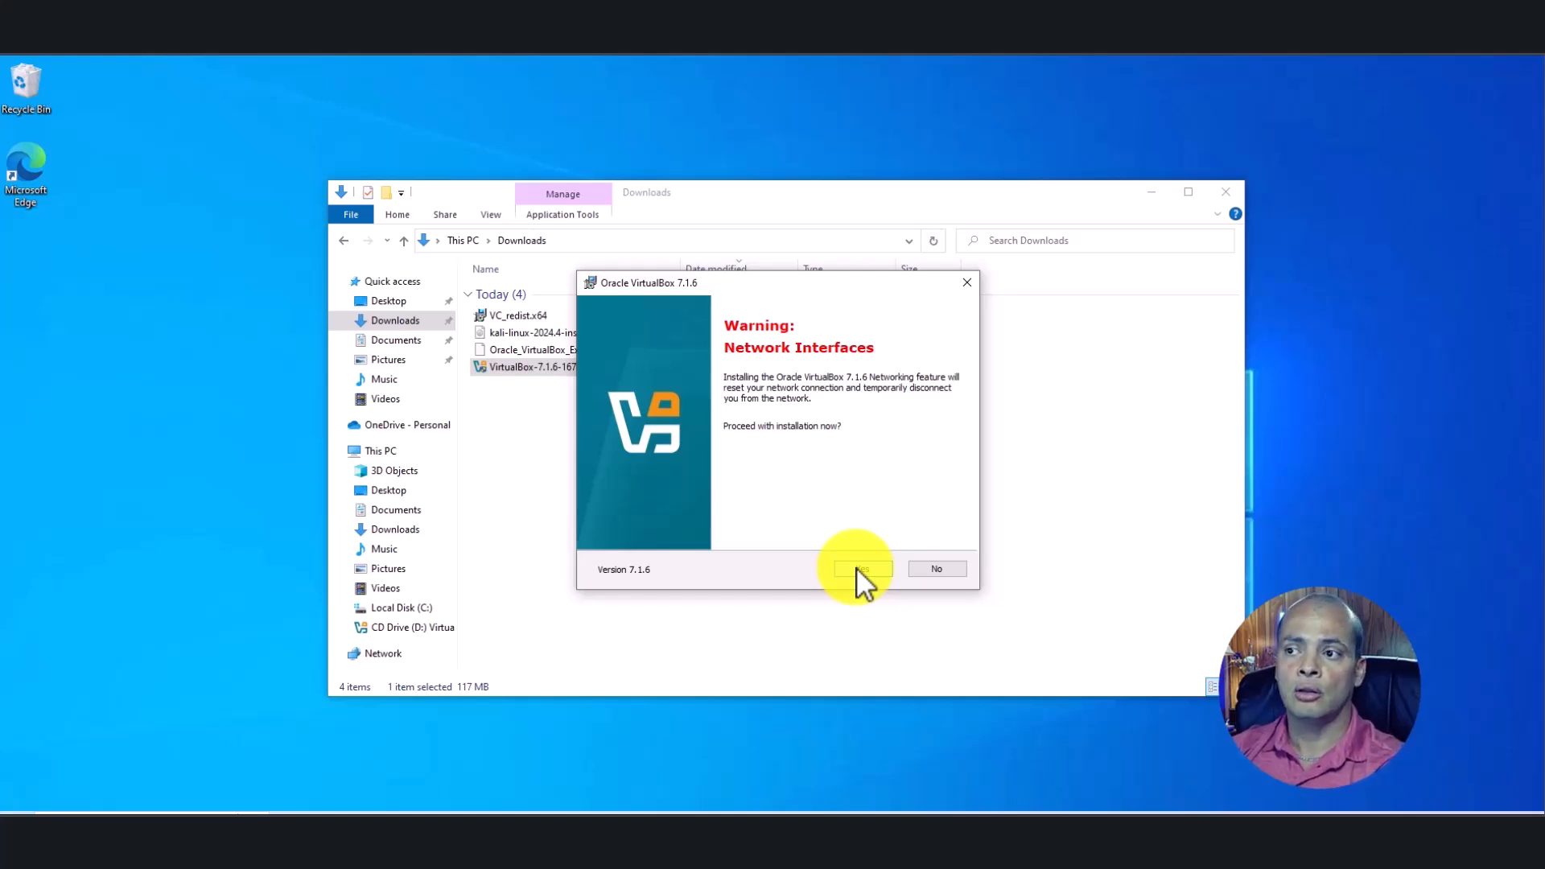
pyautogui.click(856, 567)
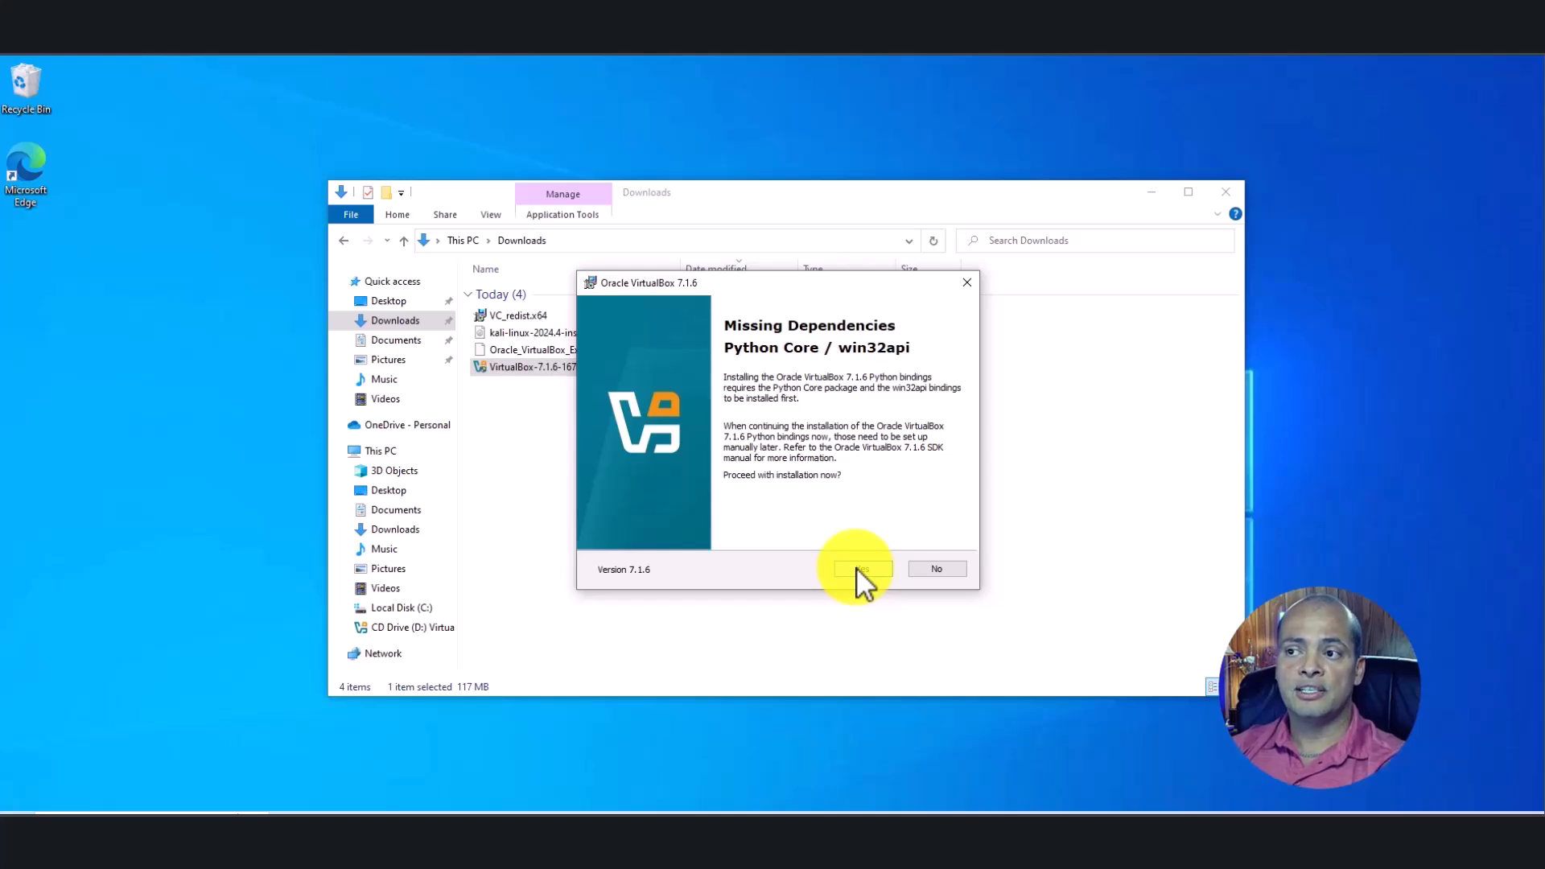
pyautogui.click(863, 569)
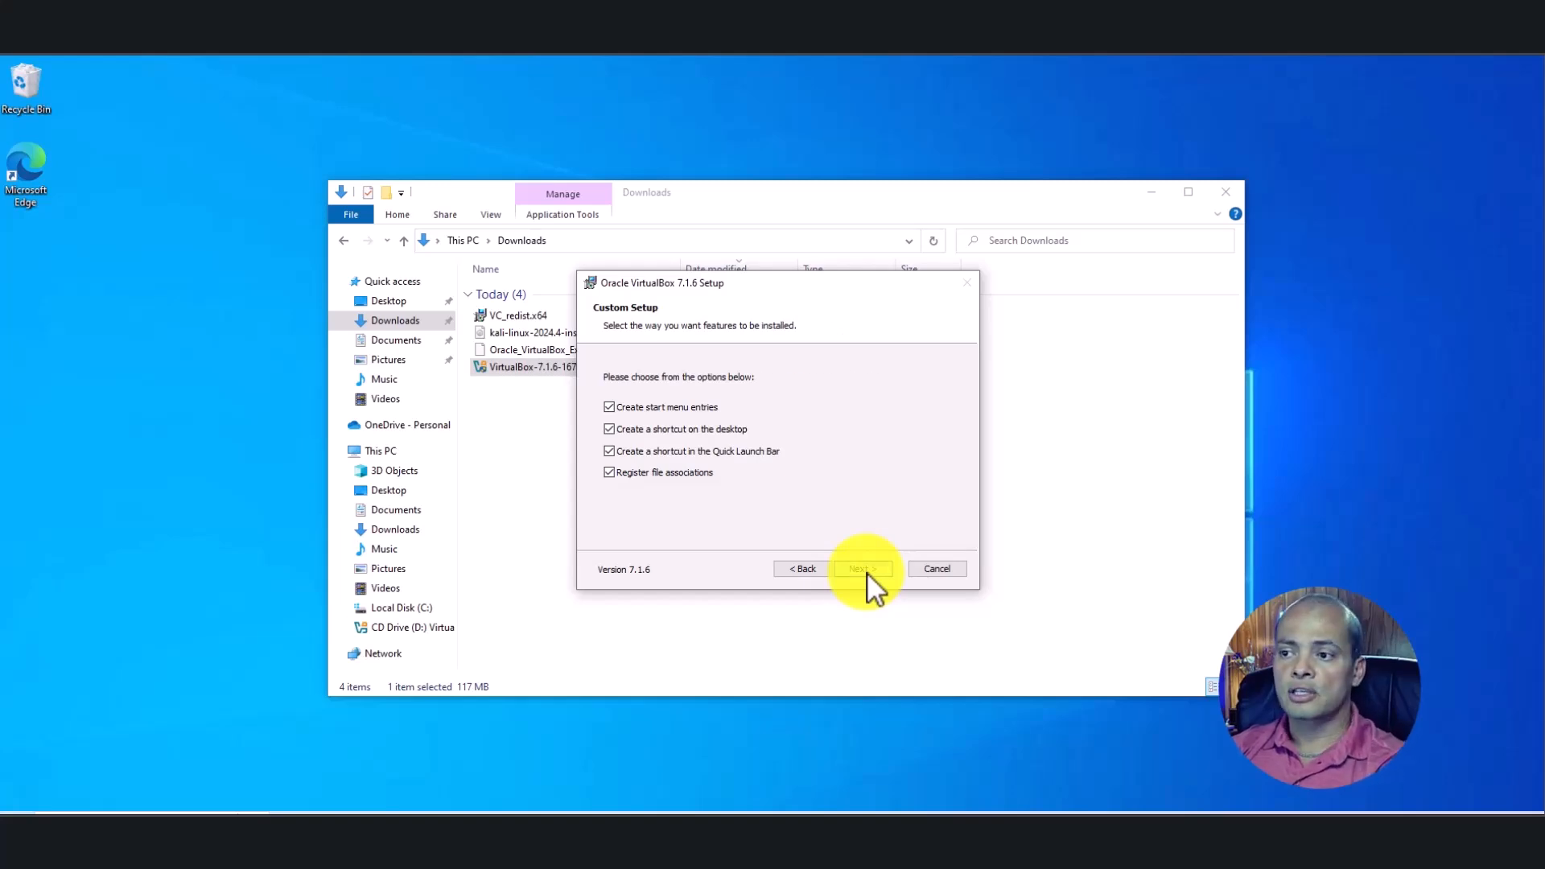
pyautogui.click(862, 569)
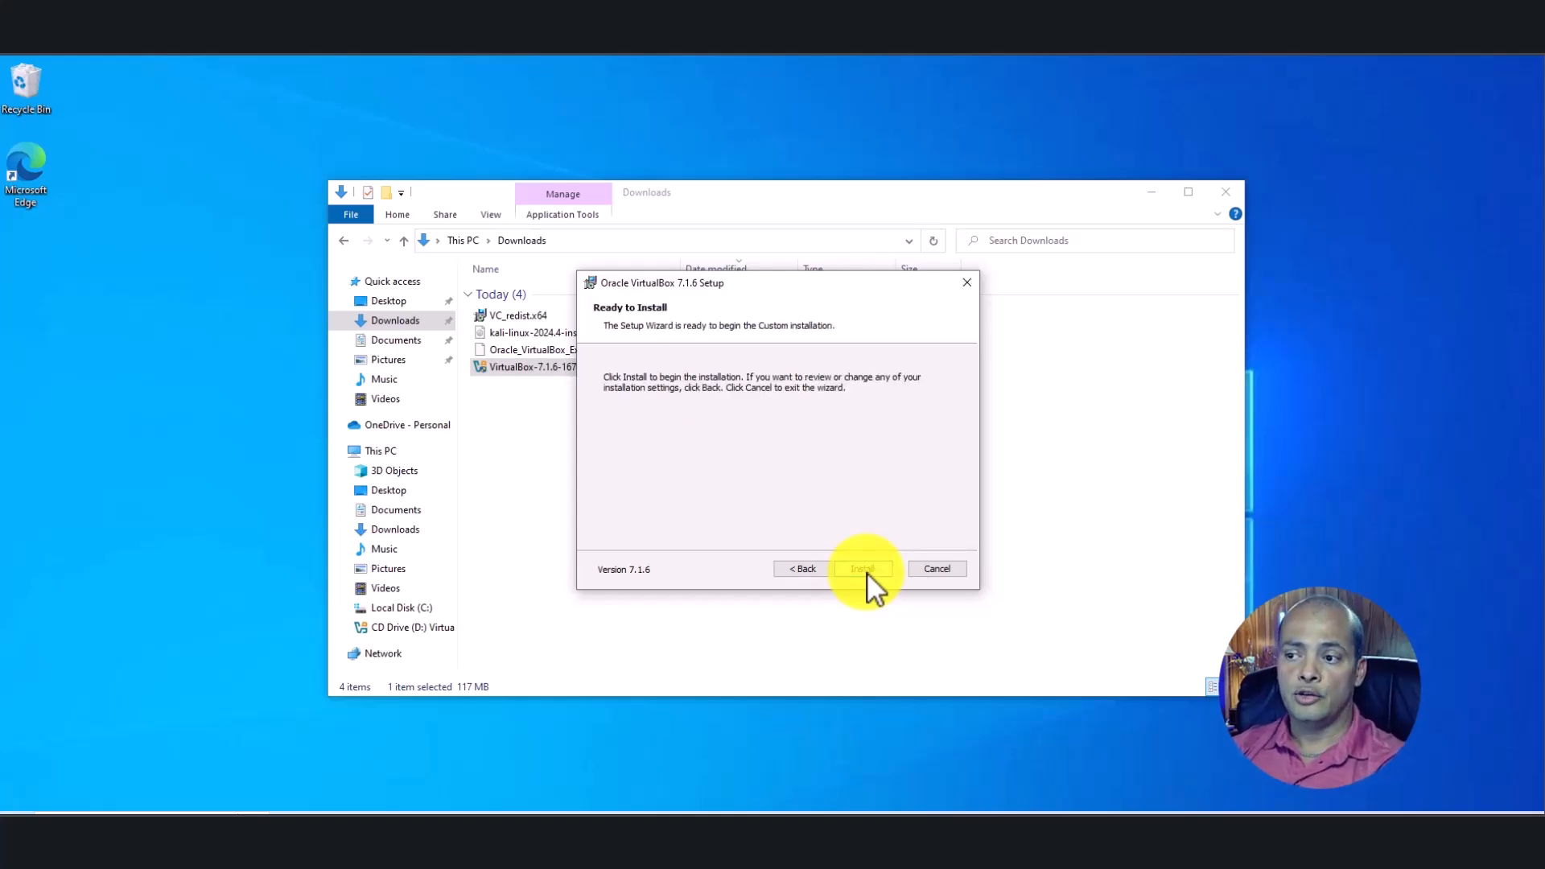
pyautogui.click(862, 569)
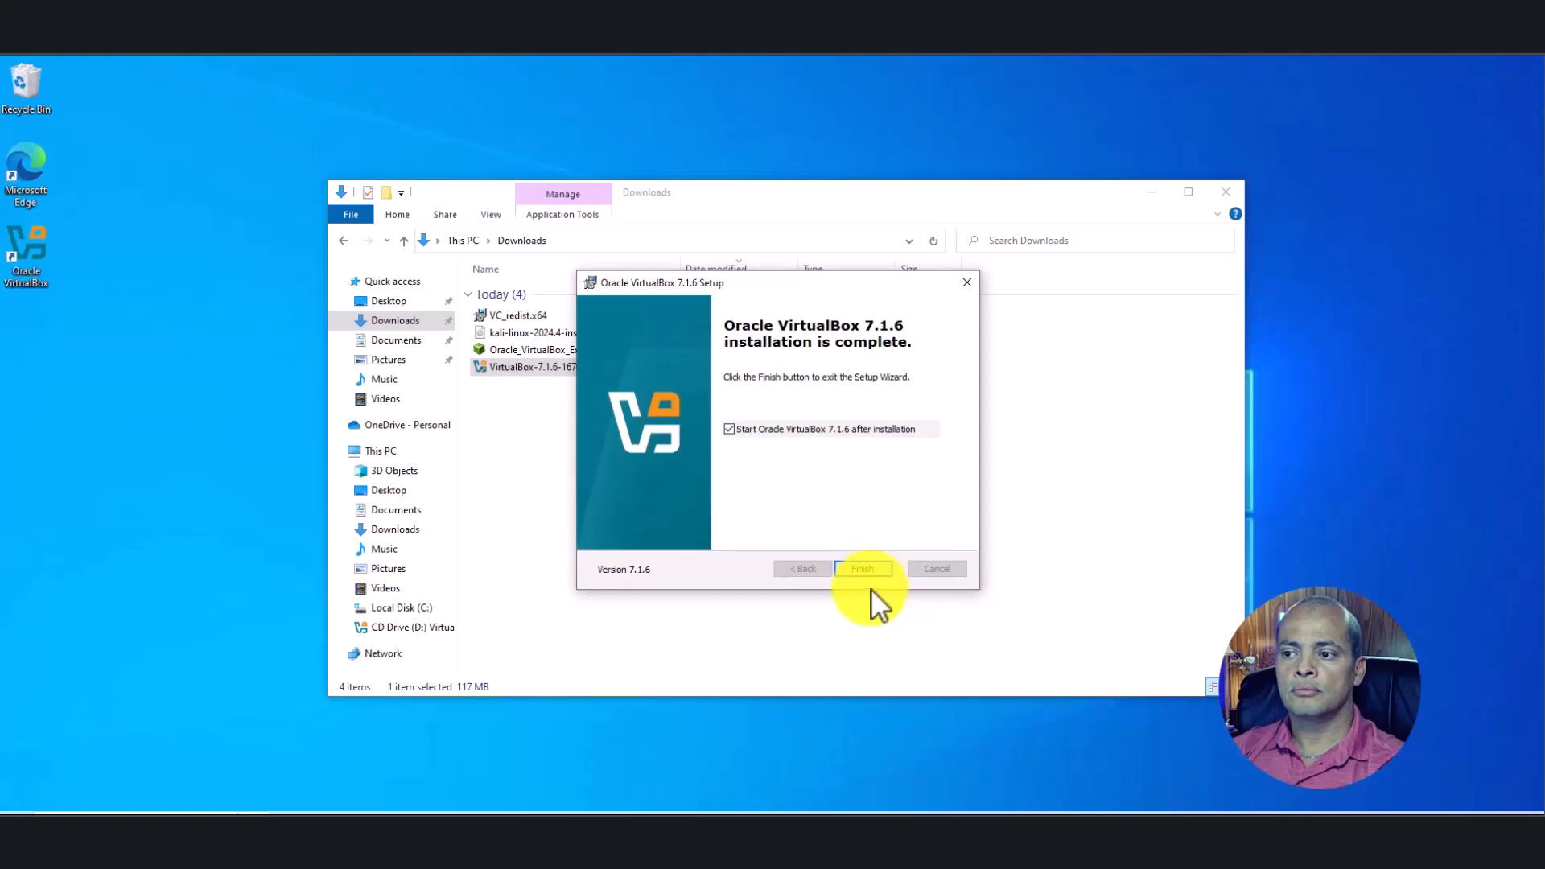
# Finish the VirtualBox setup and open the Get Kali download page on kali.org
pyautogui.click(862, 568)
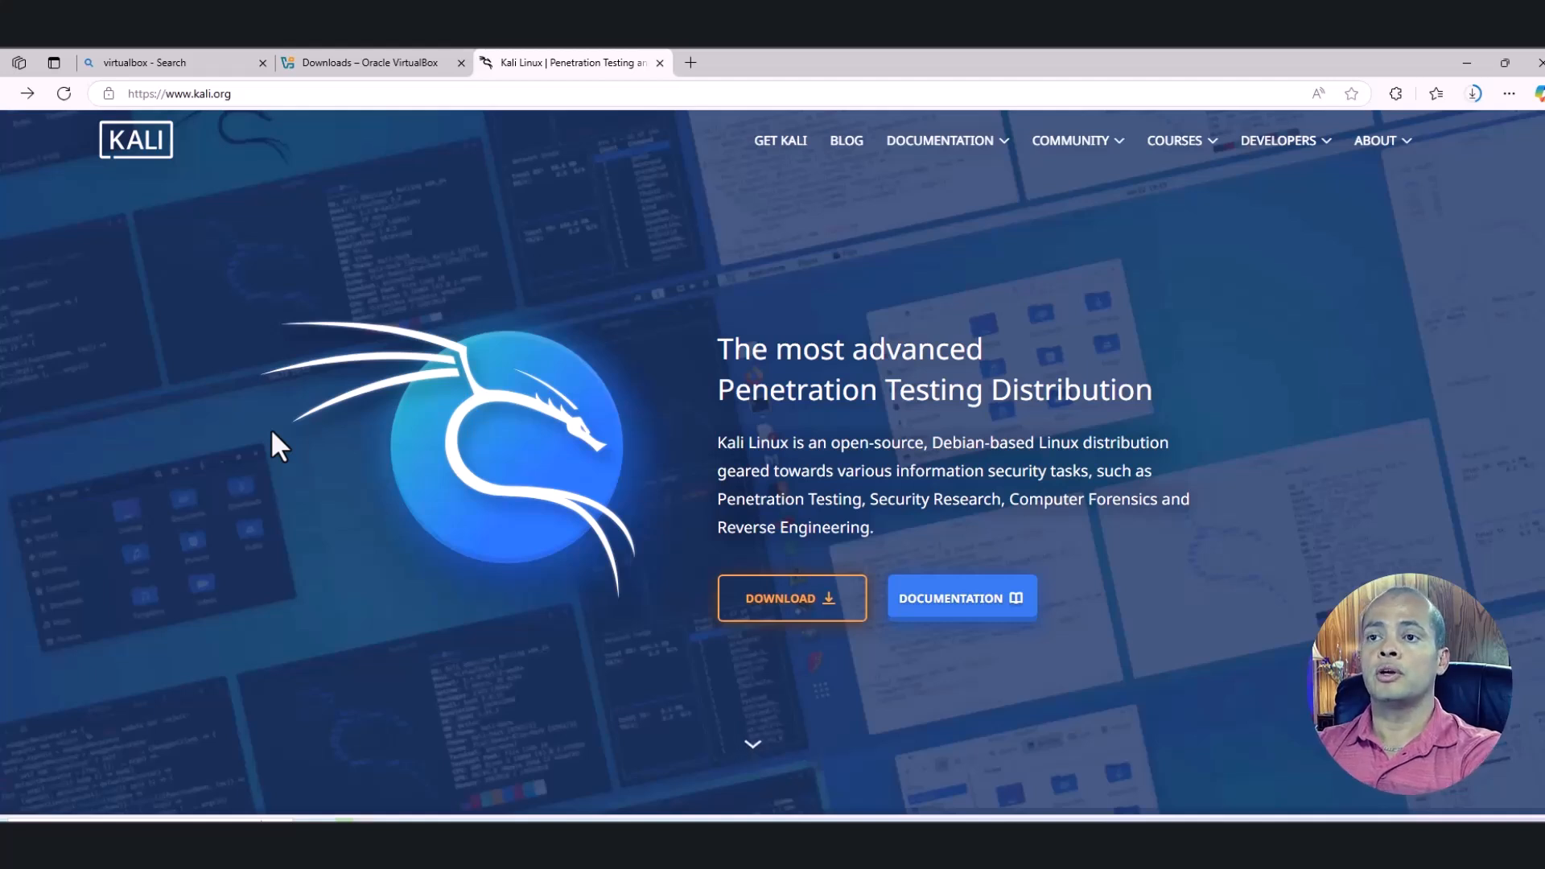
pyautogui.click(799, 613)
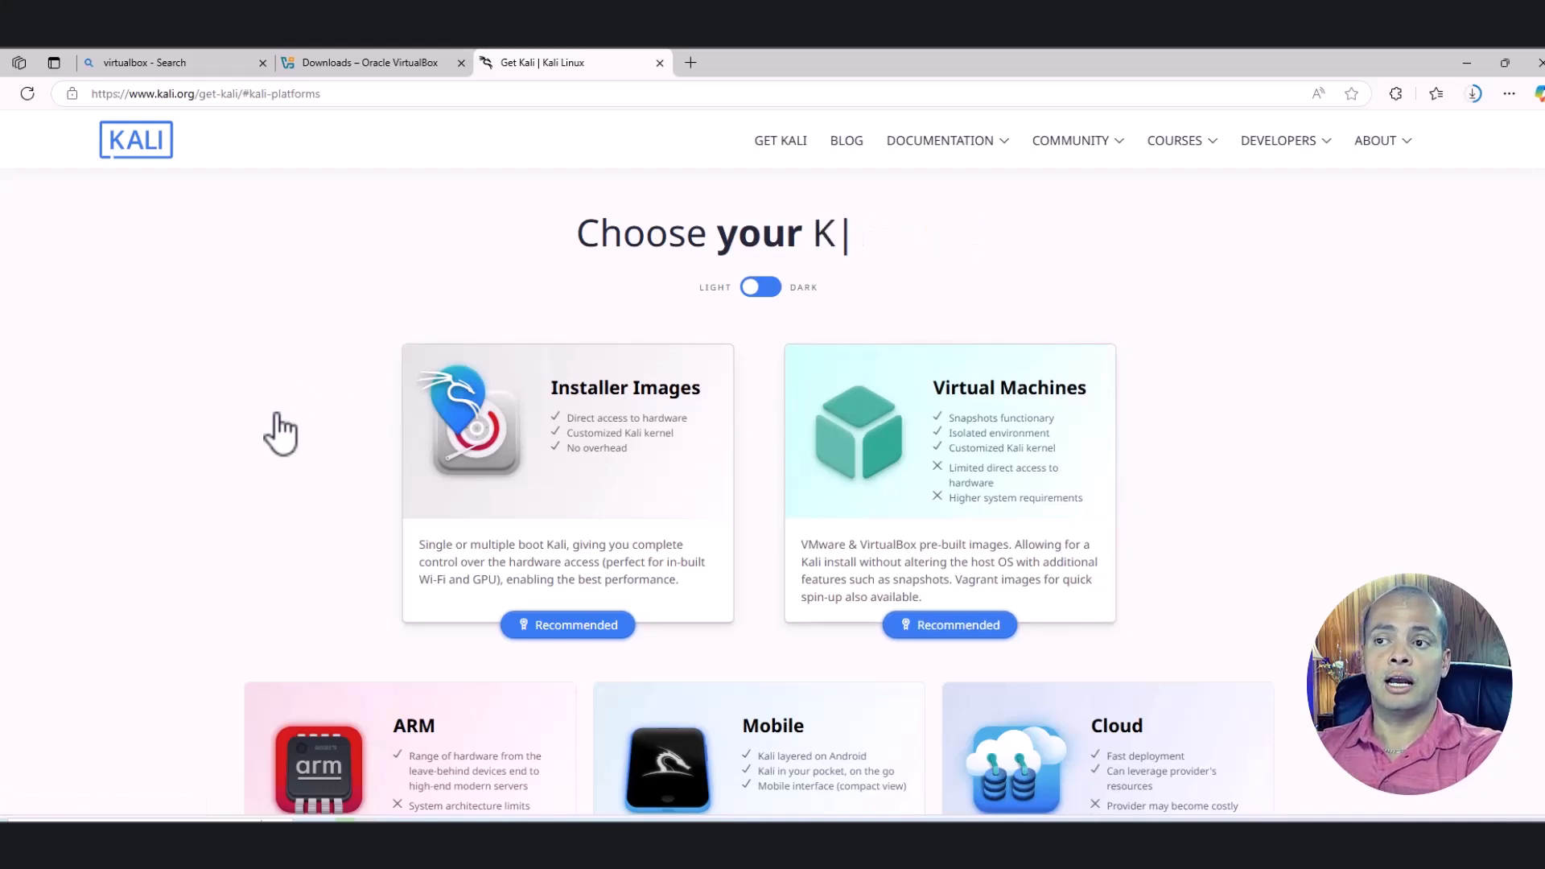
# Download the recommended Kali 2024.4 x86_64 installer image, then switch to VirtualBox Manager
pyautogui.click(549, 625)
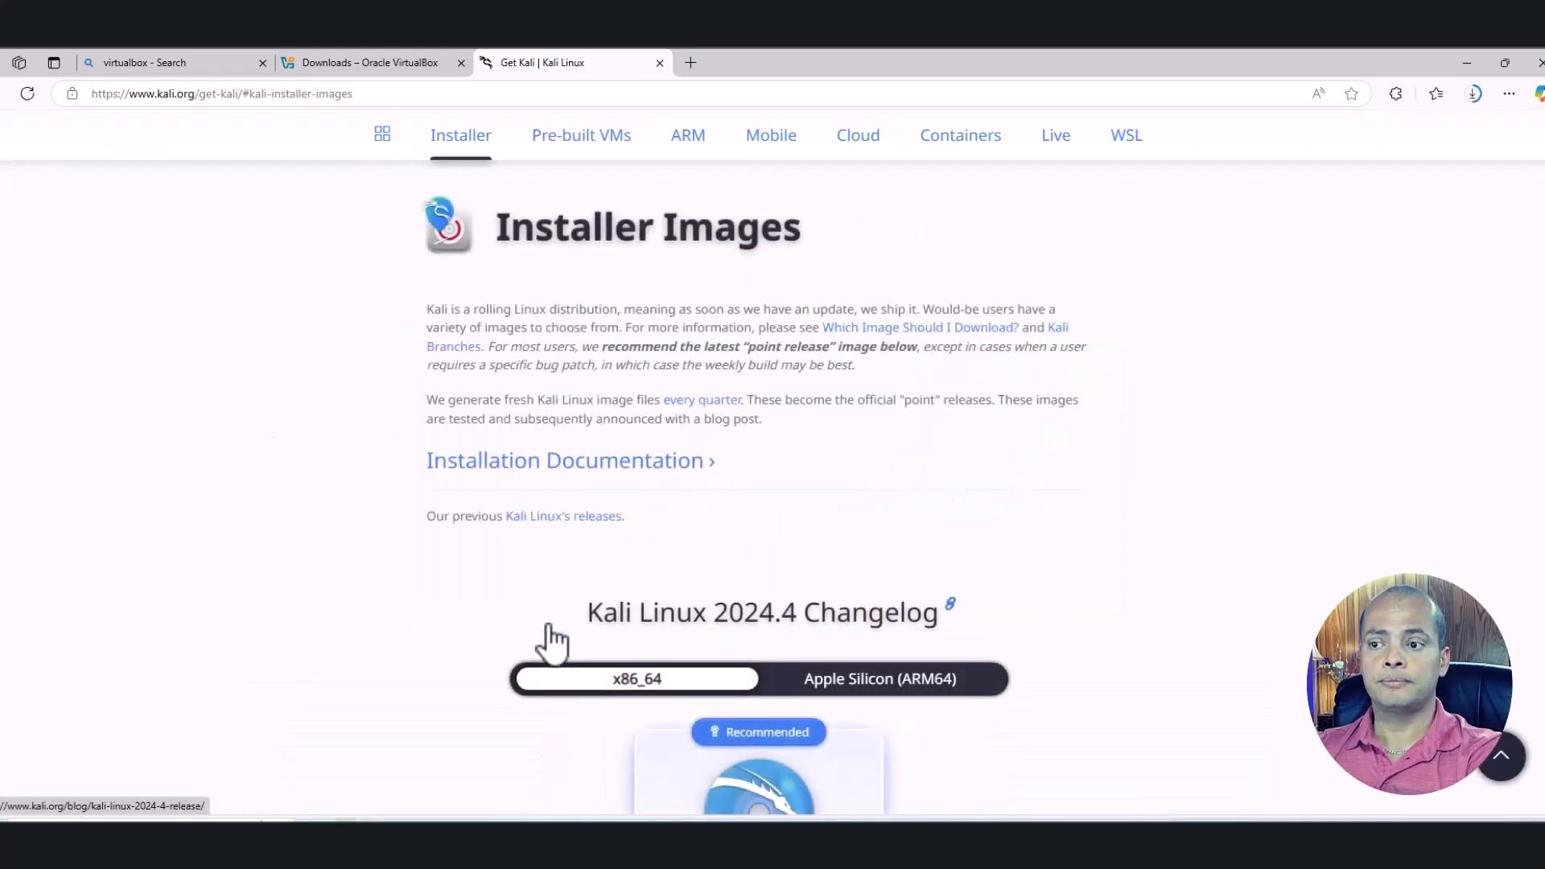
pyautogui.scroll(-1, 597, 632)
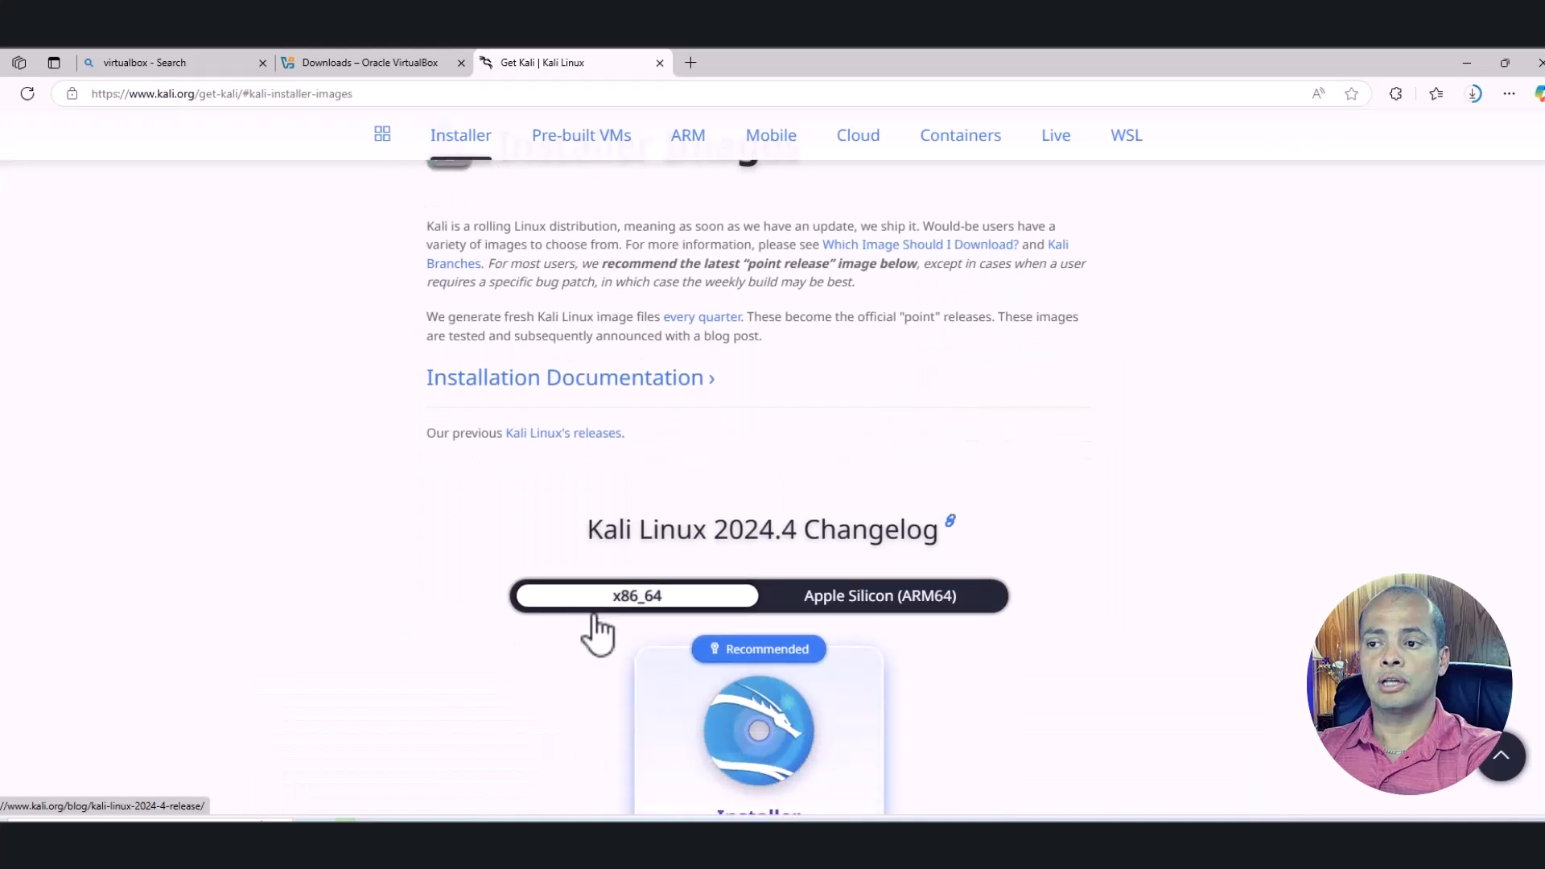
pyautogui.click(766, 752)
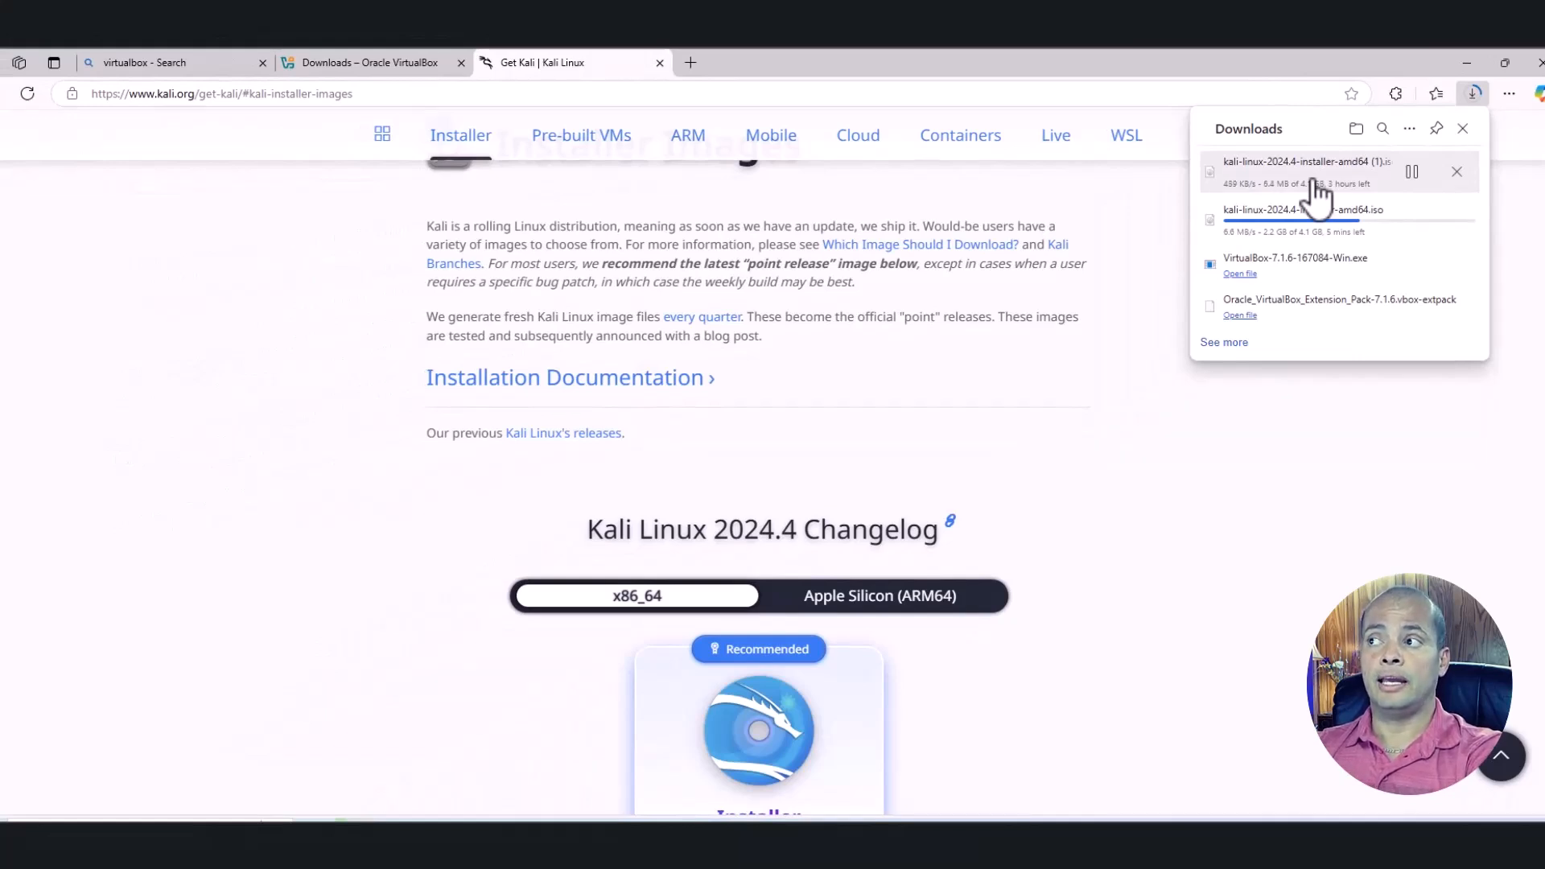
pyautogui.click(1466, 62)
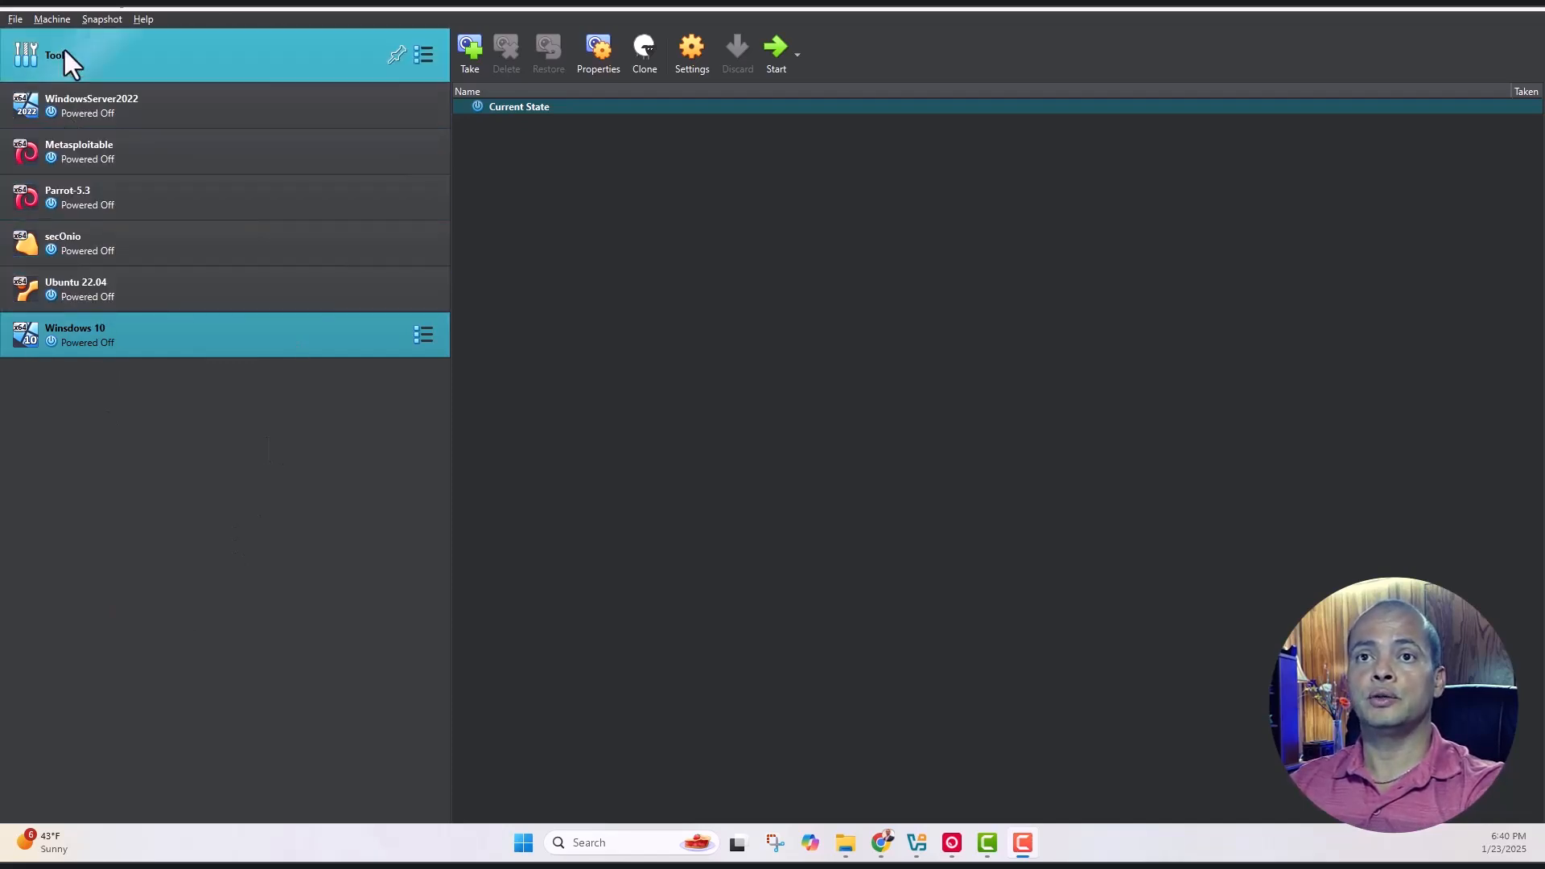
# Create a new VM named 'Kali Linux' using kali-linux-2024.4-installer-amd64.iso
pyautogui.click(53, 19)
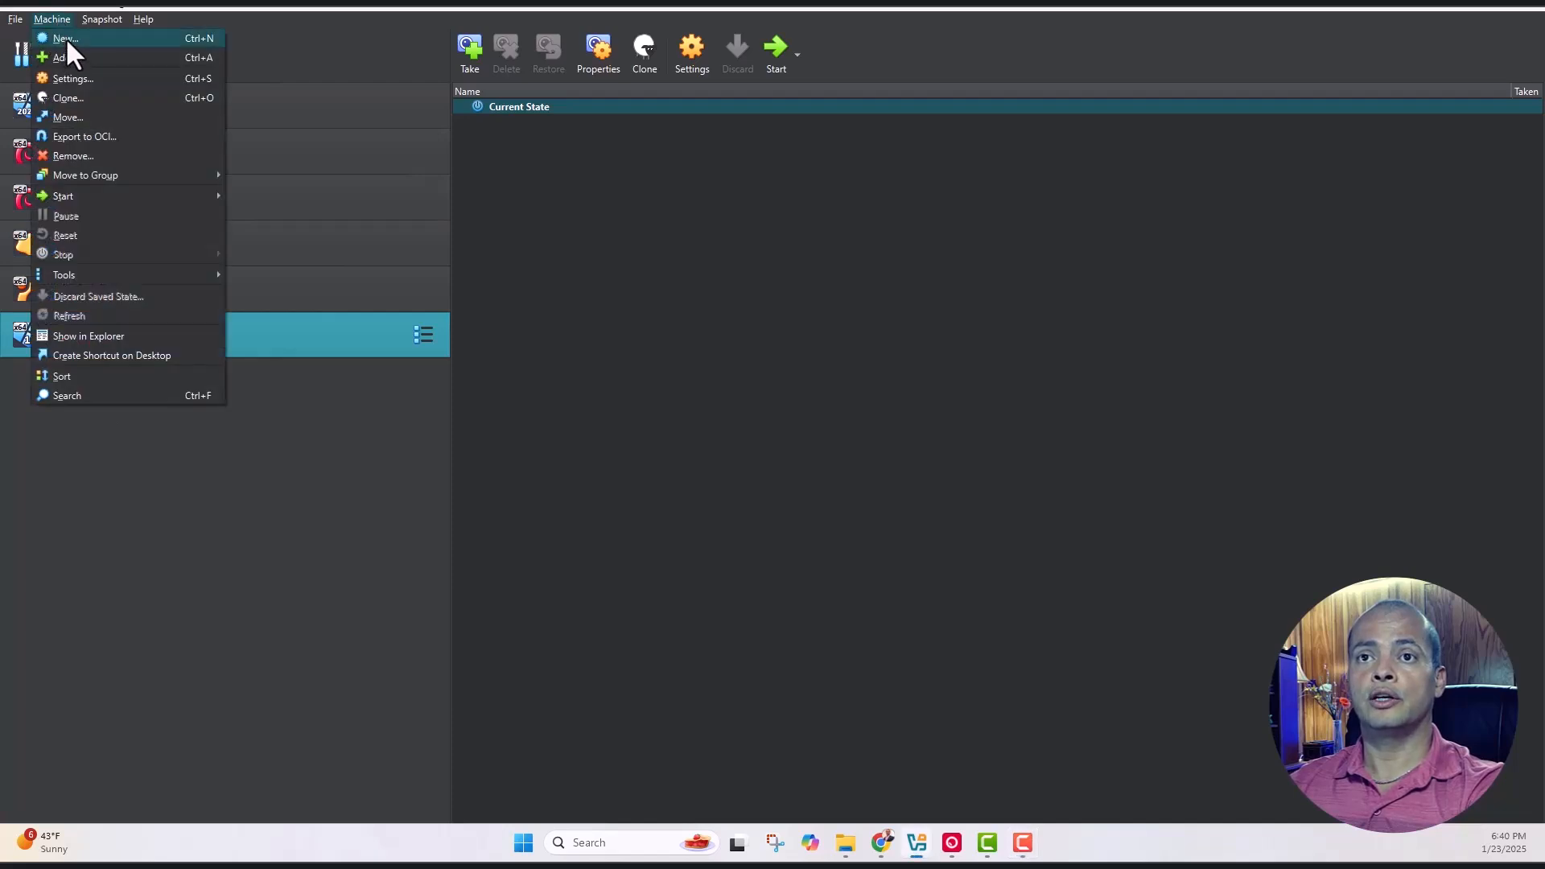
pyautogui.click(65, 37)
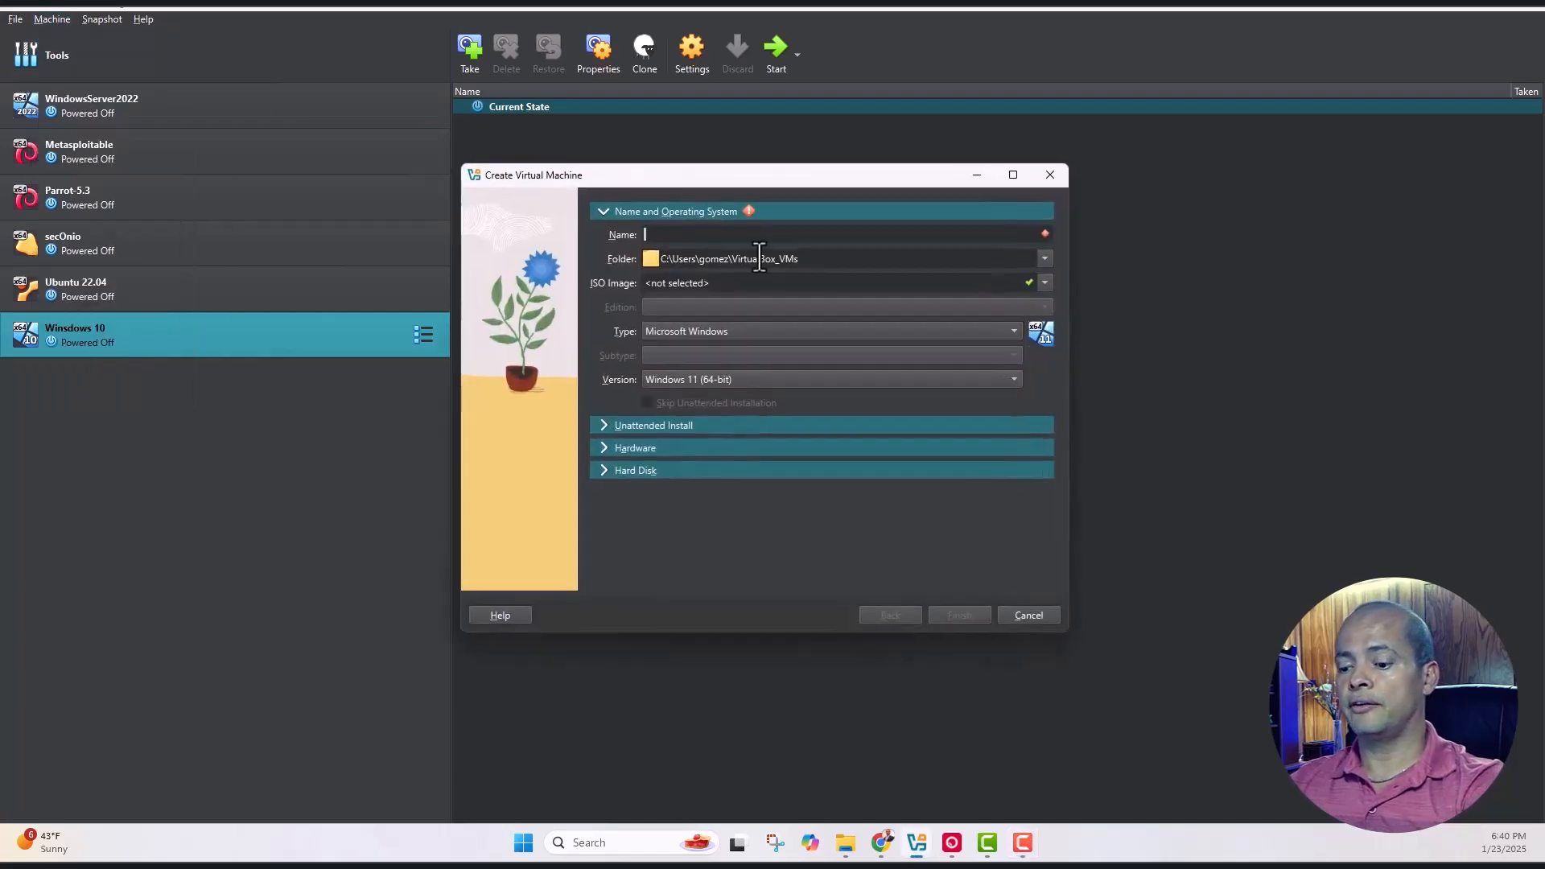
pyautogui.write('Ka')
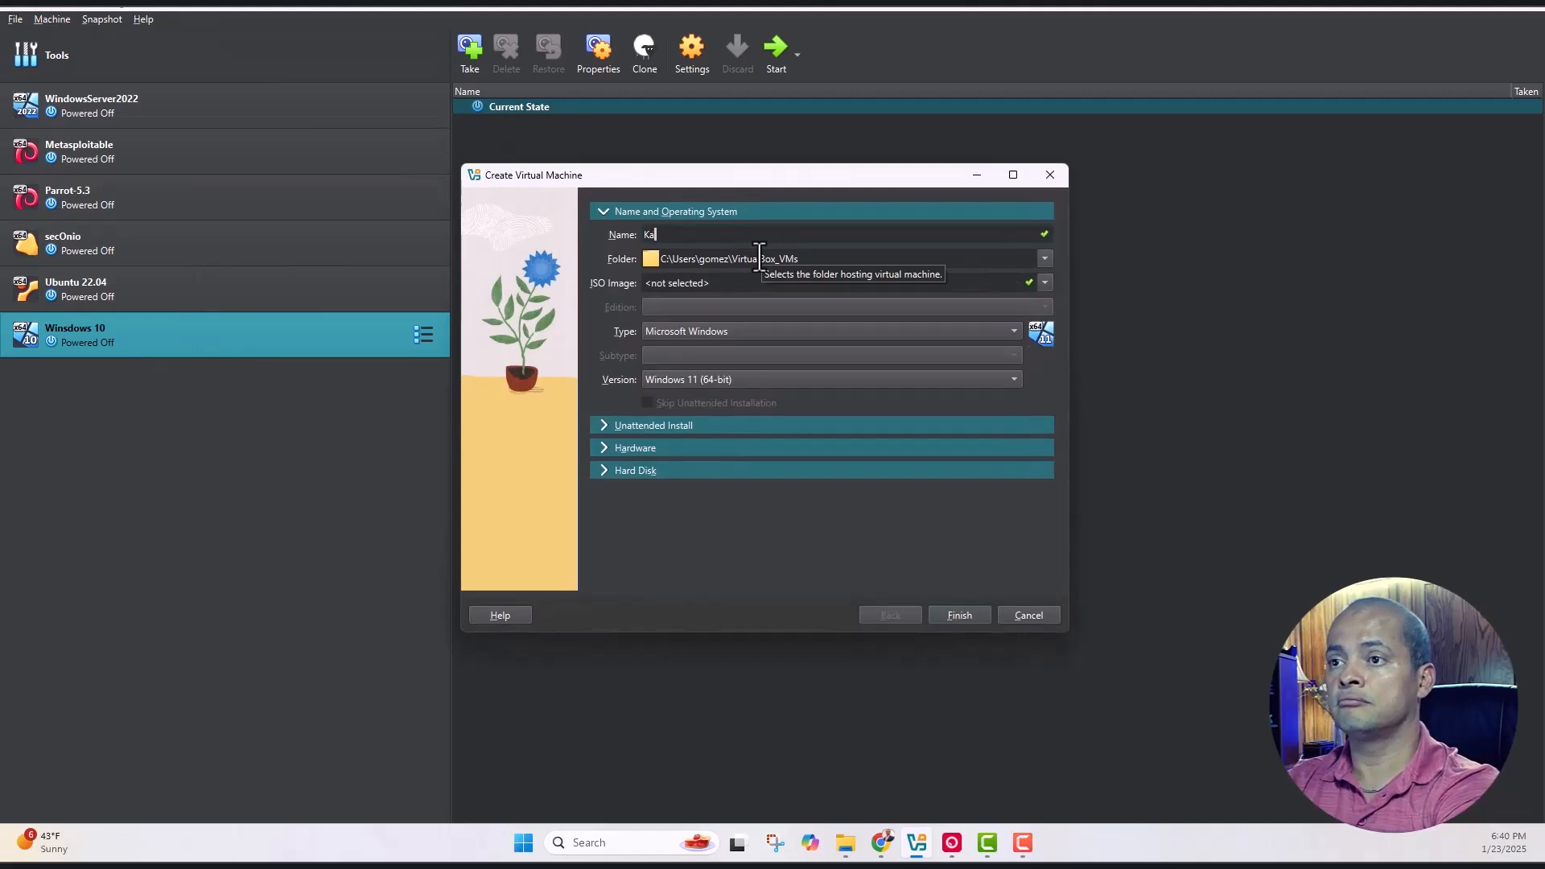
pyautogui.write('li Linux')
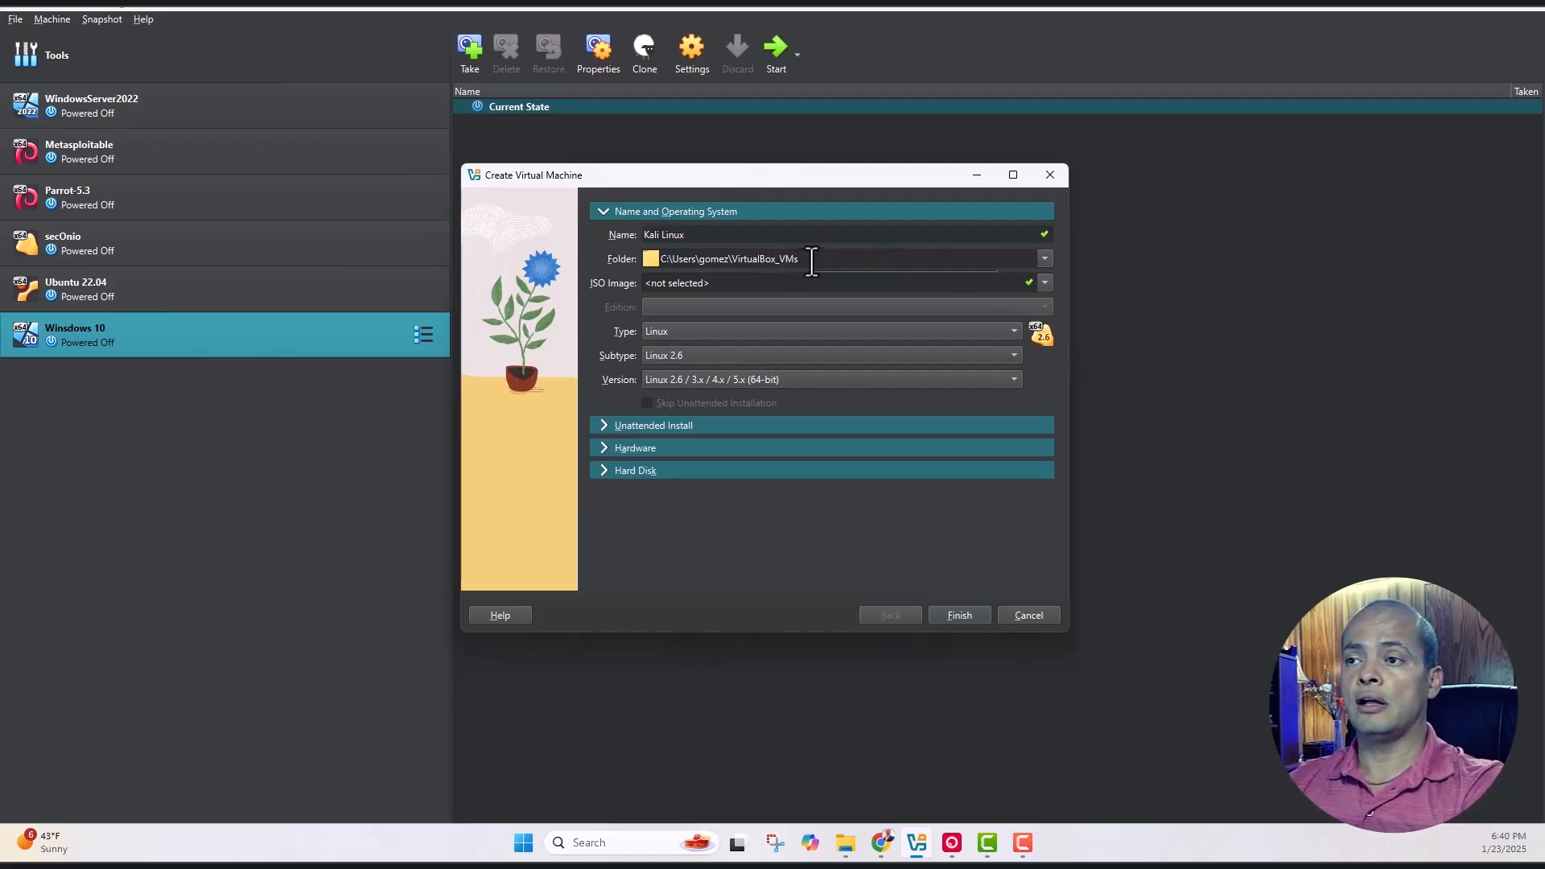
pyautogui.click(1045, 282)
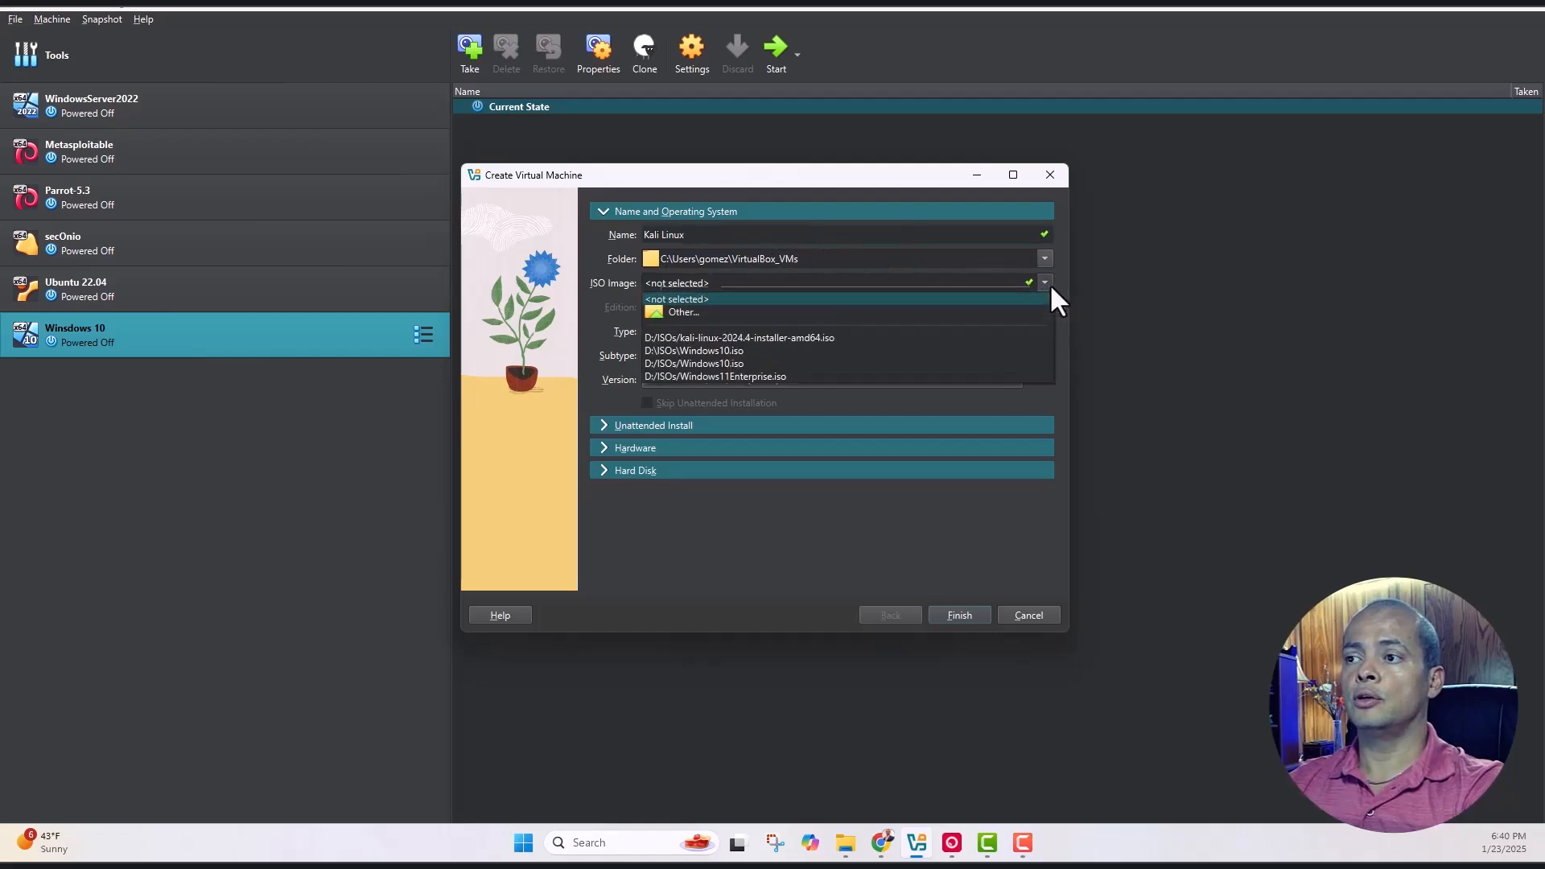
pyautogui.click(690, 312)
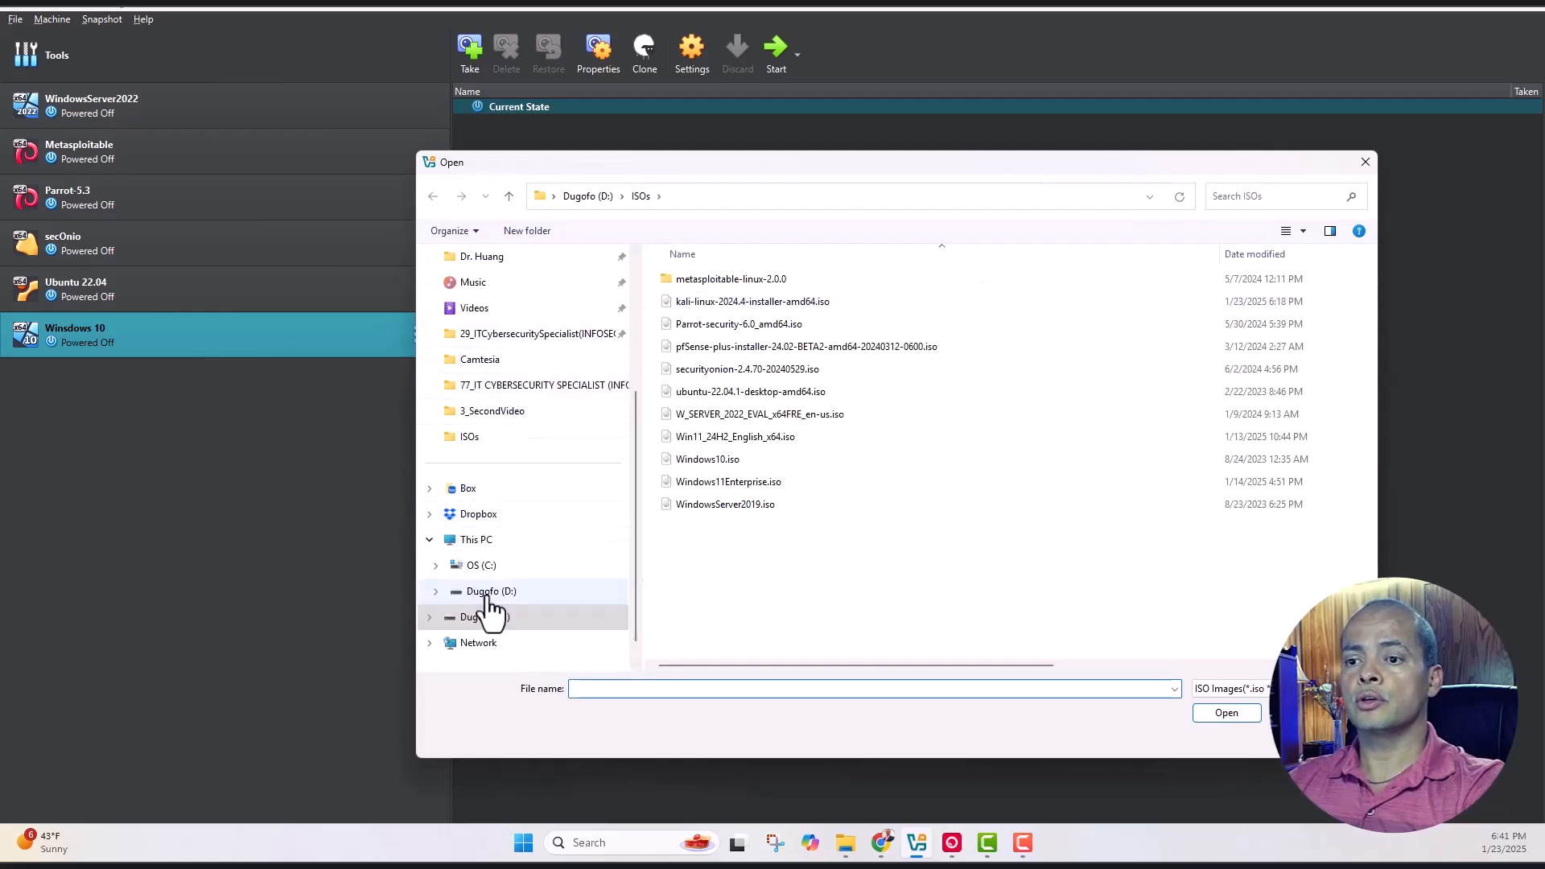
pyautogui.click(746, 301)
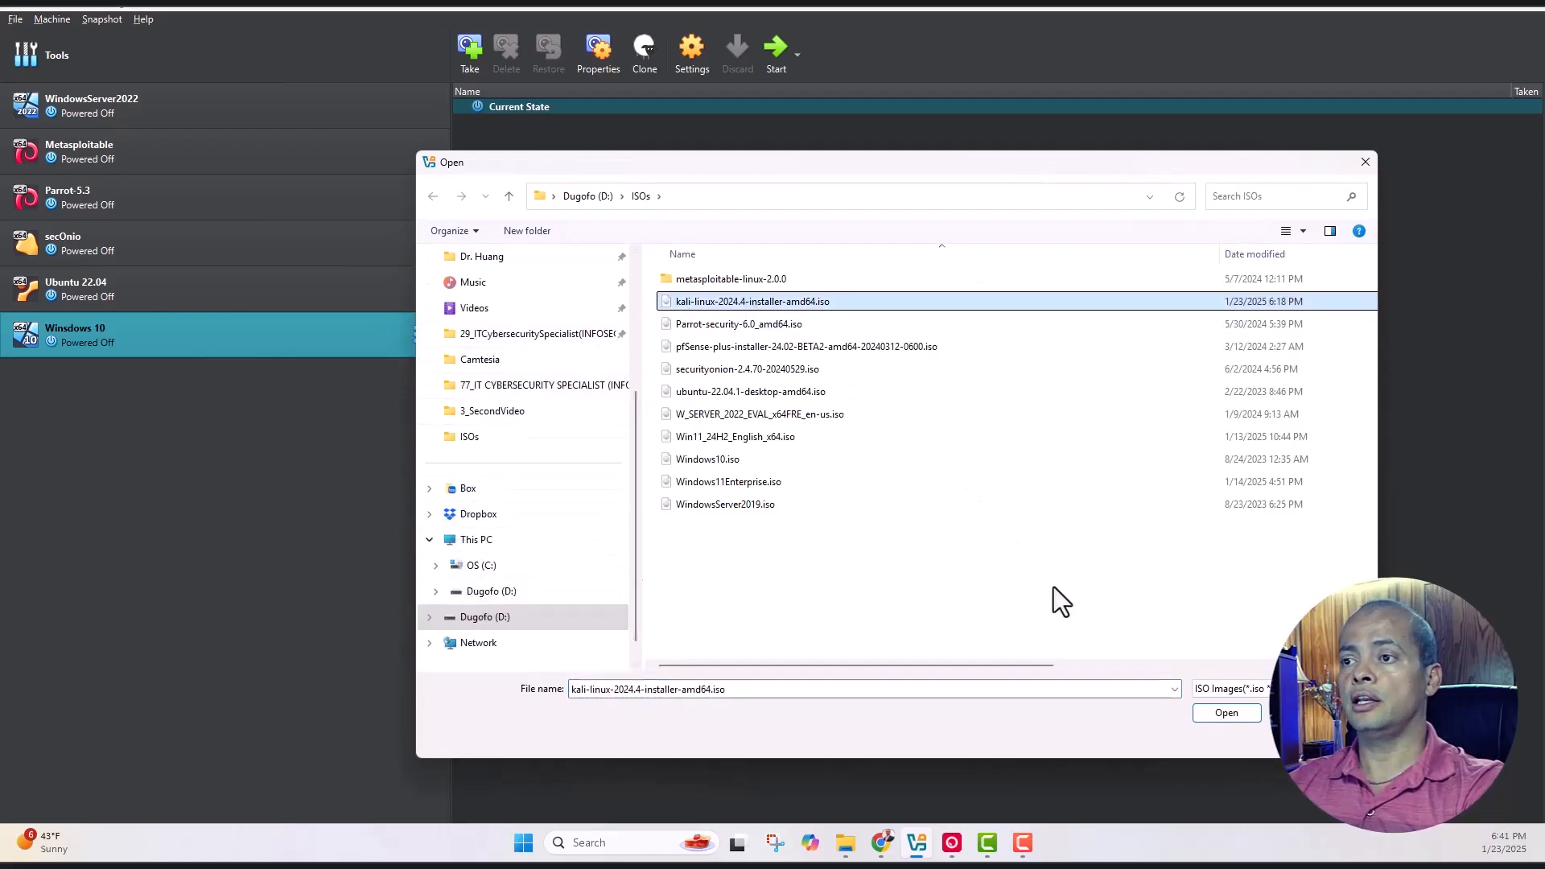
pyautogui.click(1226, 713)
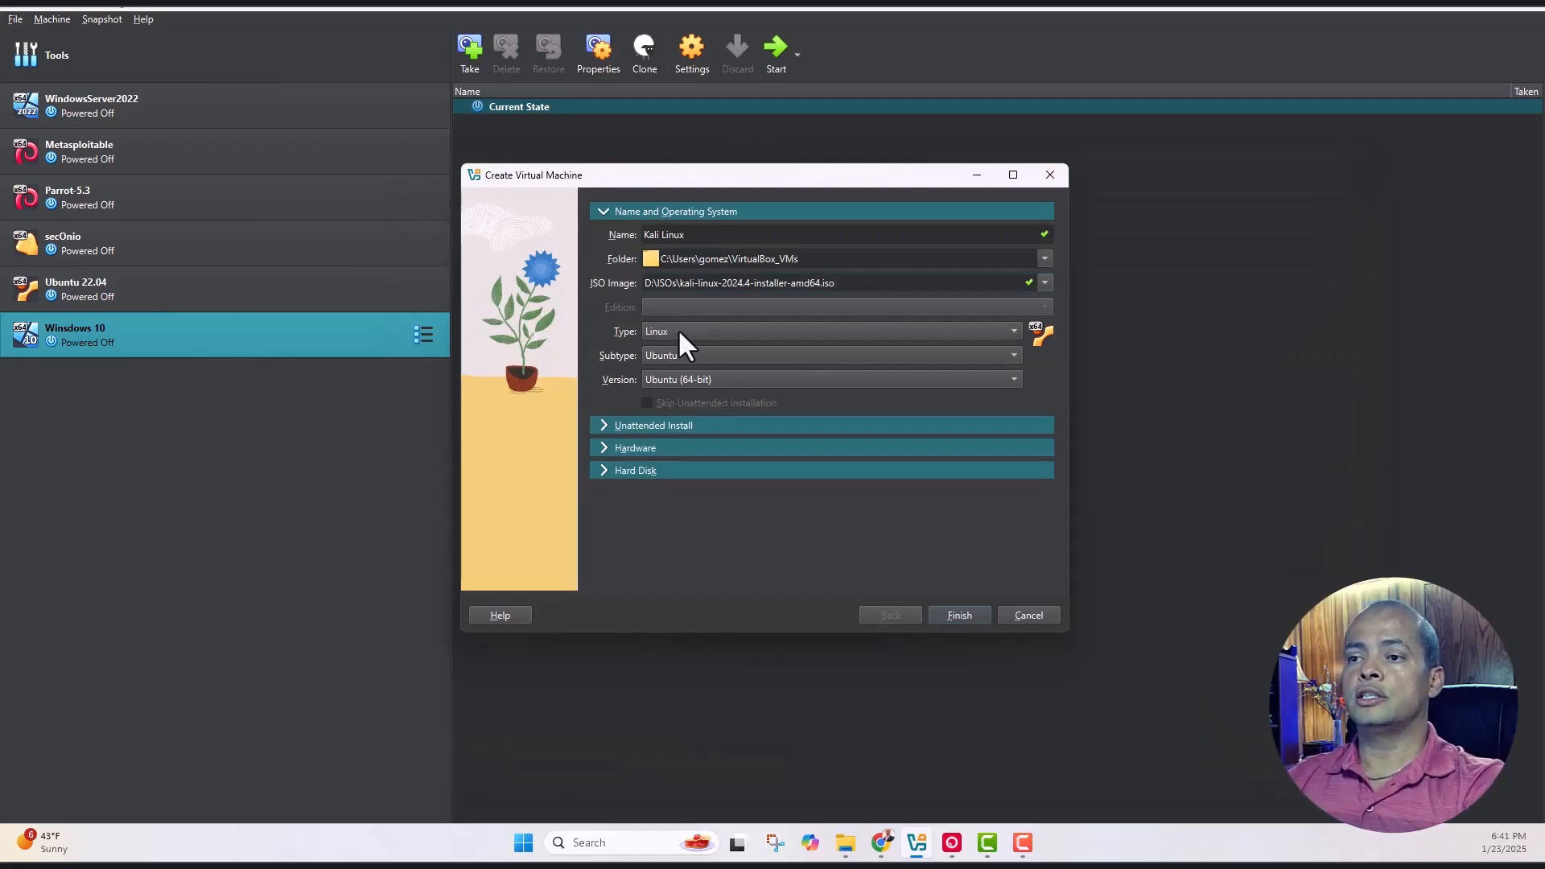
# Set the VM's Linux subtype to Debian (64-bit)
pyautogui.click(1001, 354)
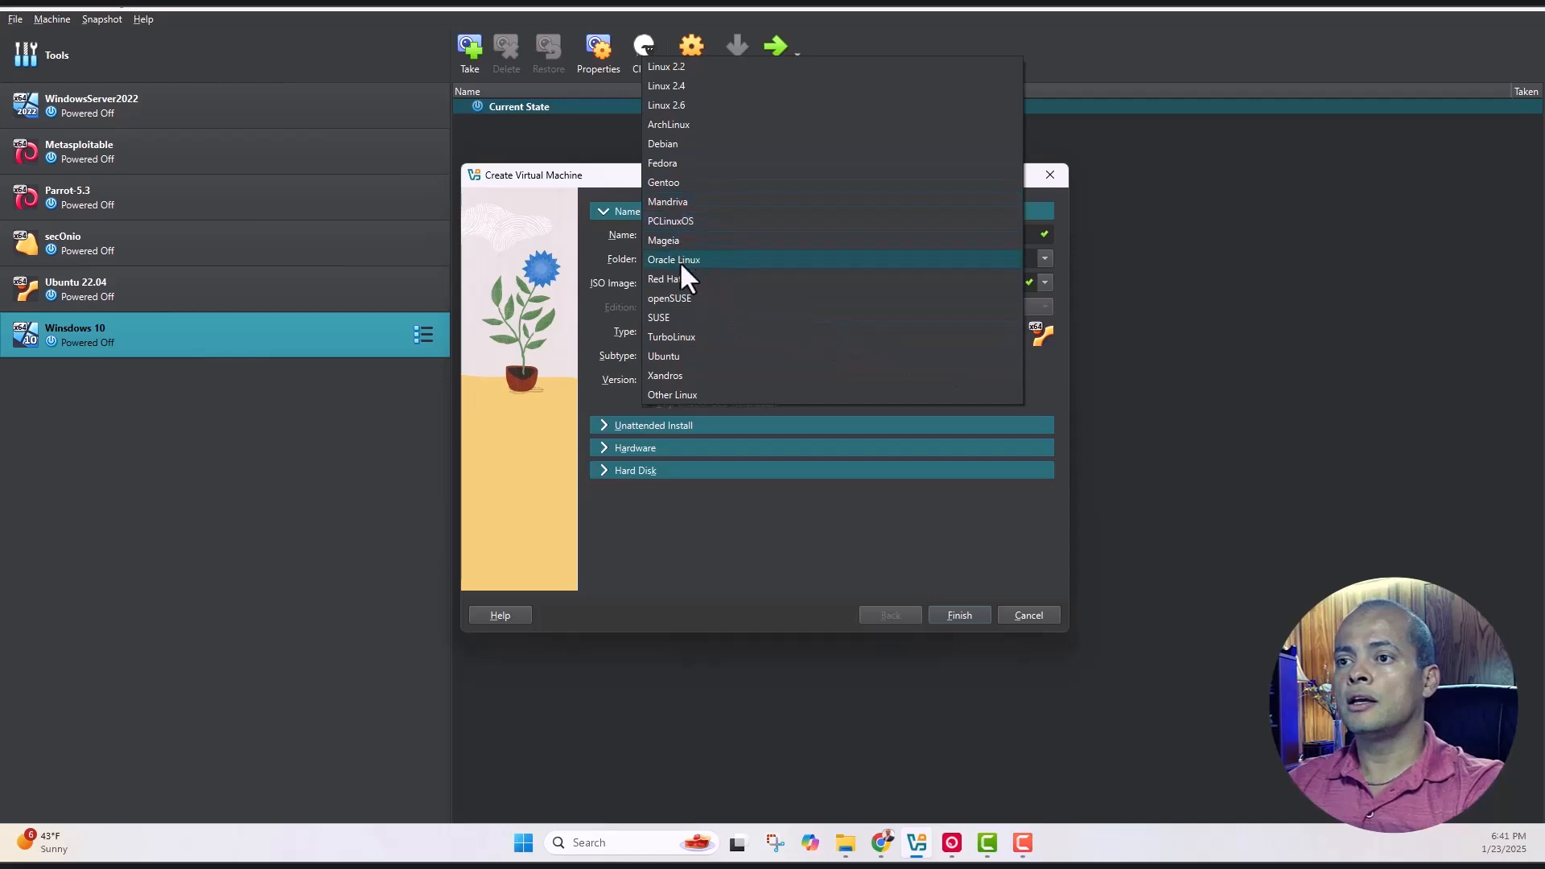
pyautogui.click(695, 143)
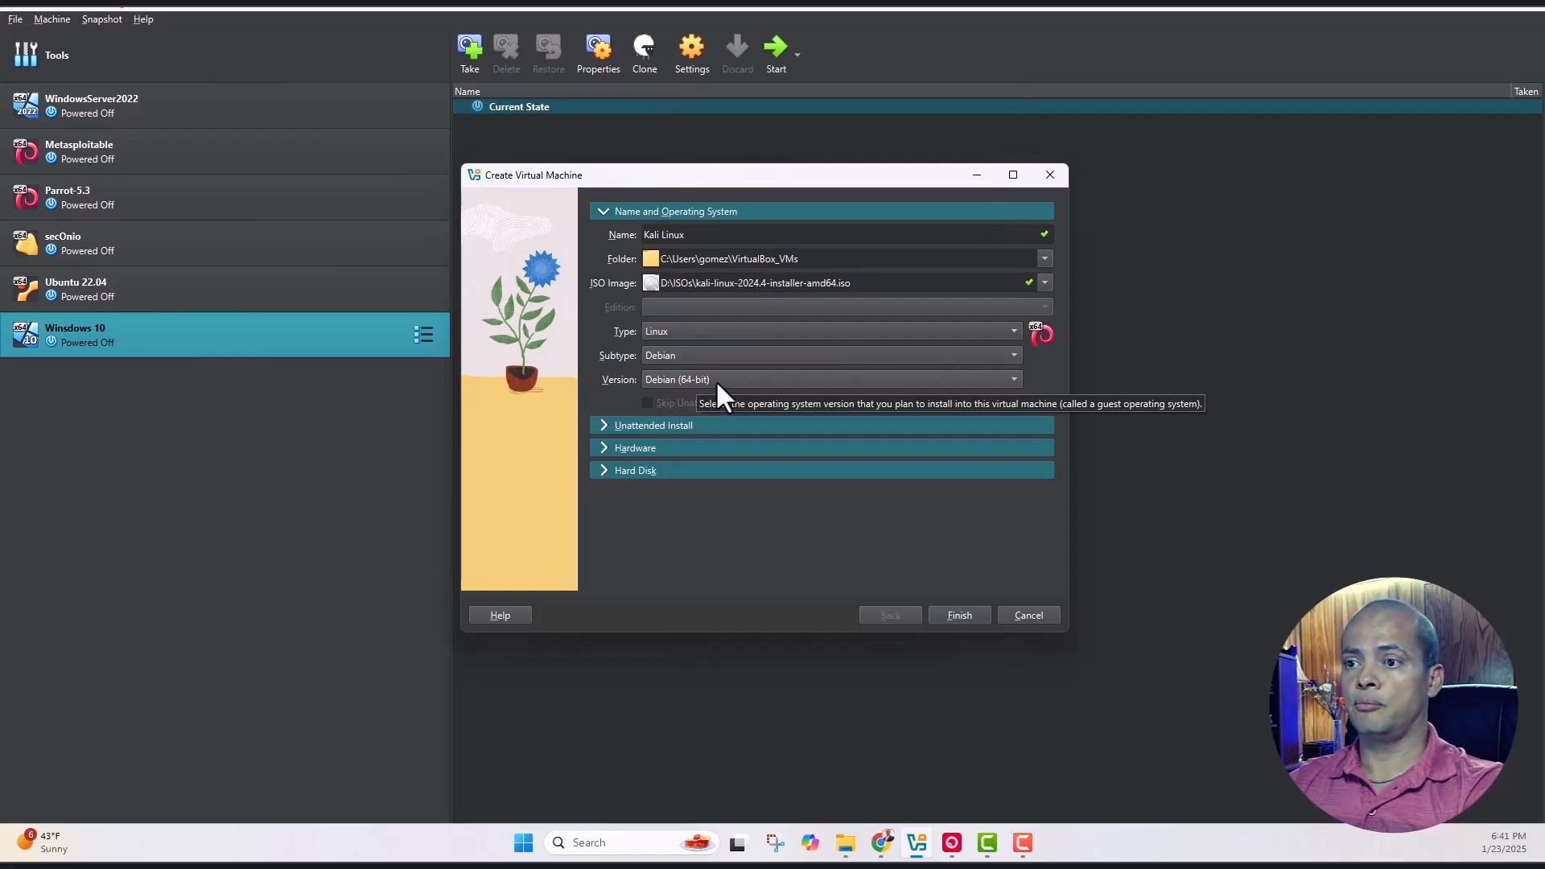
pyautogui.click(603, 428)
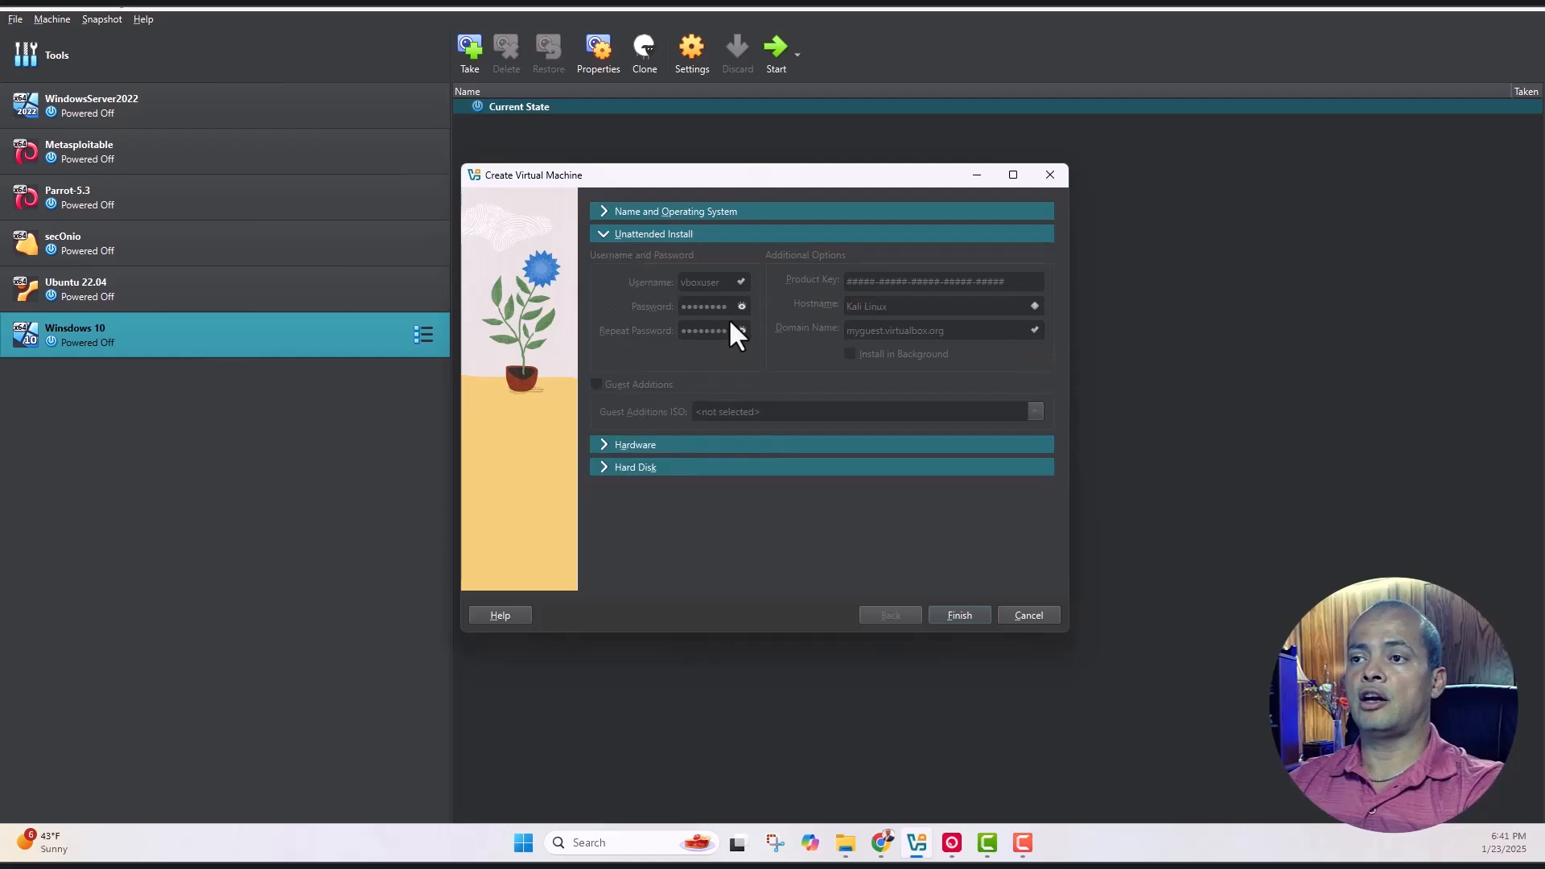
# Give the Kali Linux VM 4096 MB base memory and 2 processors, with a 20 GB disk
pyautogui.click(605, 447)
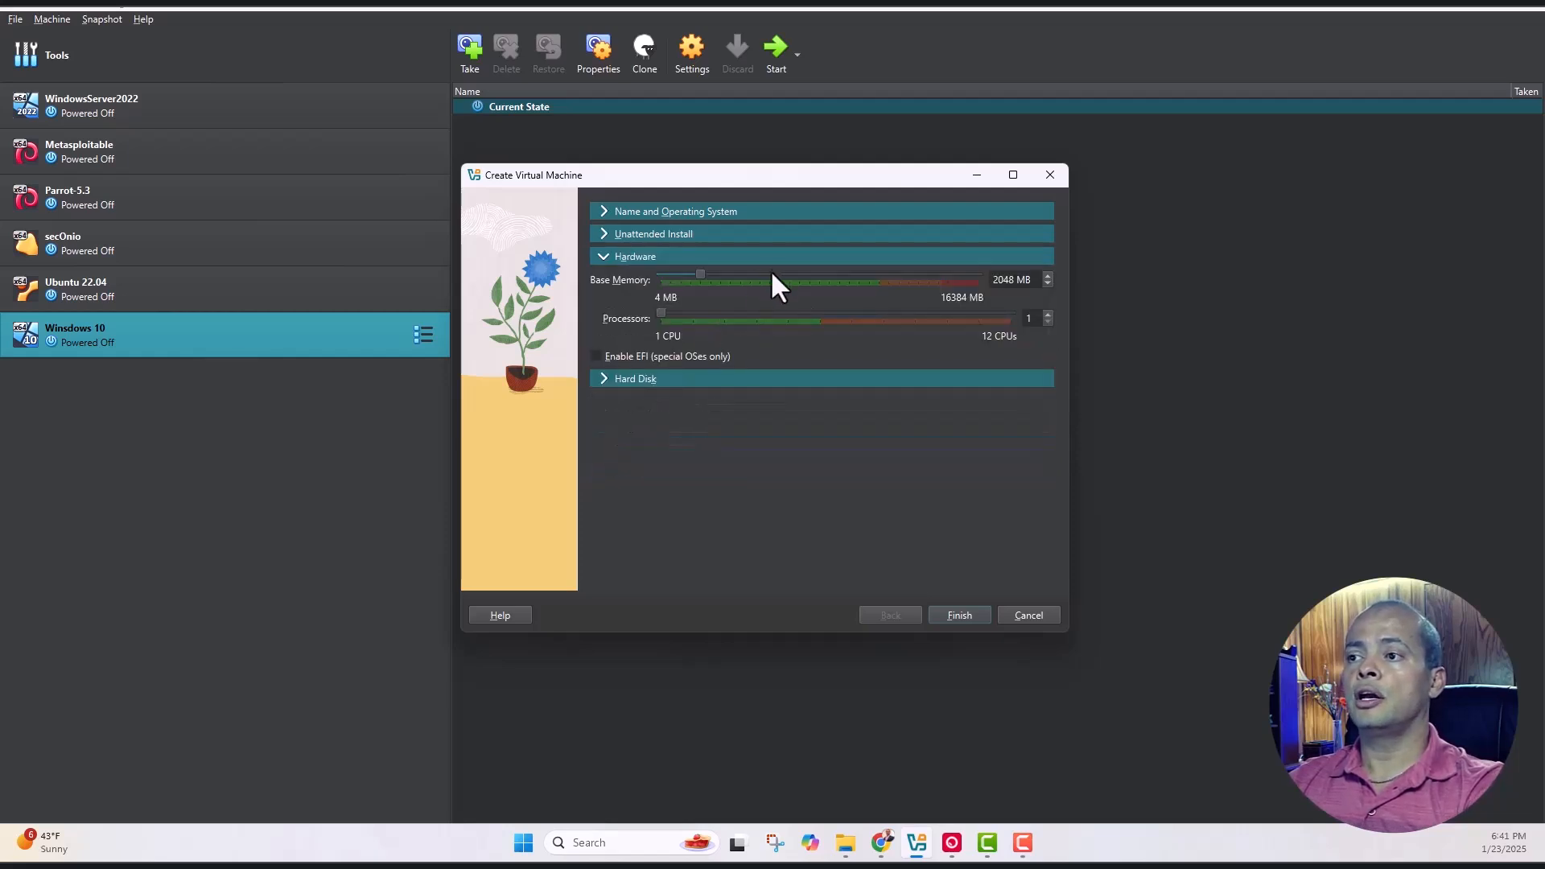
pyautogui.moveTo(700, 274); pyautogui.dragTo(734, 276)
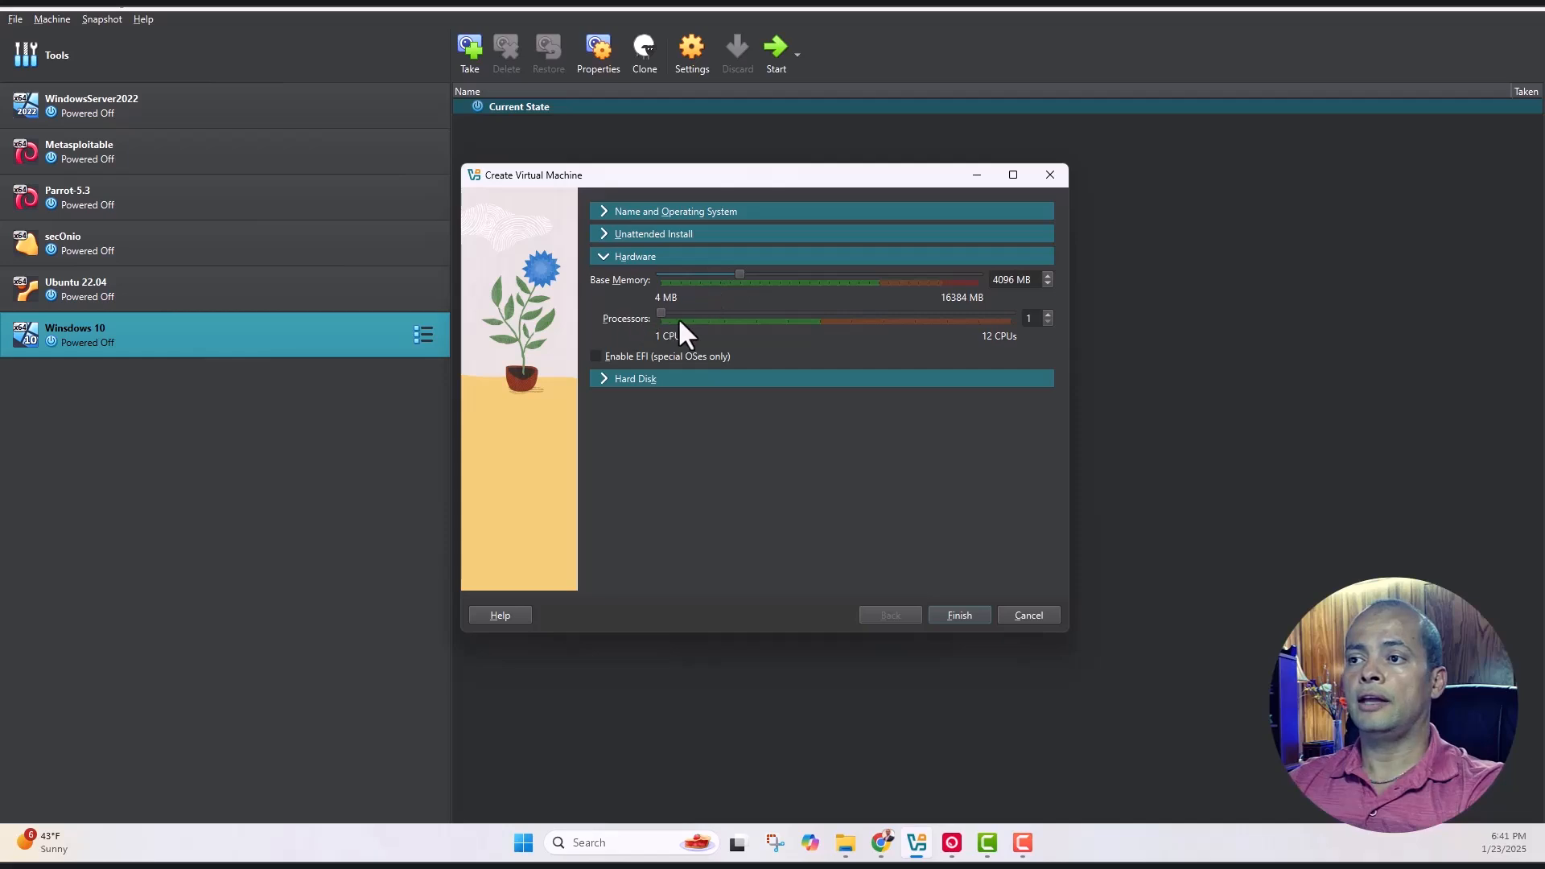
pyautogui.click(1048, 314)
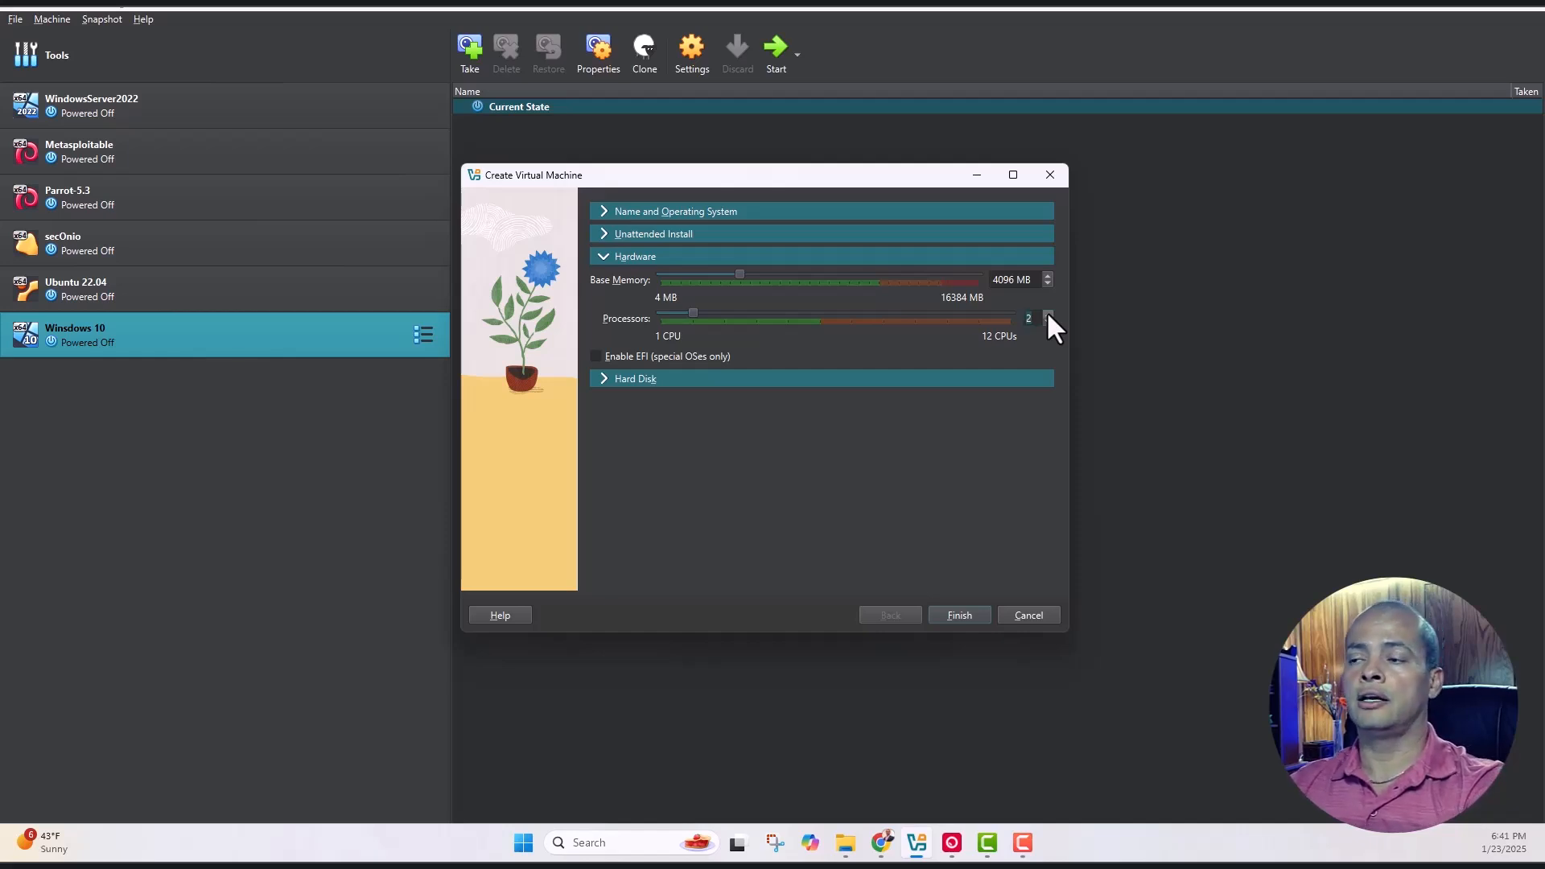
pyautogui.click(602, 376)
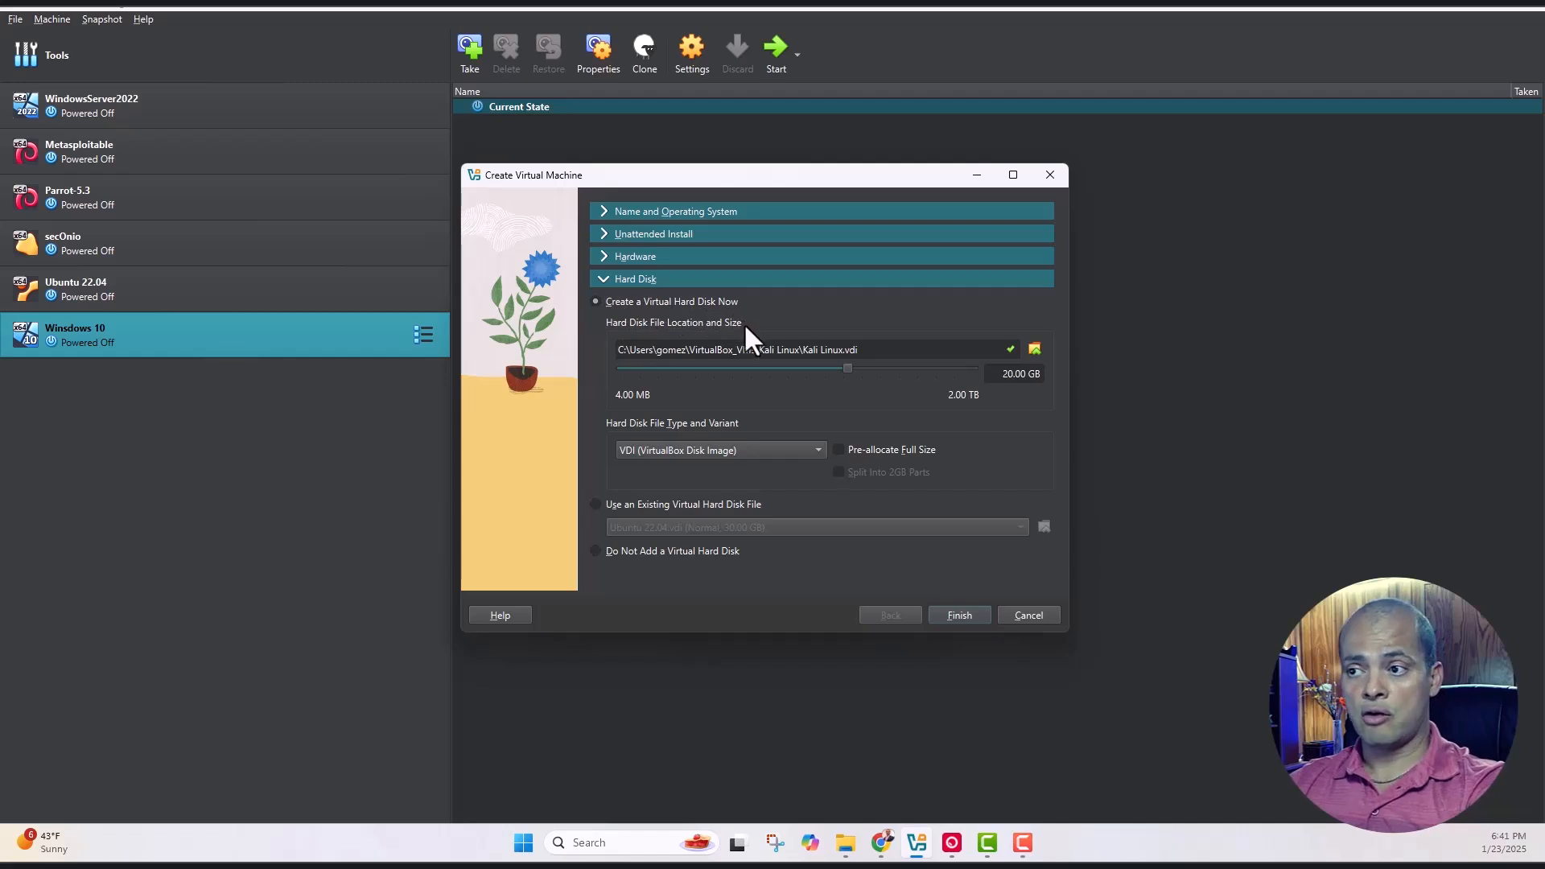
# Finish the Kali Linux VM and open its context menu in the machine list
pyautogui.click(958, 614)
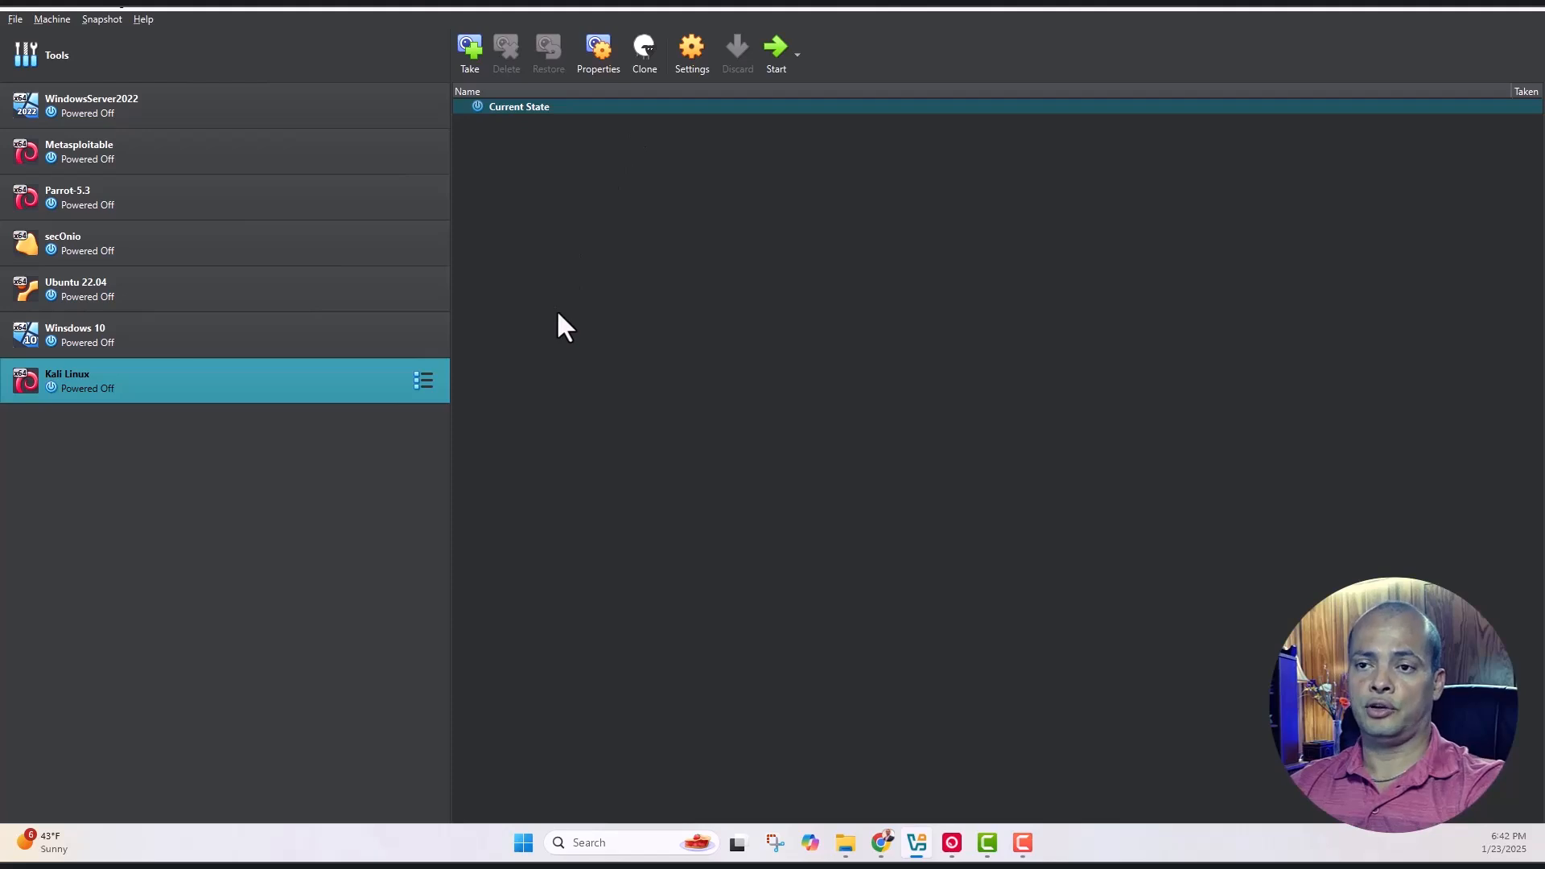
pyautogui.rightClick(288, 383)
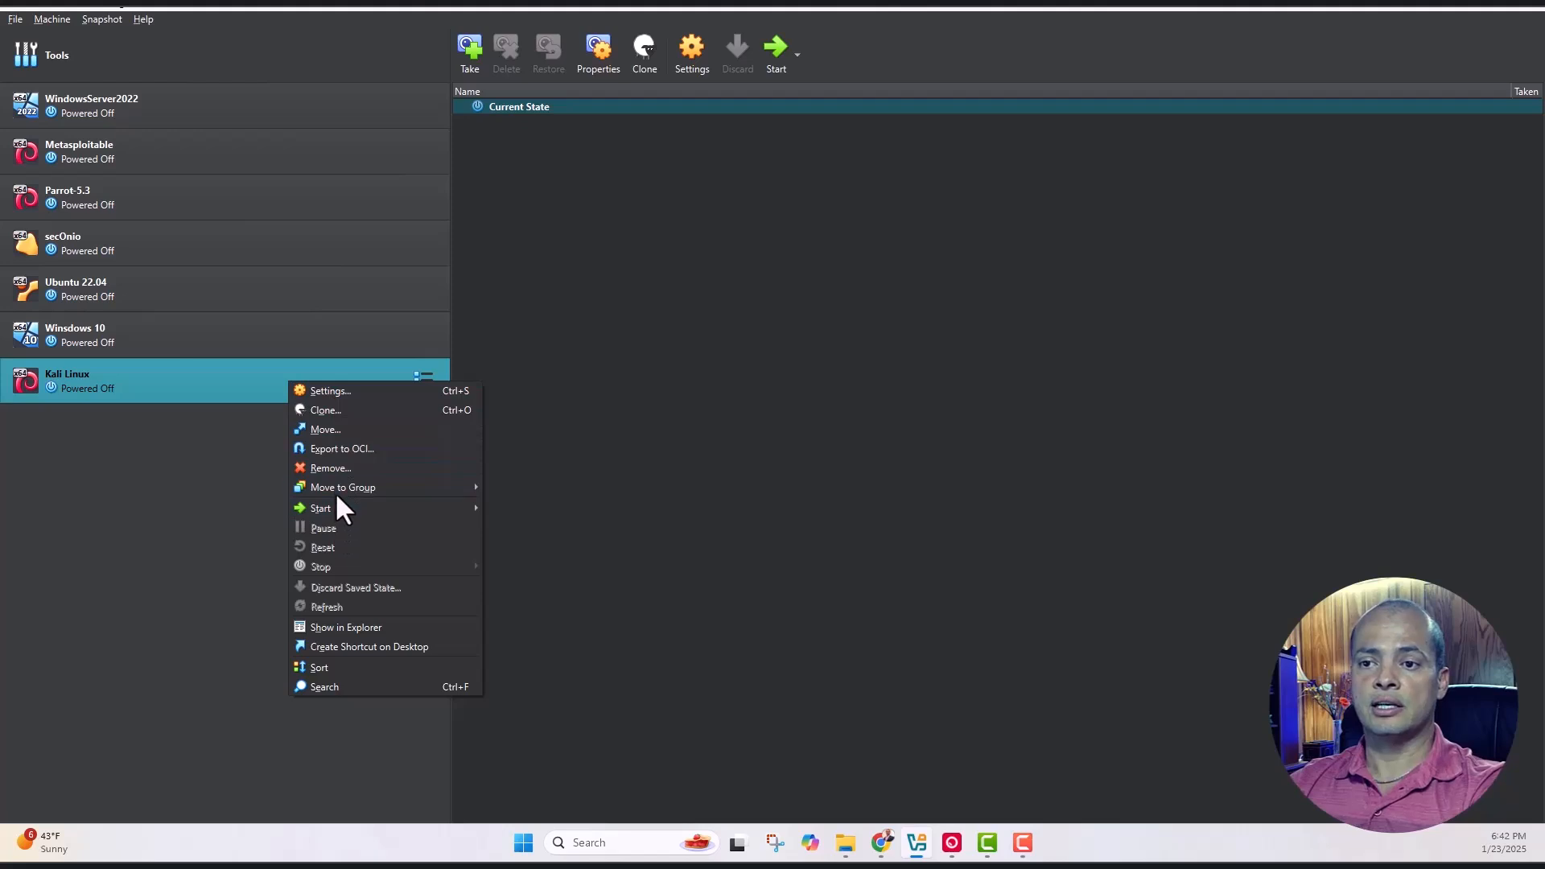
# Start the Kali Linux VM and halt its boot menu countdown
pyautogui.moveTo(404, 508)
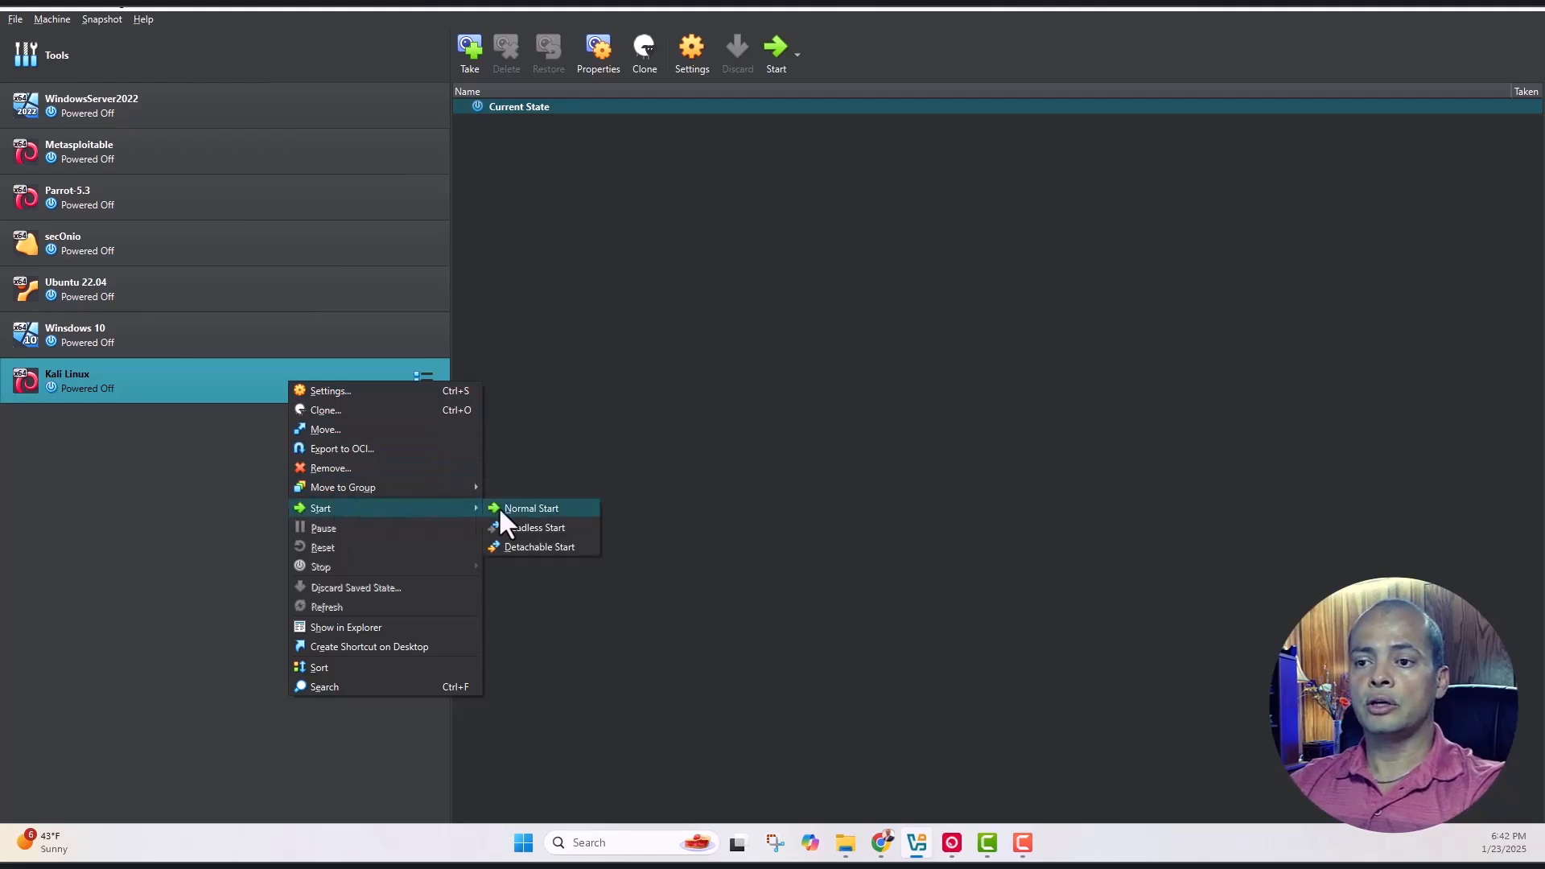
pyautogui.click(152, 523)
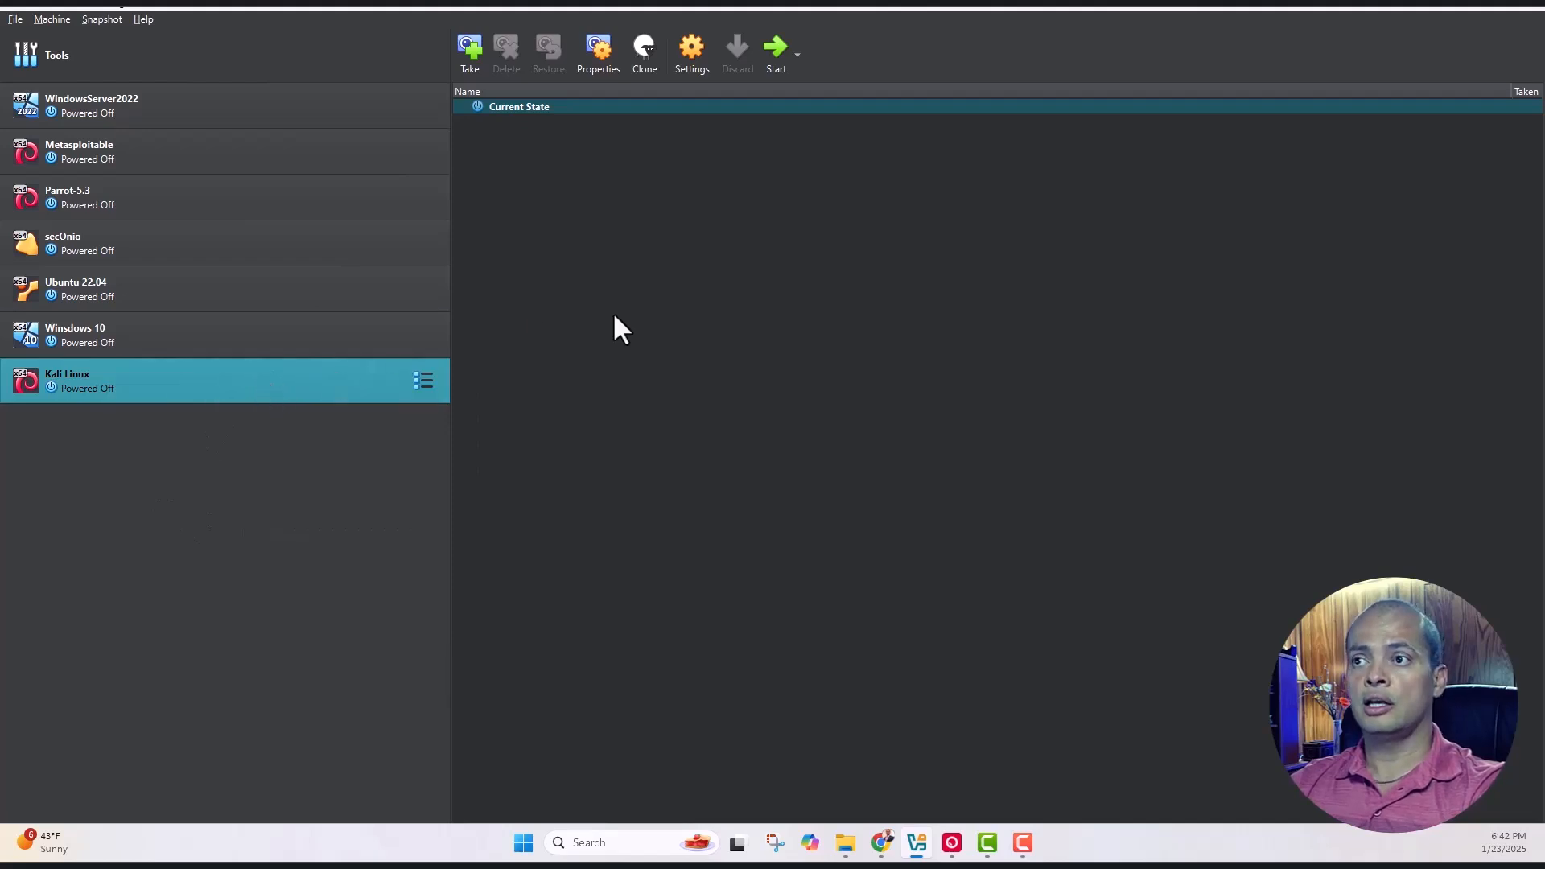
pyautogui.click(773, 49)
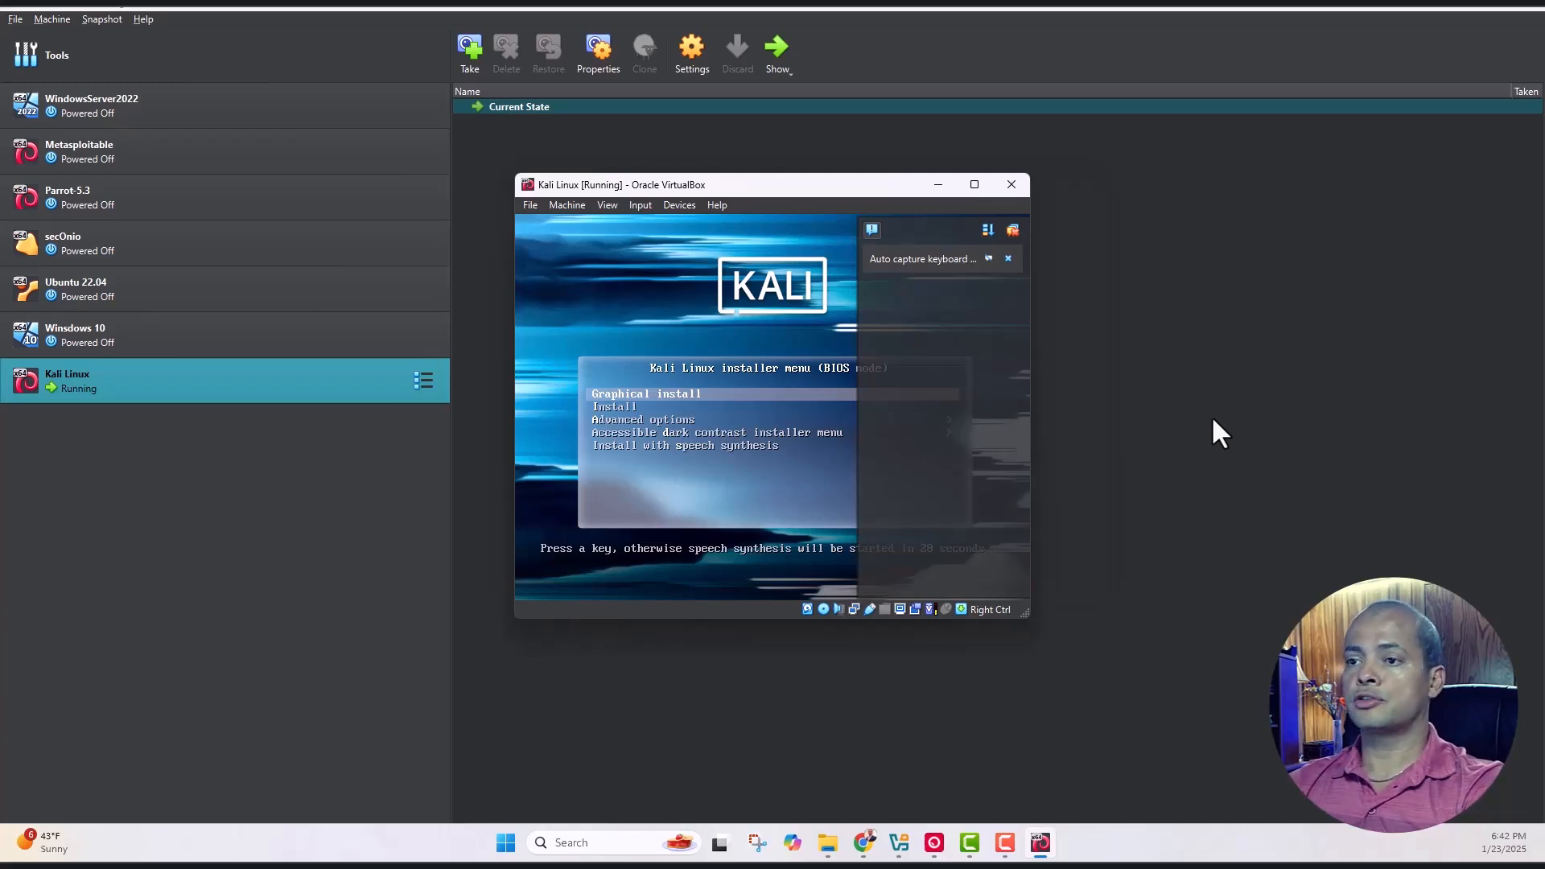
pyautogui.press('Return')
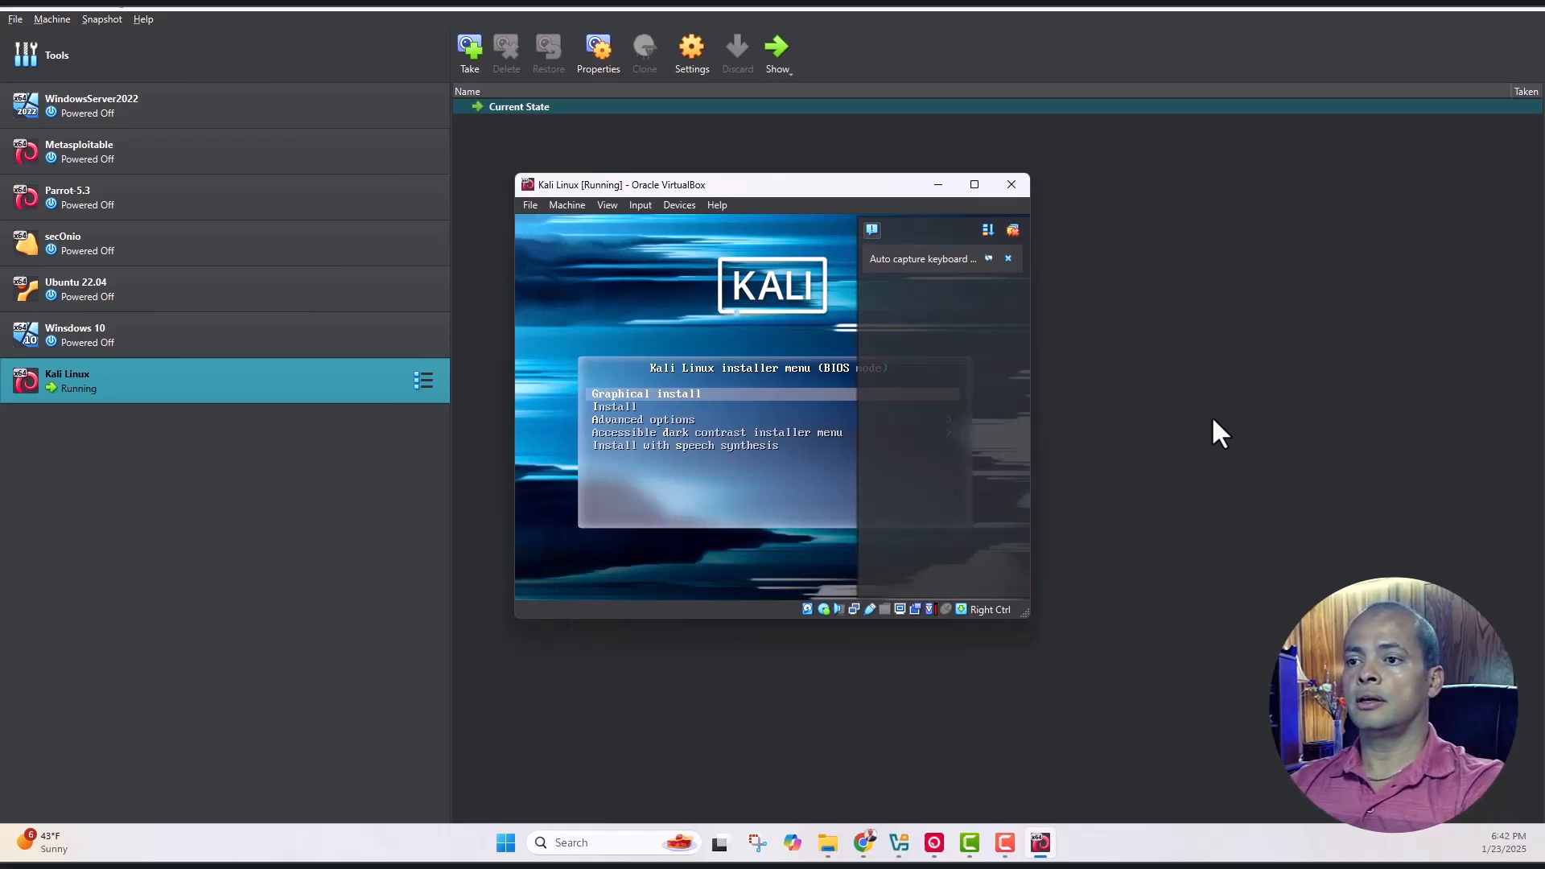
# Launch Graphical install with English, United States and the American English keymap
pyautogui.click(1009, 259)
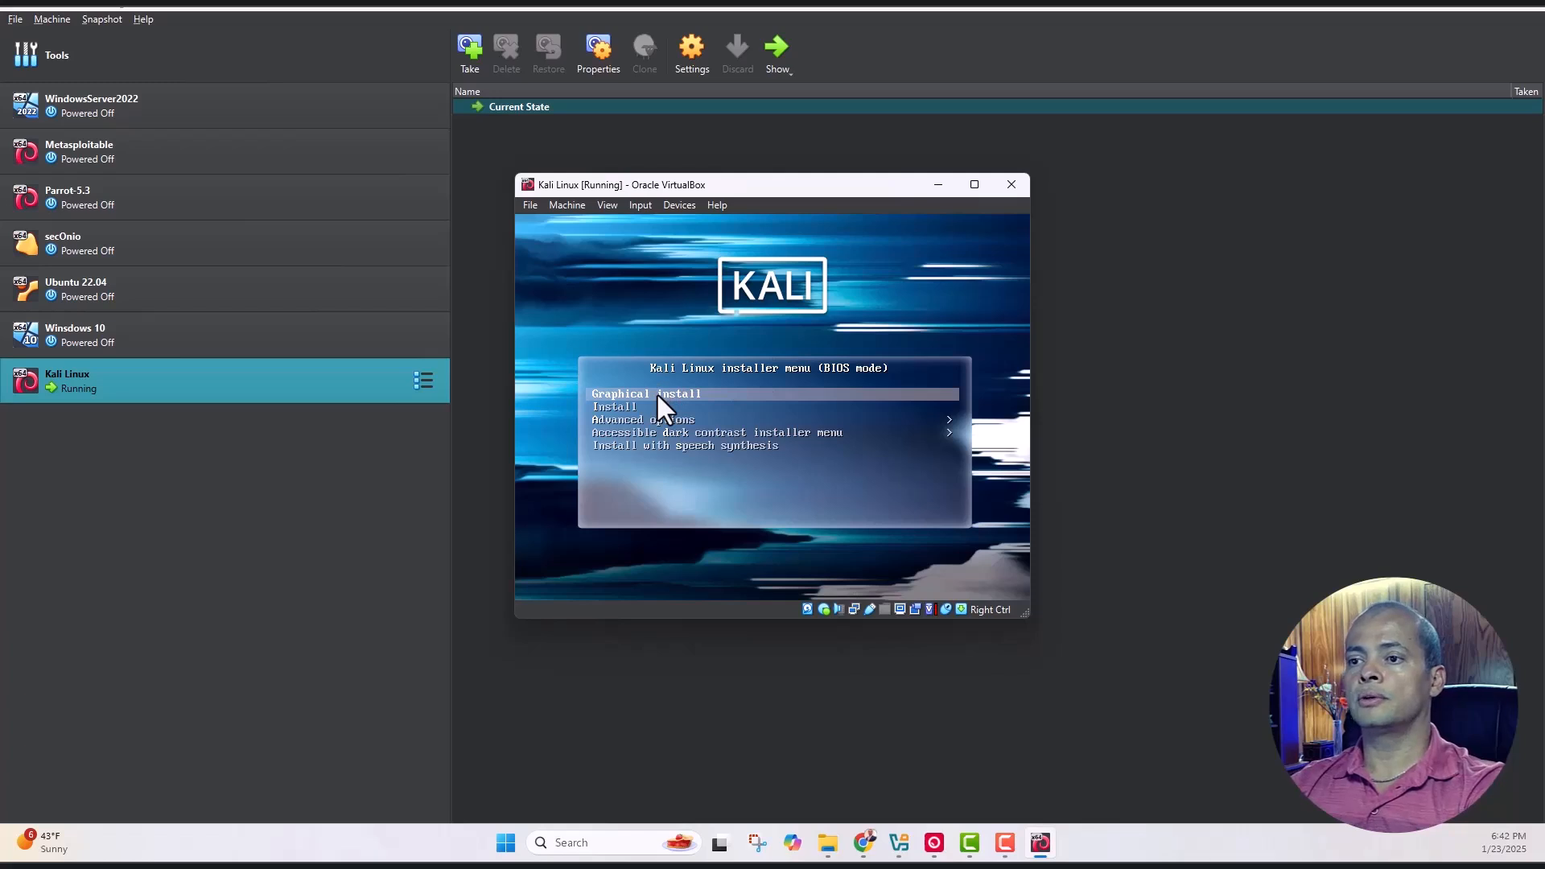
pyautogui.press('Return')
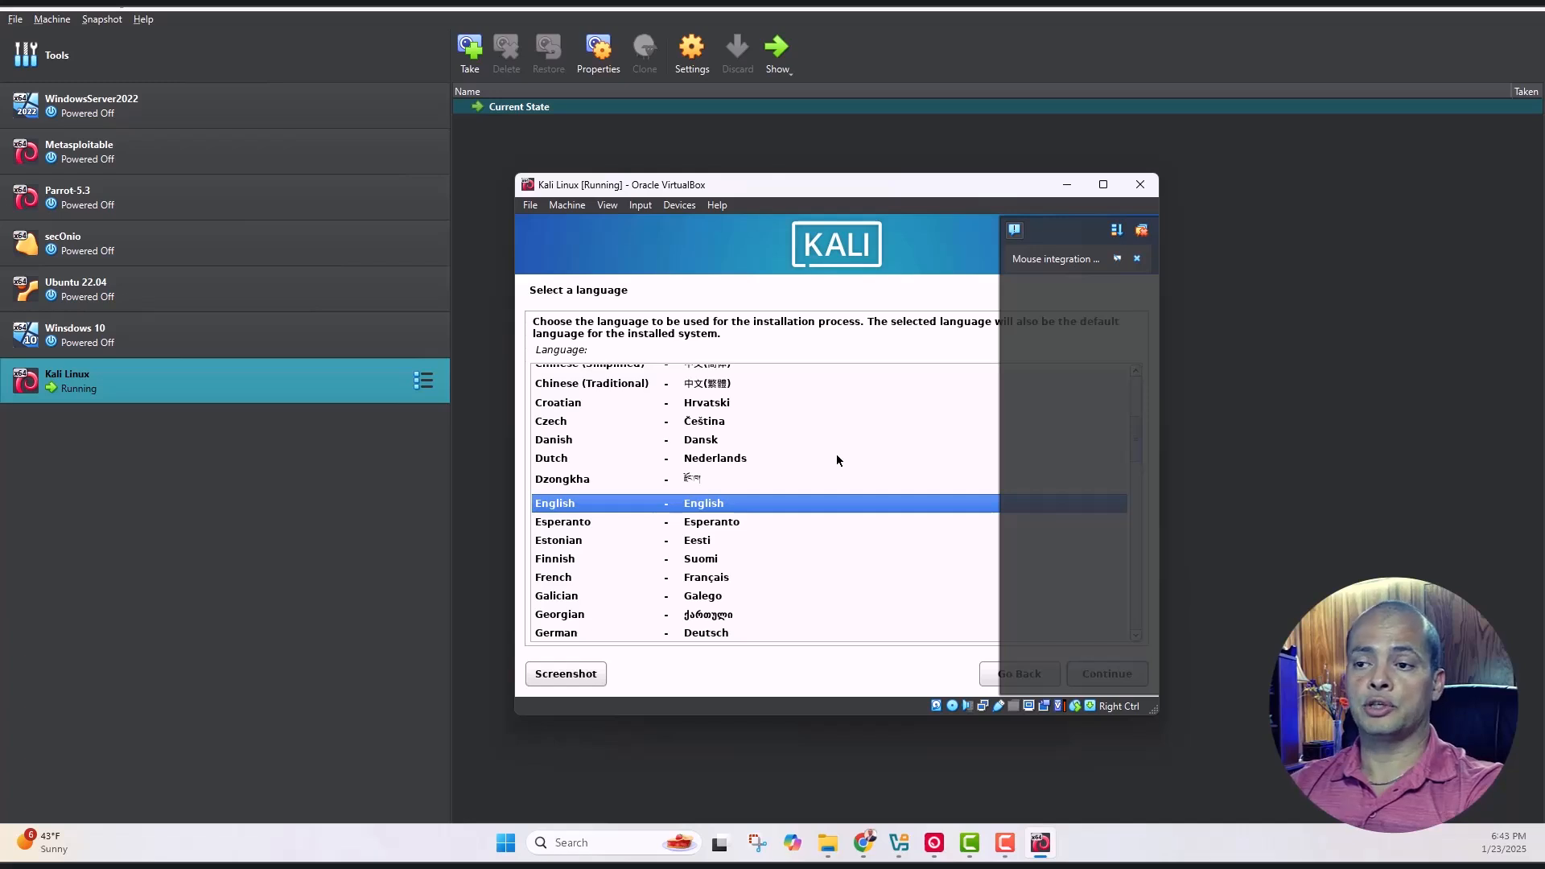
pyautogui.press('Return')
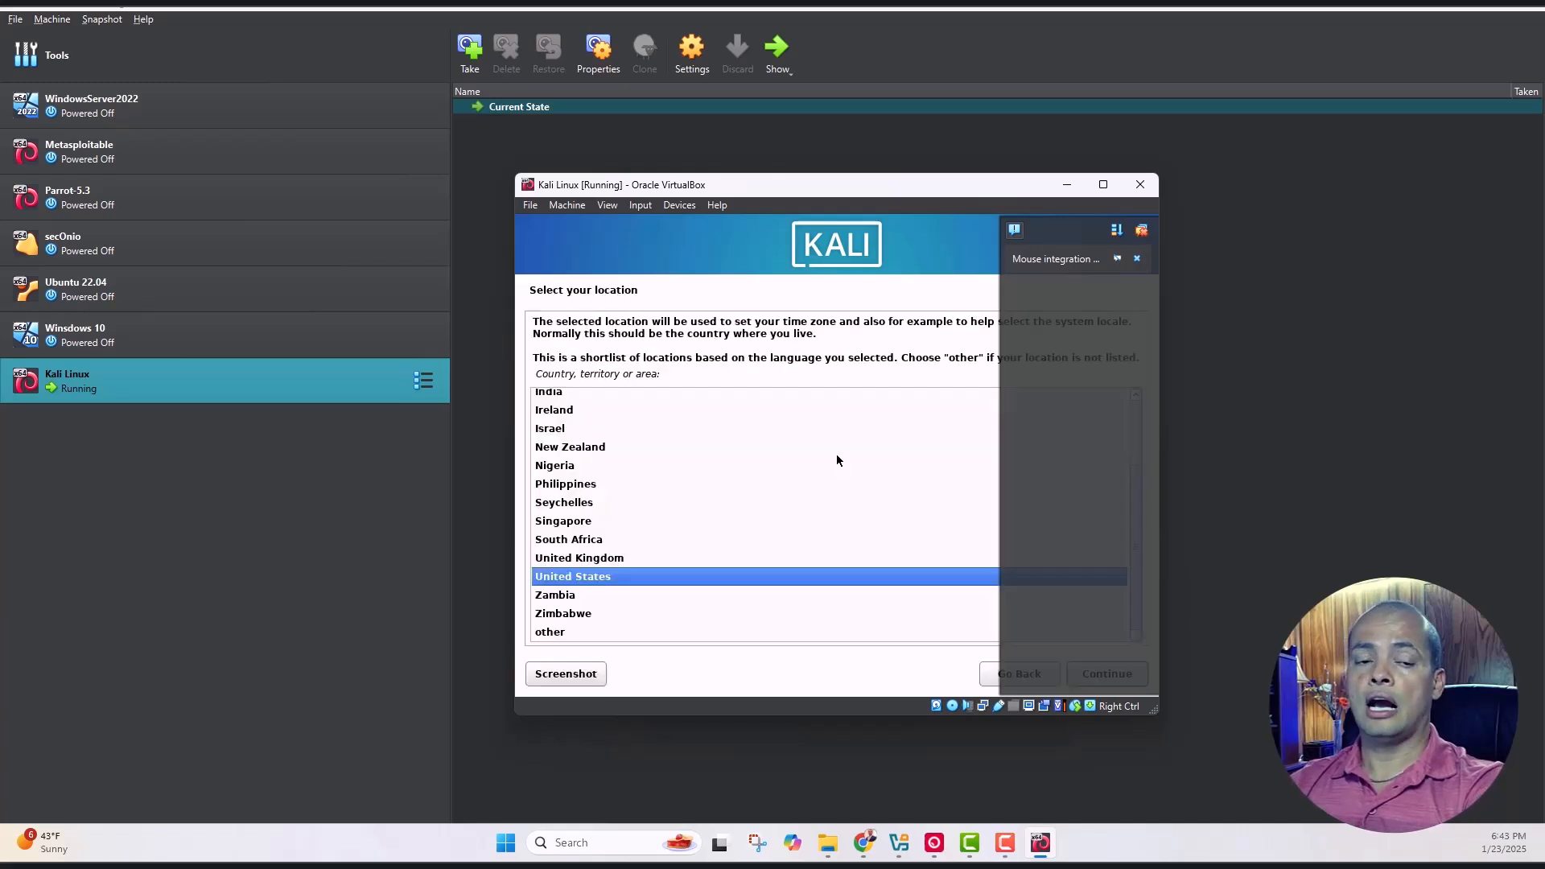
pyautogui.press('Return')
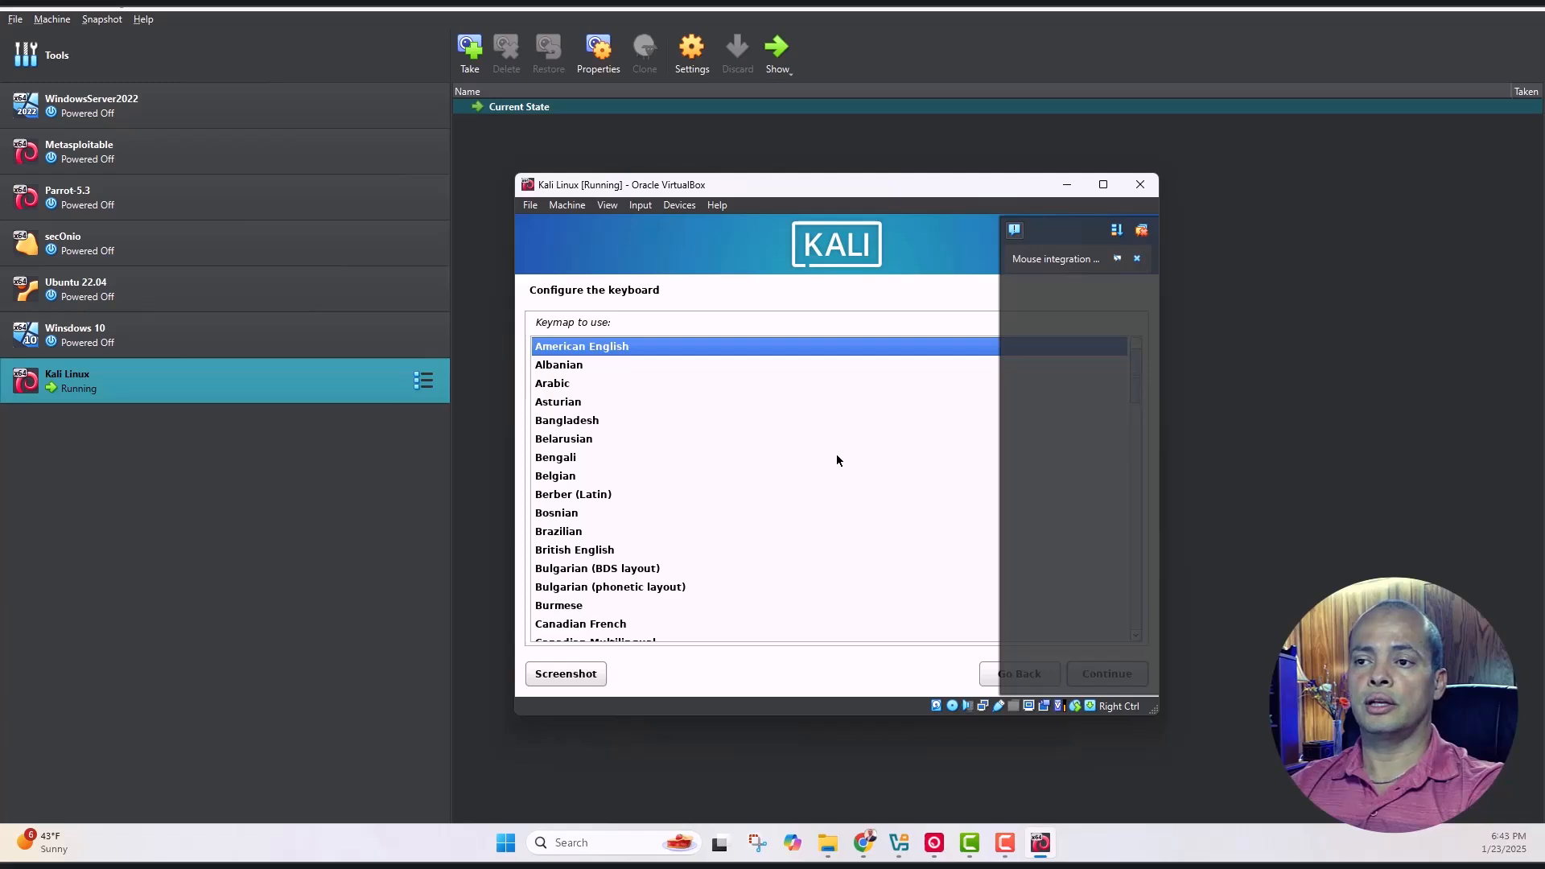
pyautogui.press('Return')
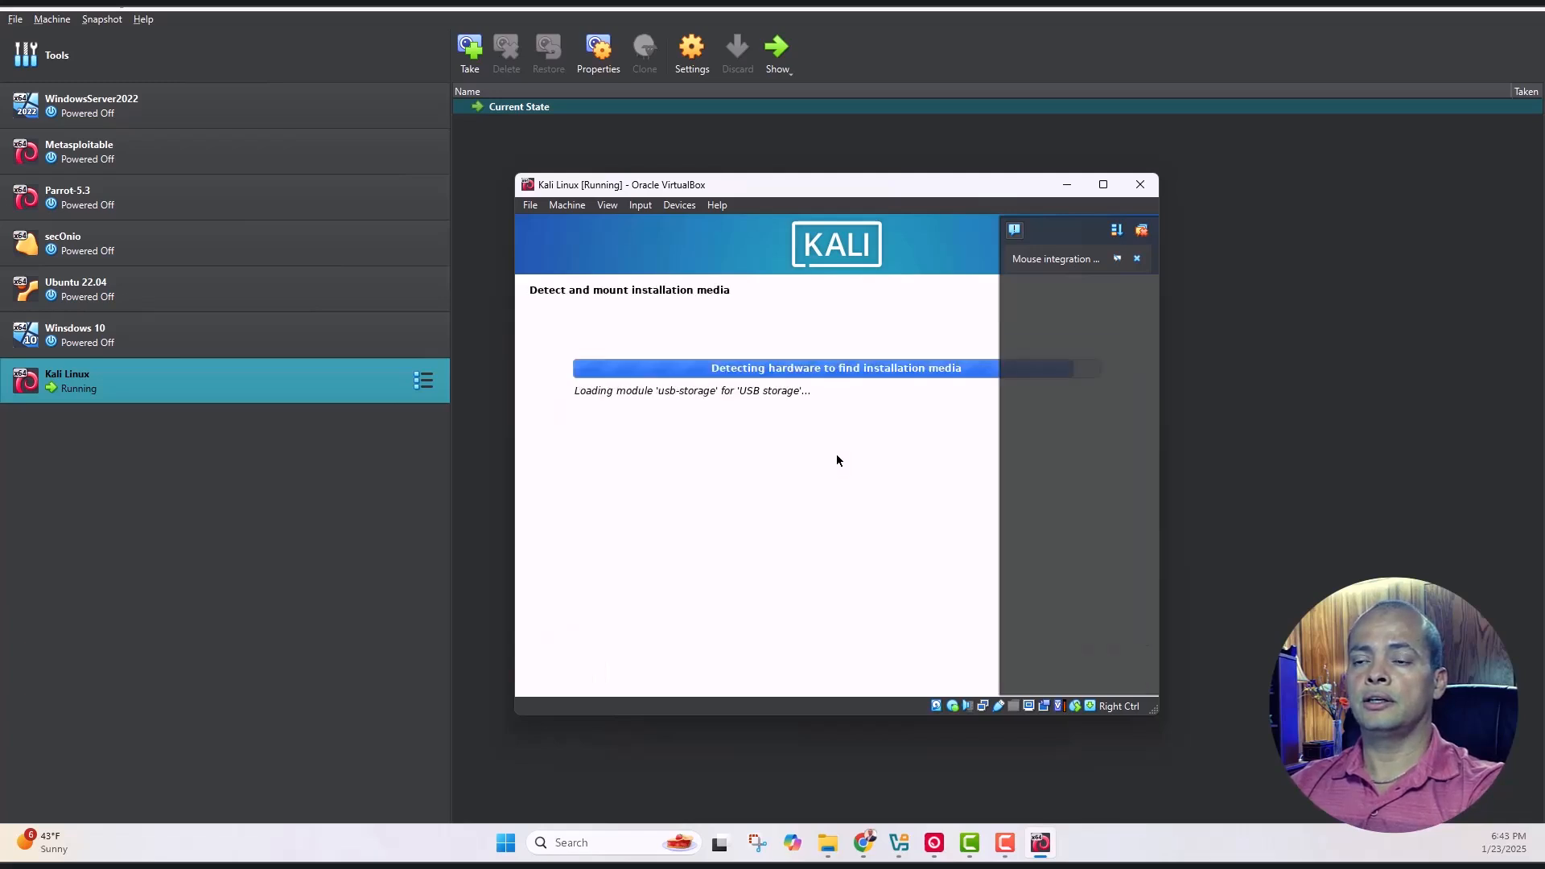
pyautogui.click(1137, 259)
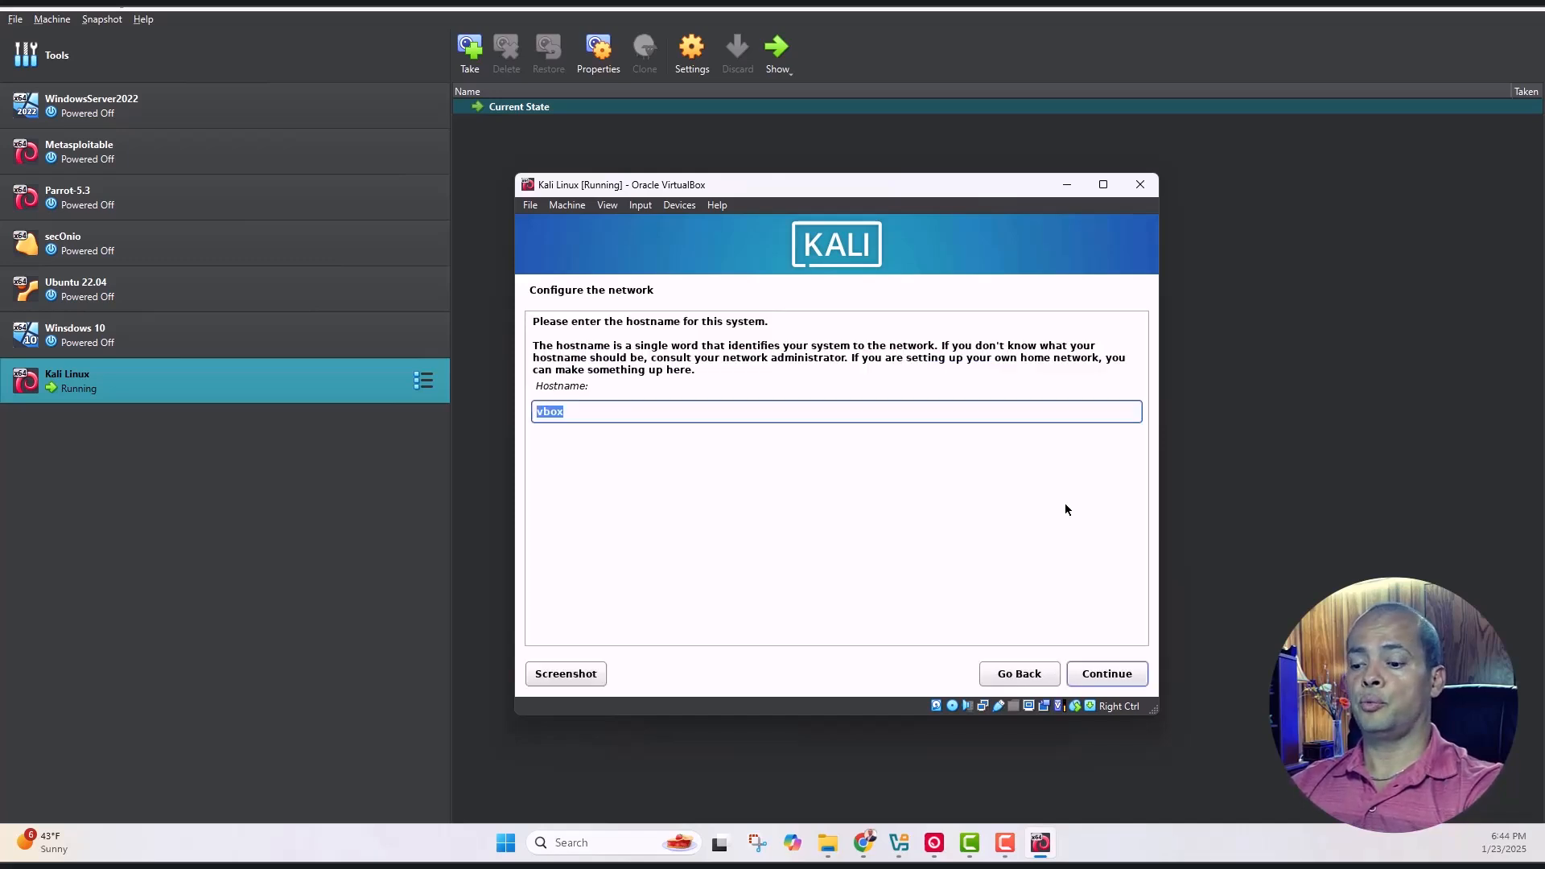
# Set the hostname to 'kali' and leave the domain name blank
pyautogui.write('Kal')
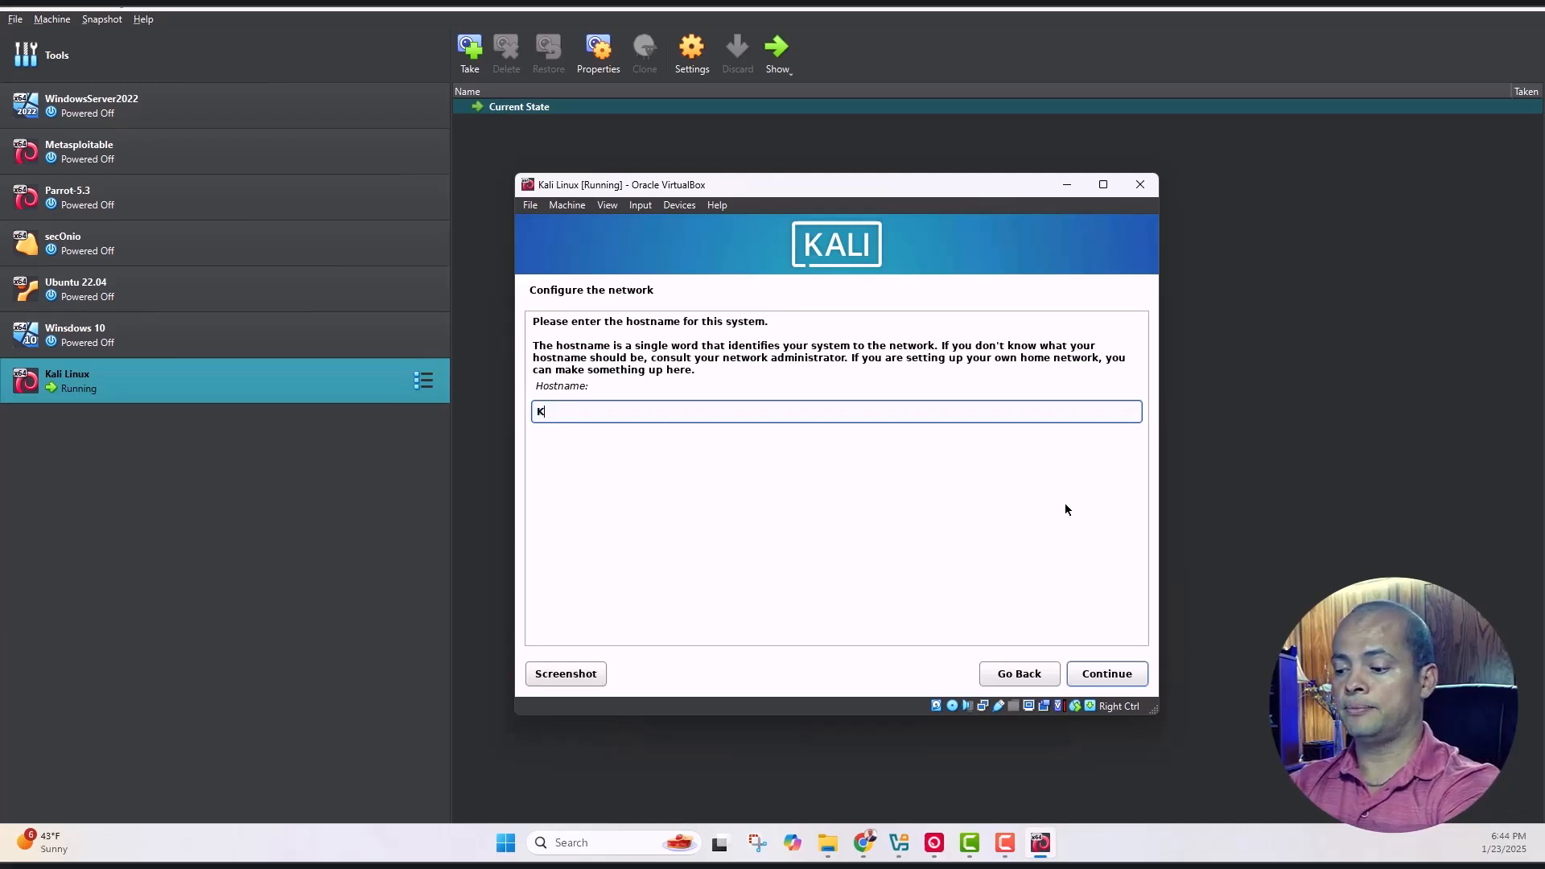
pyautogui.press('BackSpace')
pyautogui.press('BackSpace')
pyautogui.press('BackSpace')
pyautogui.press('BackSpace')
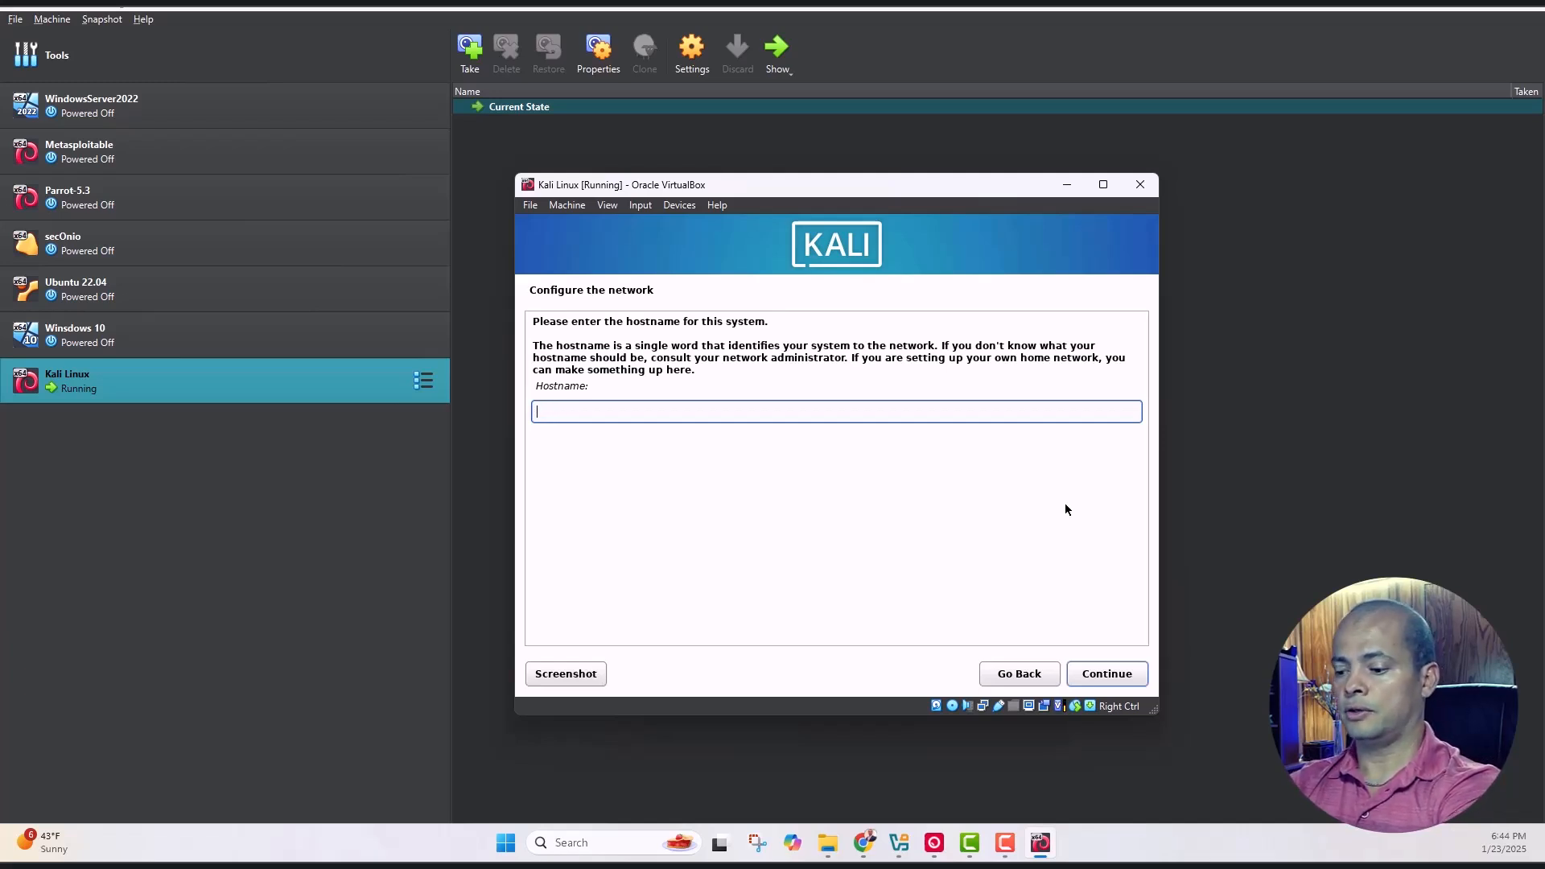
pyautogui.write('kasl')
pyautogui.press('BackSpace')
pyautogui.press('BackSpace')
pyautogui.press('BackSpace')
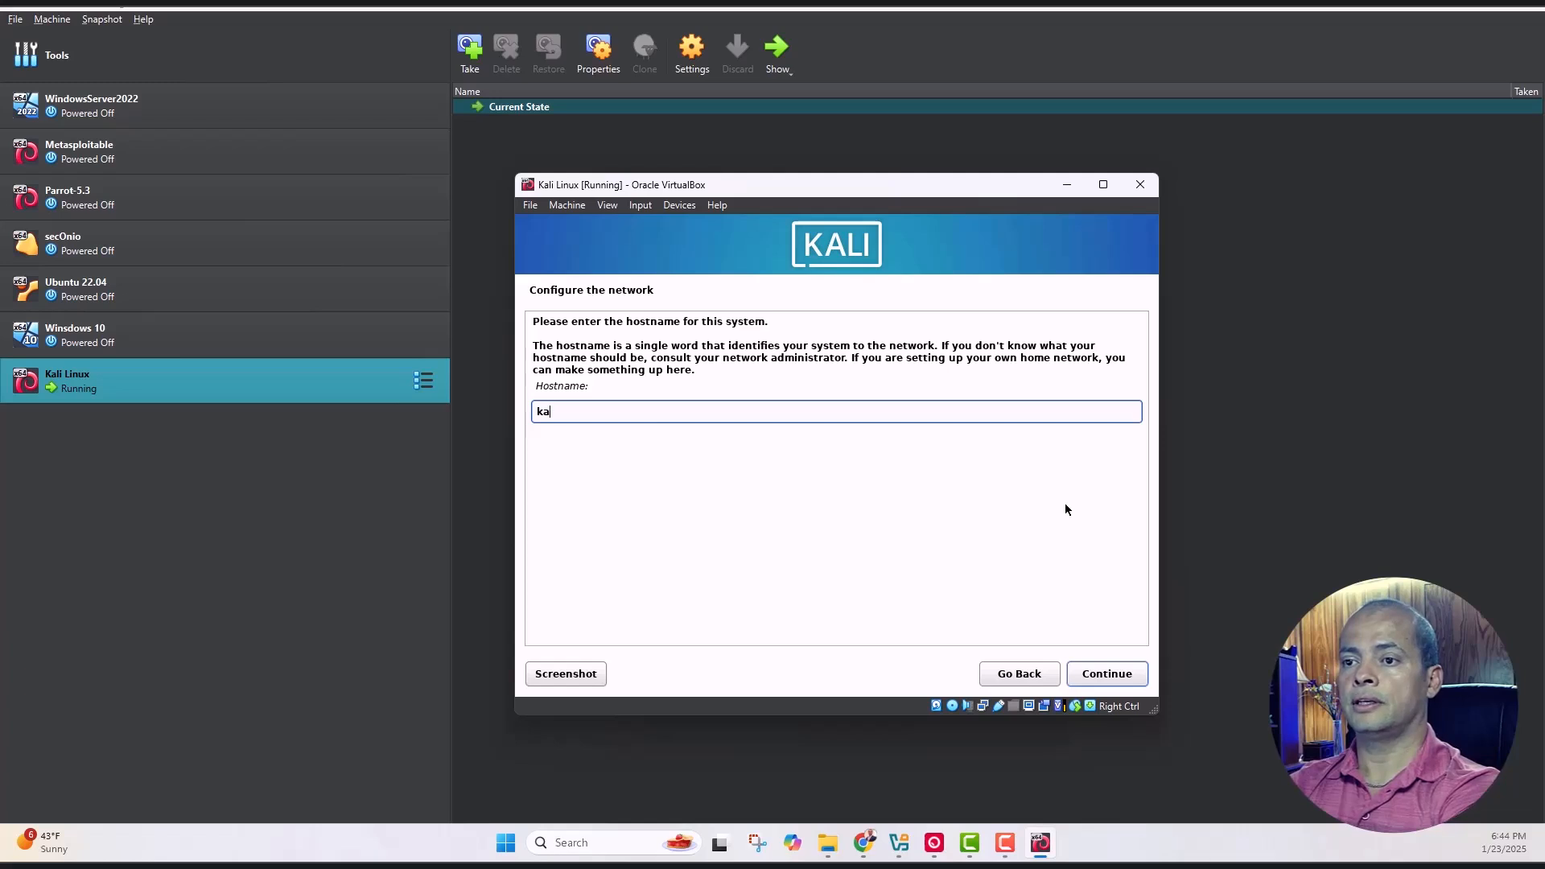
pyautogui.write('li')
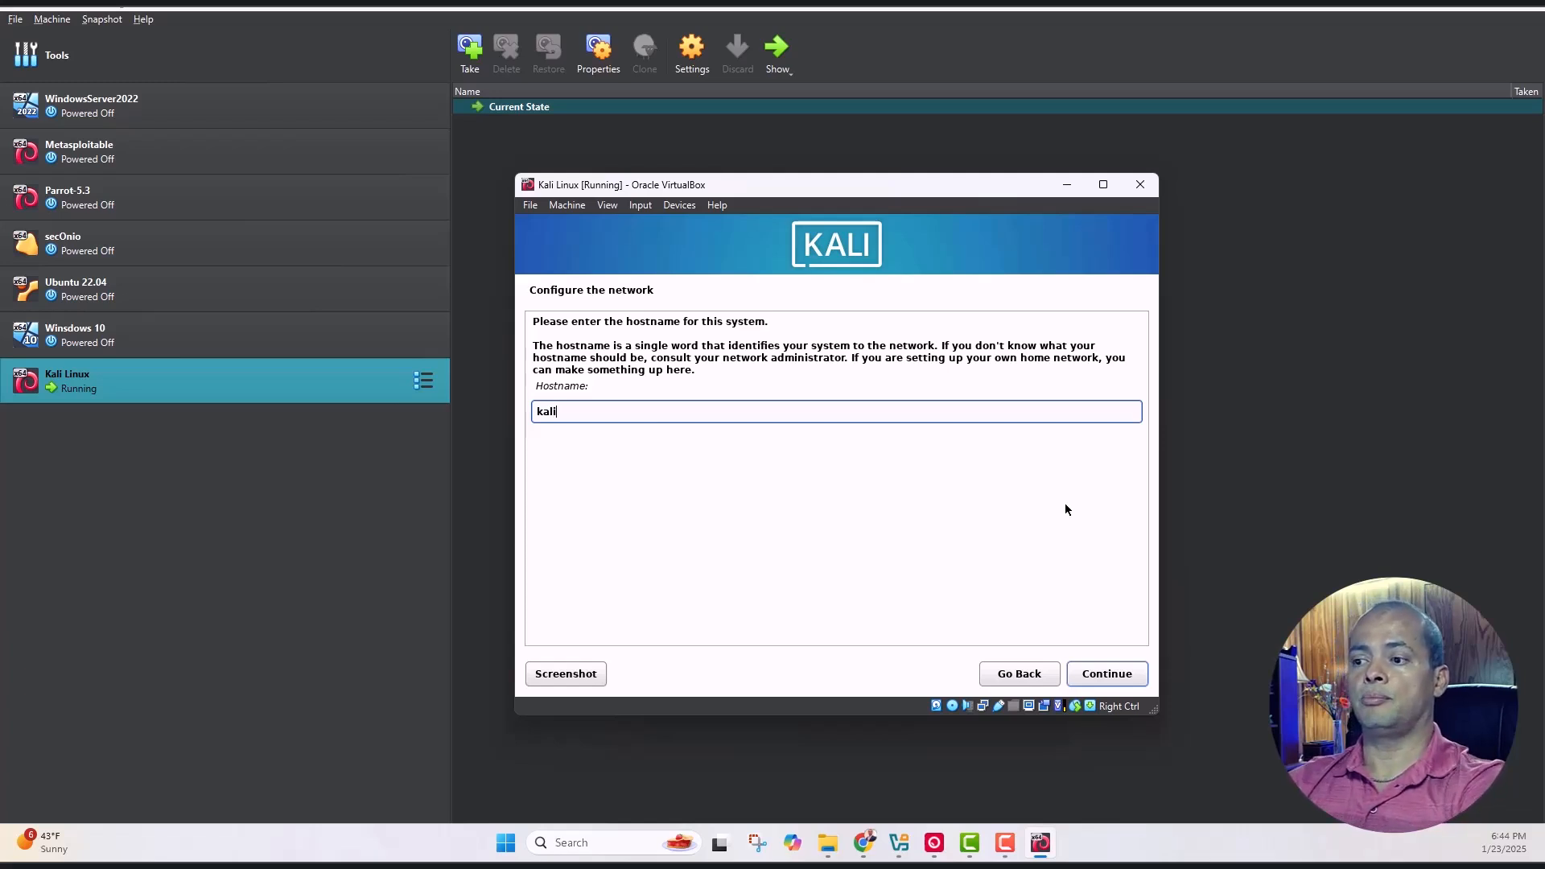
pyautogui.press('Return')
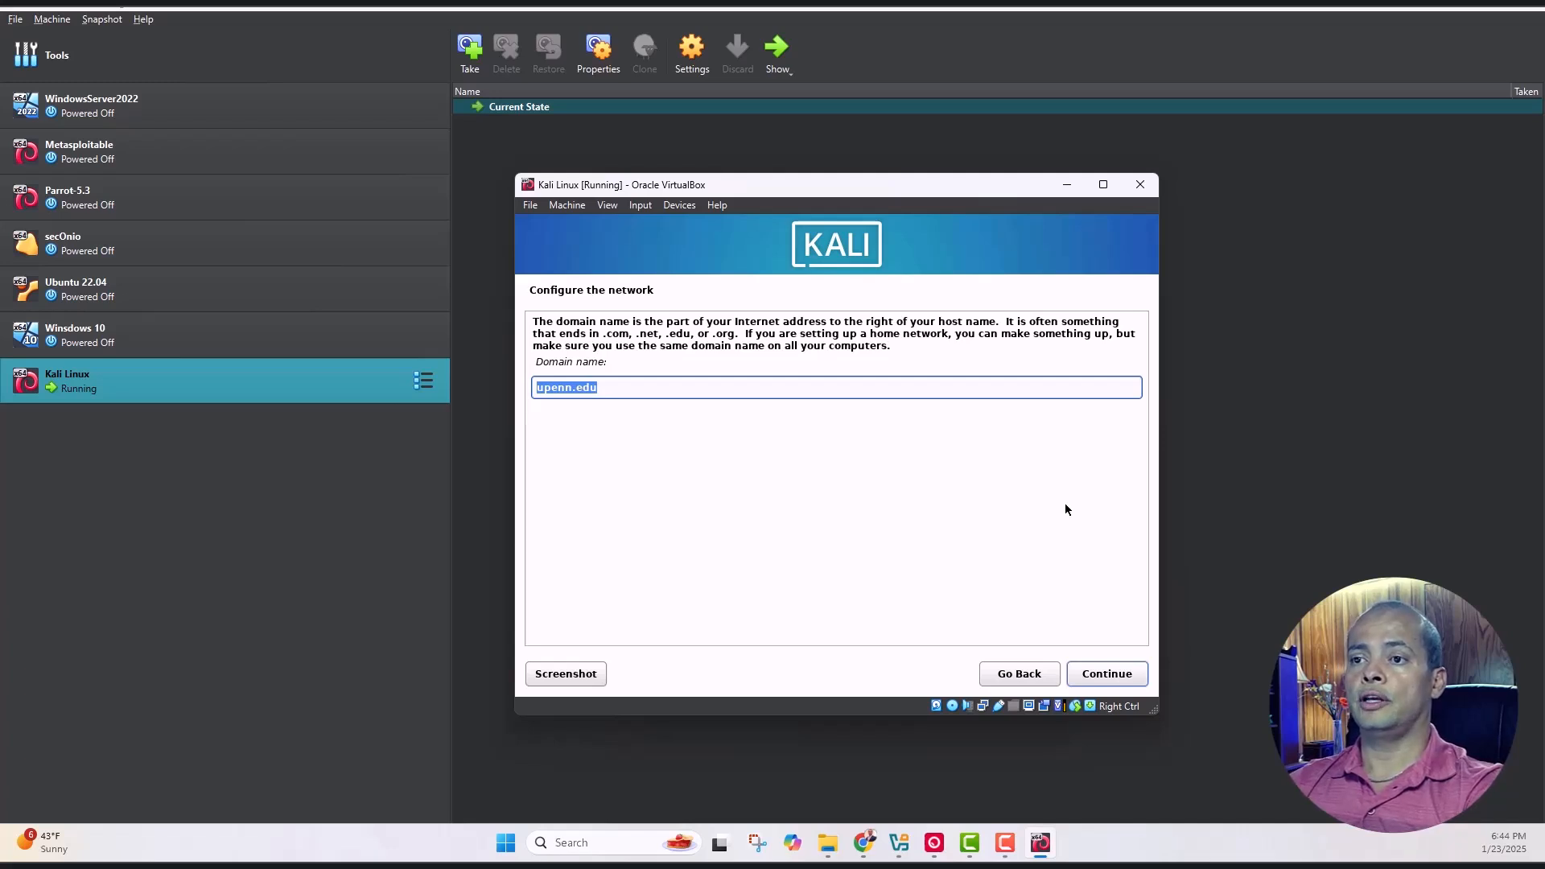
pyautogui.press('BackSpace')
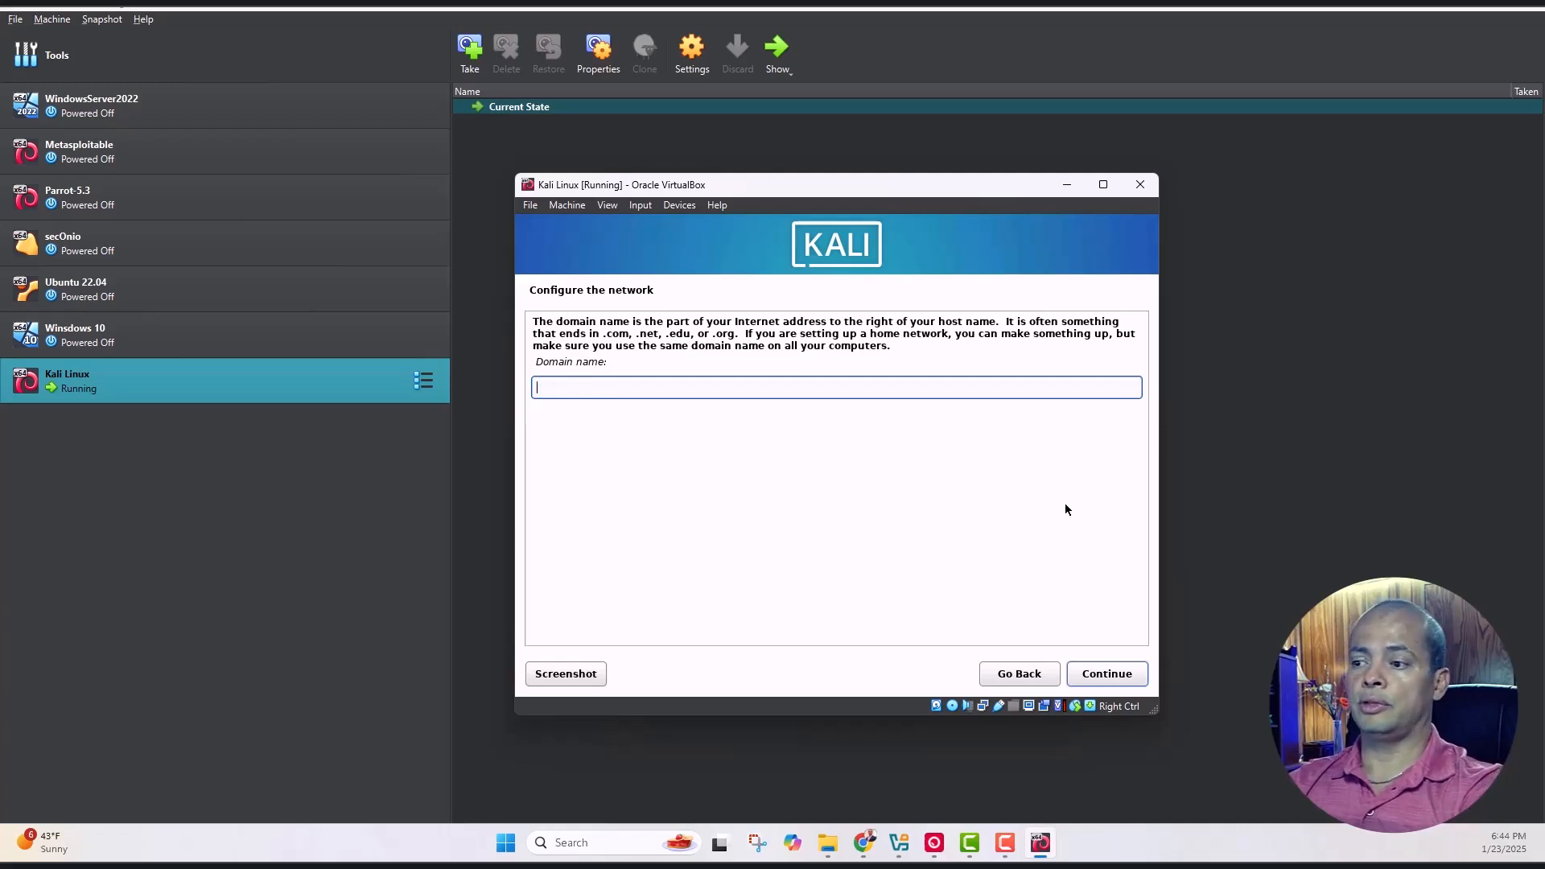
pyautogui.click(1112, 679)
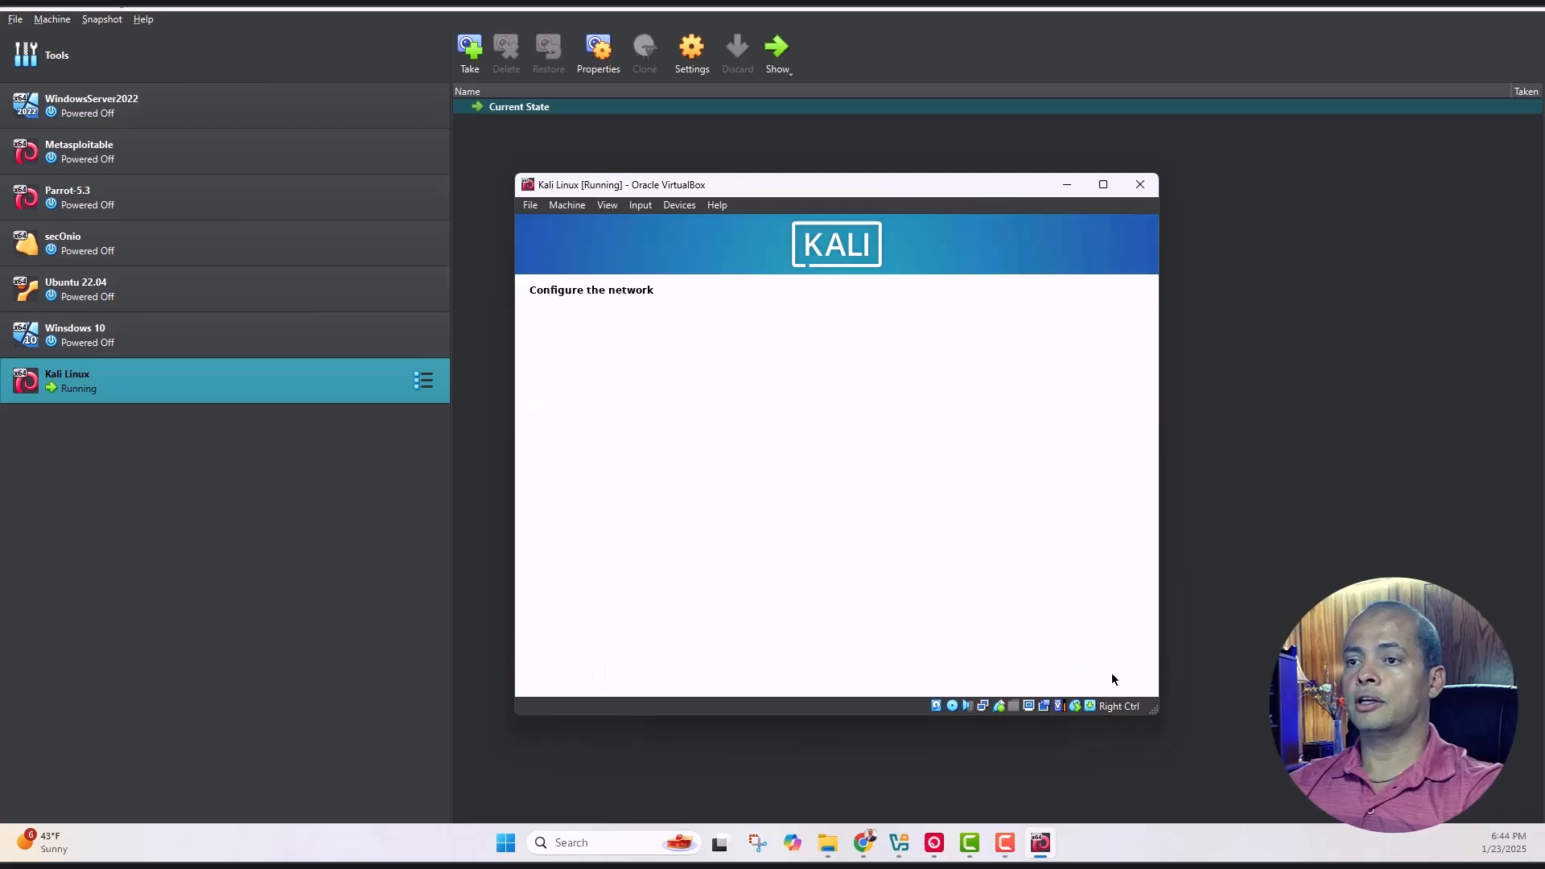
# Enter and confirm the new user's password, then choose the Central time zone
pyautogui.write('password')
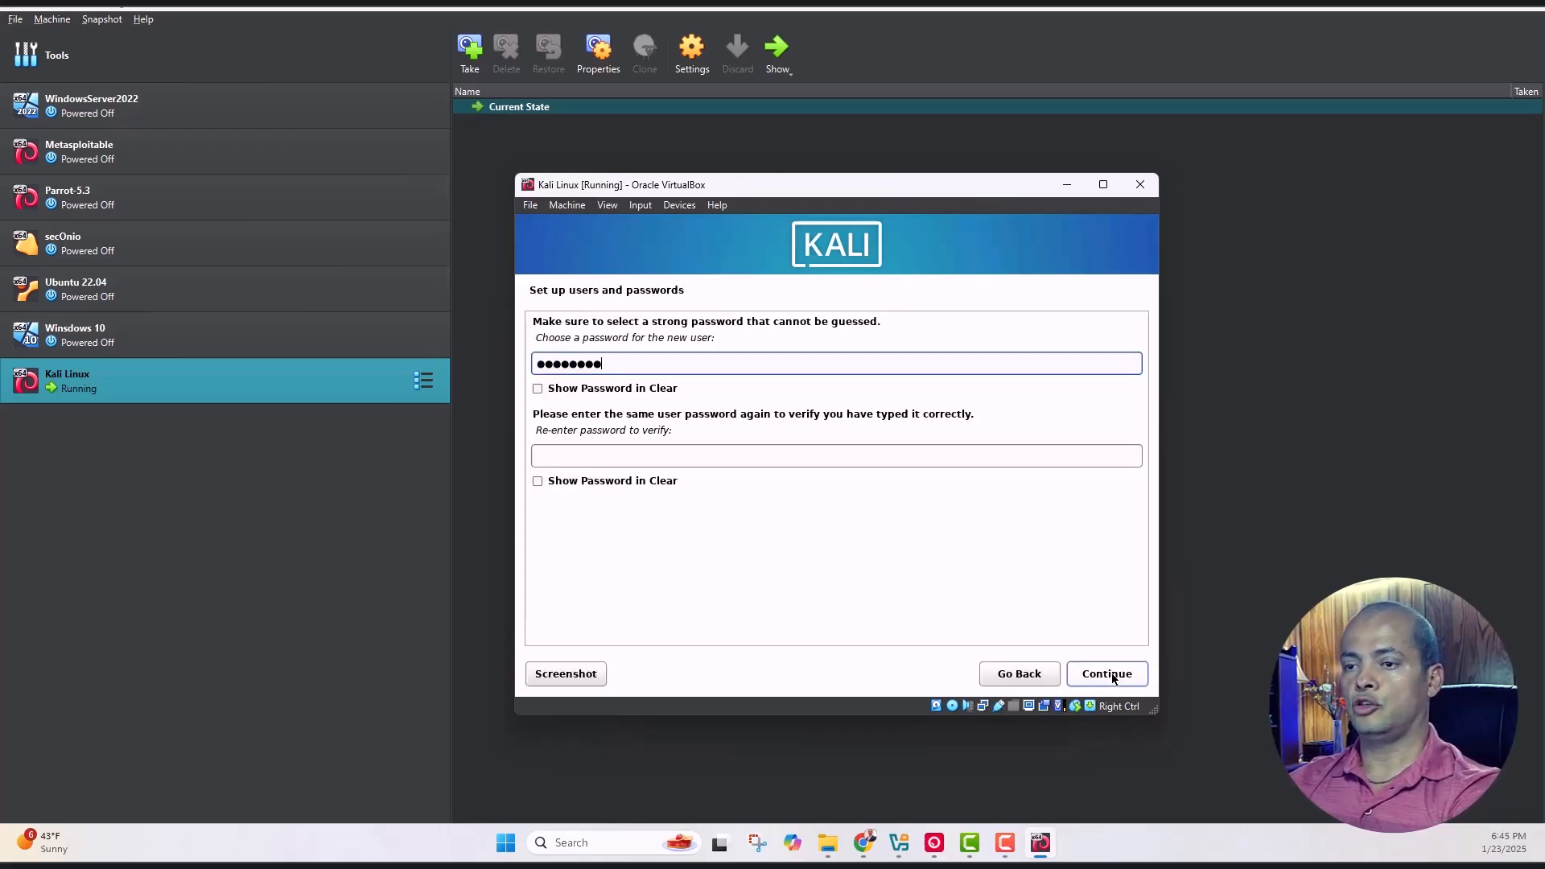
pyautogui.press('Tab')
pyautogui.press('Tab')
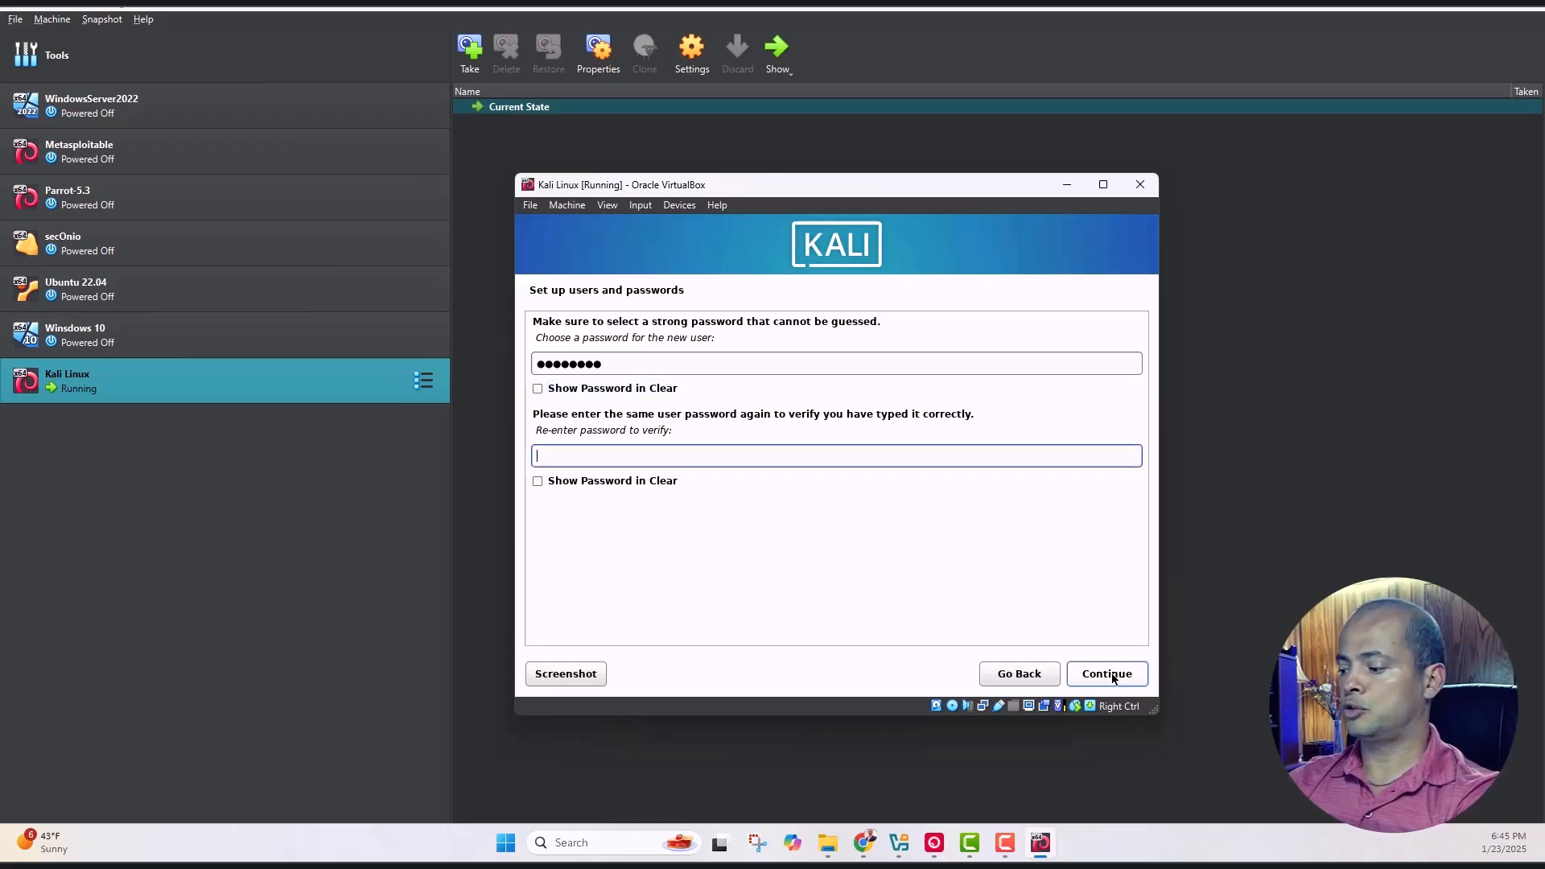
pyautogui.write('password')
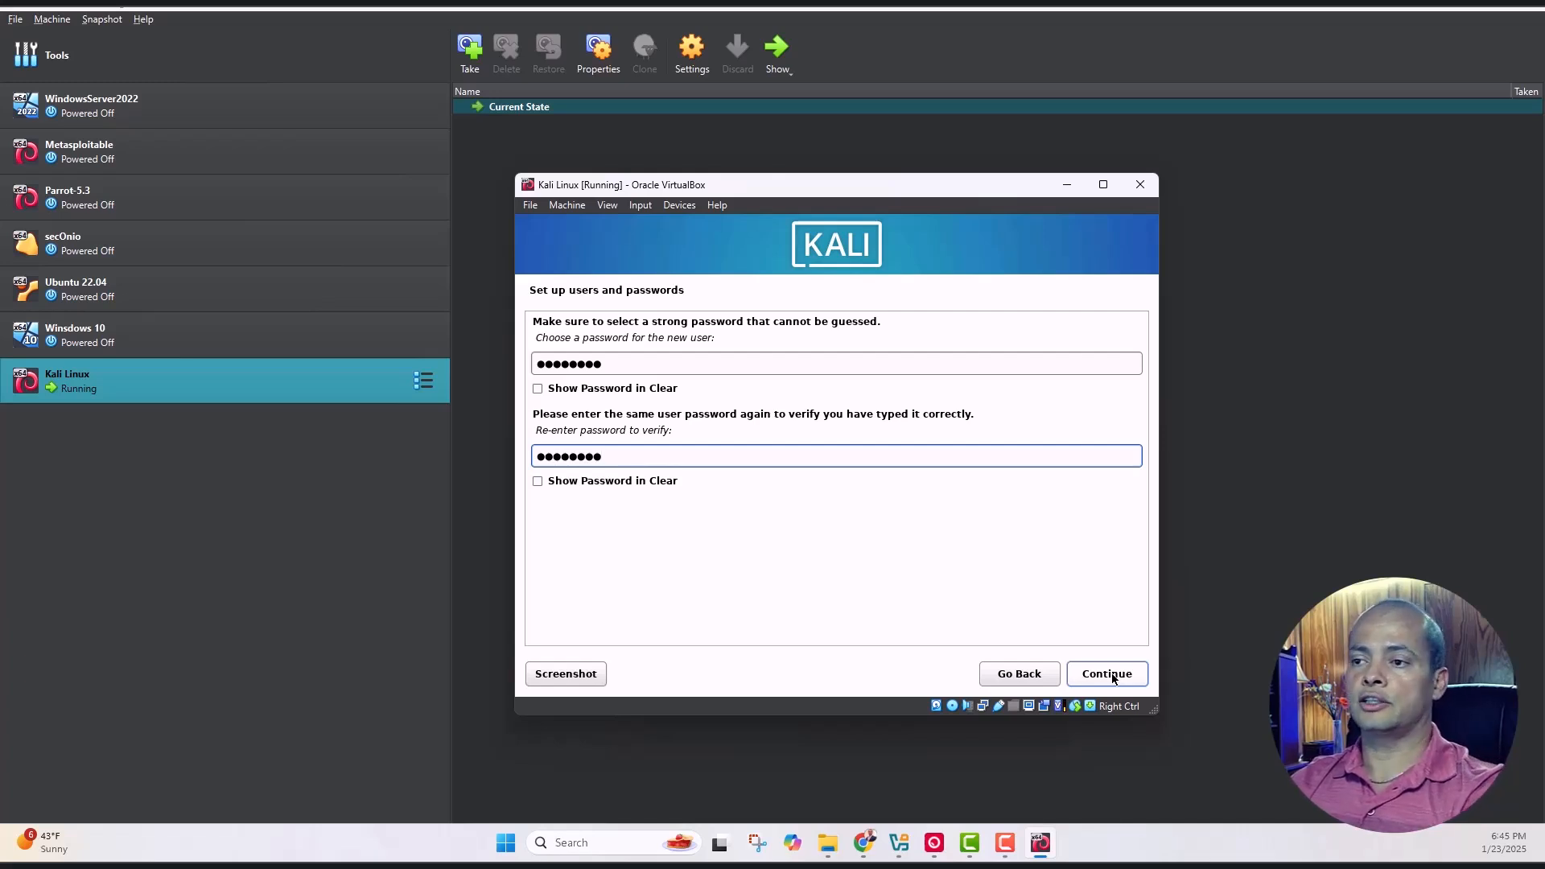
pyautogui.click(1112, 678)
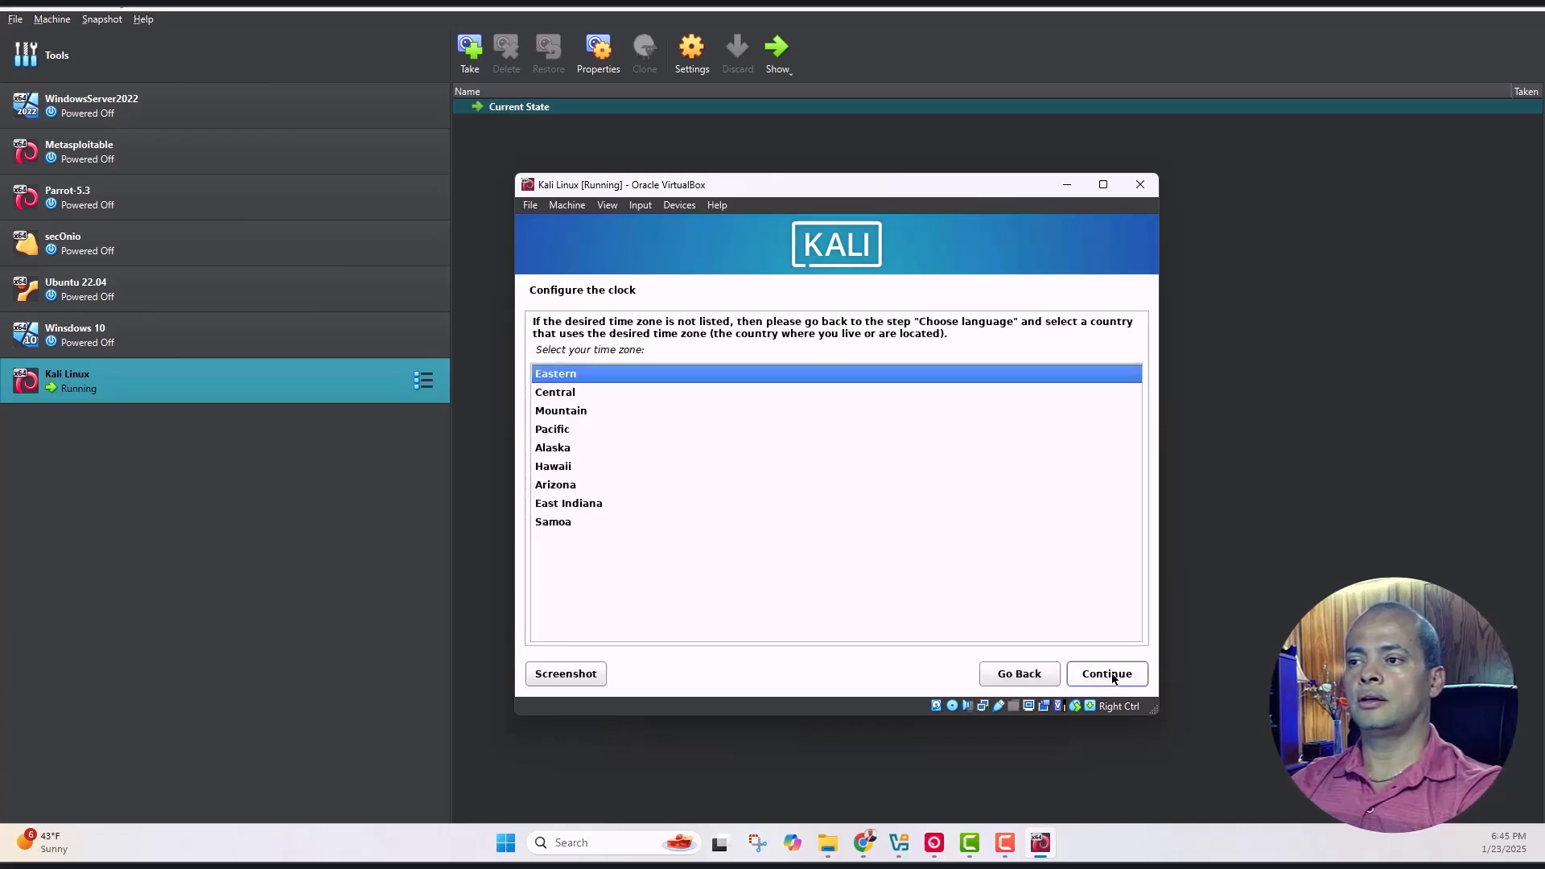
pyautogui.press('Down')
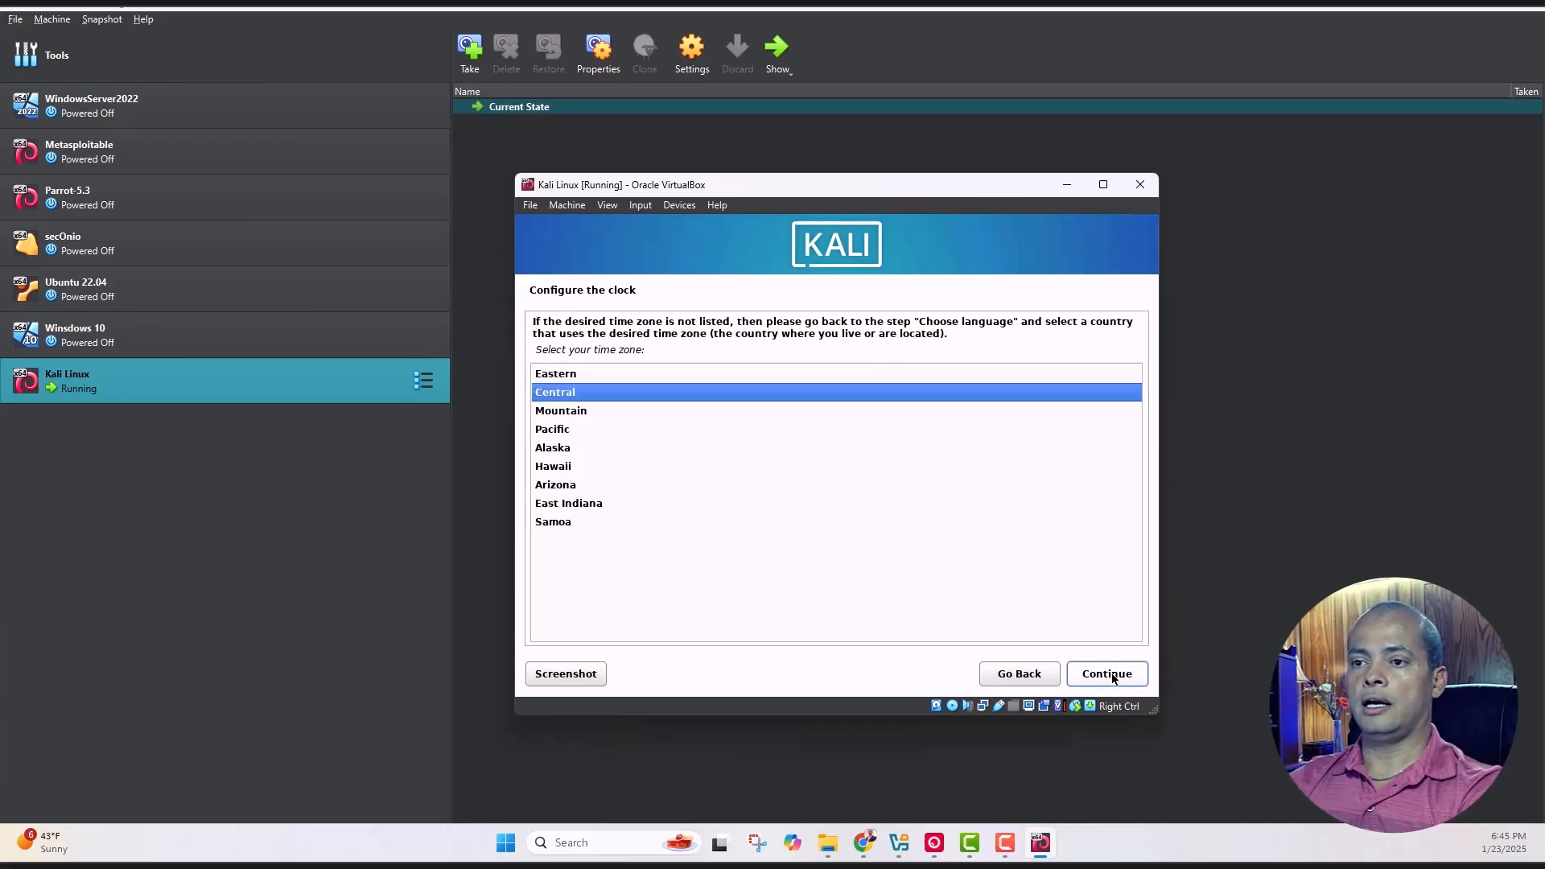
pyautogui.click(1112, 679)
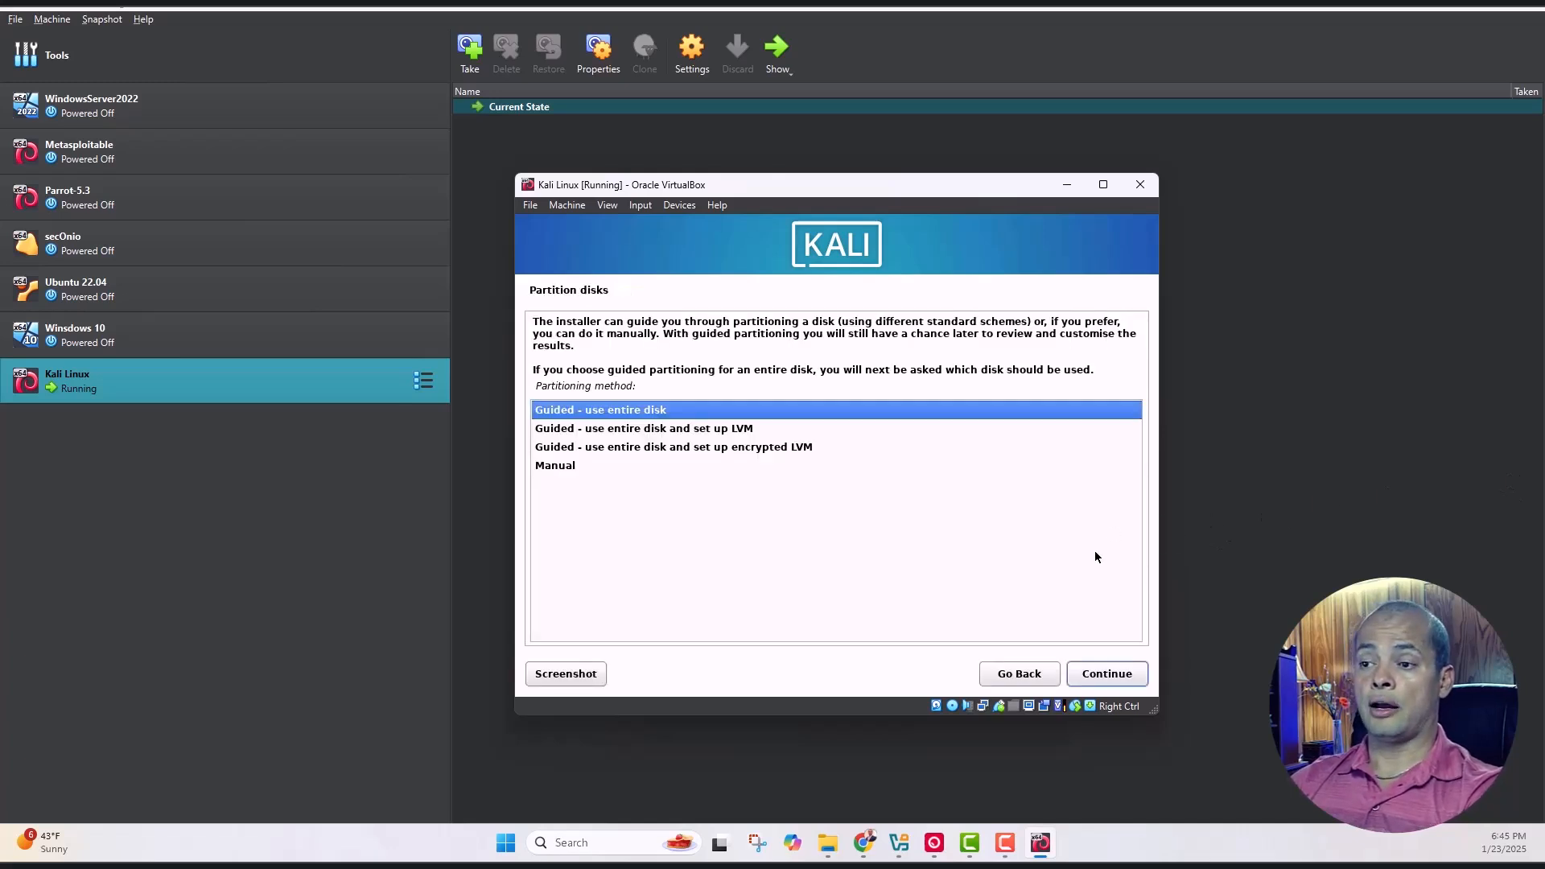
# Guided-partition the entire 21.5 GB disk with all files in one partition, write changes, keep default Xfce software
pyautogui.click(1110, 679)
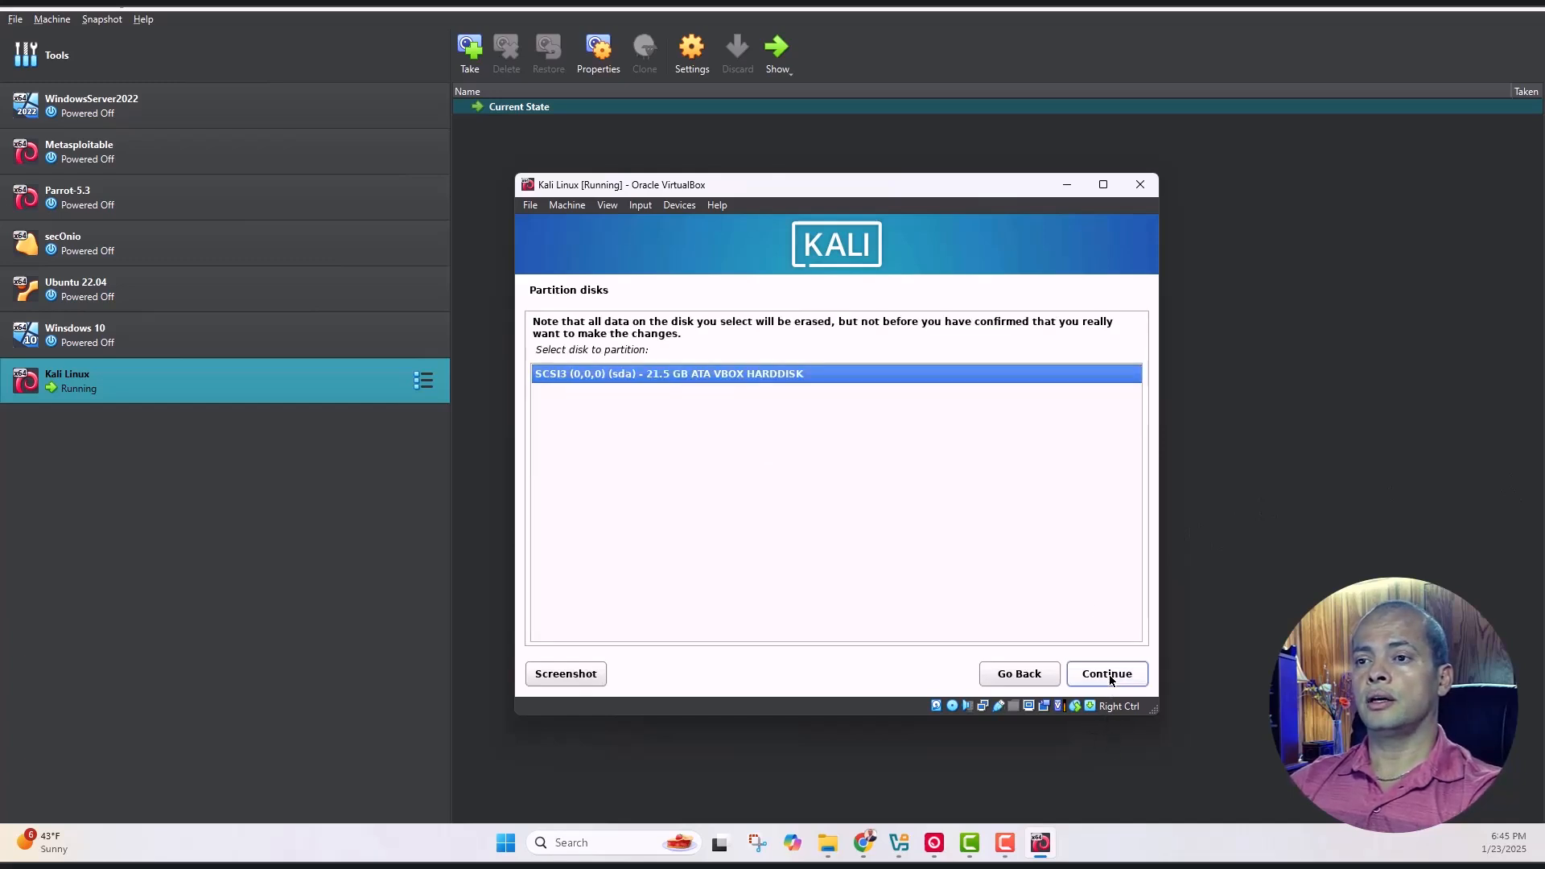
pyautogui.click(1110, 679)
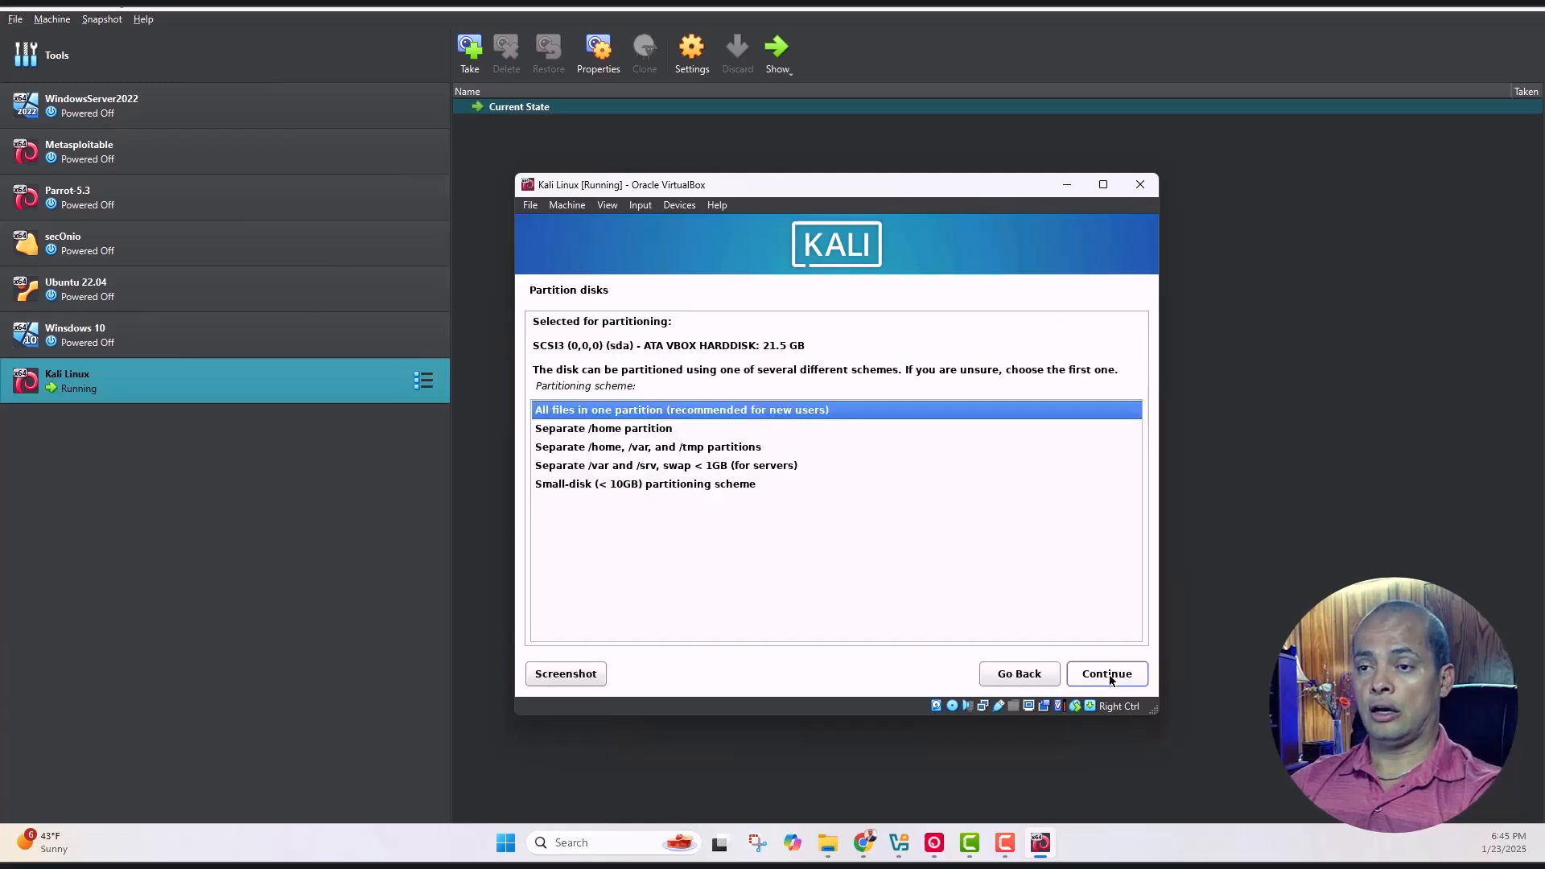
pyautogui.click(1109, 679)
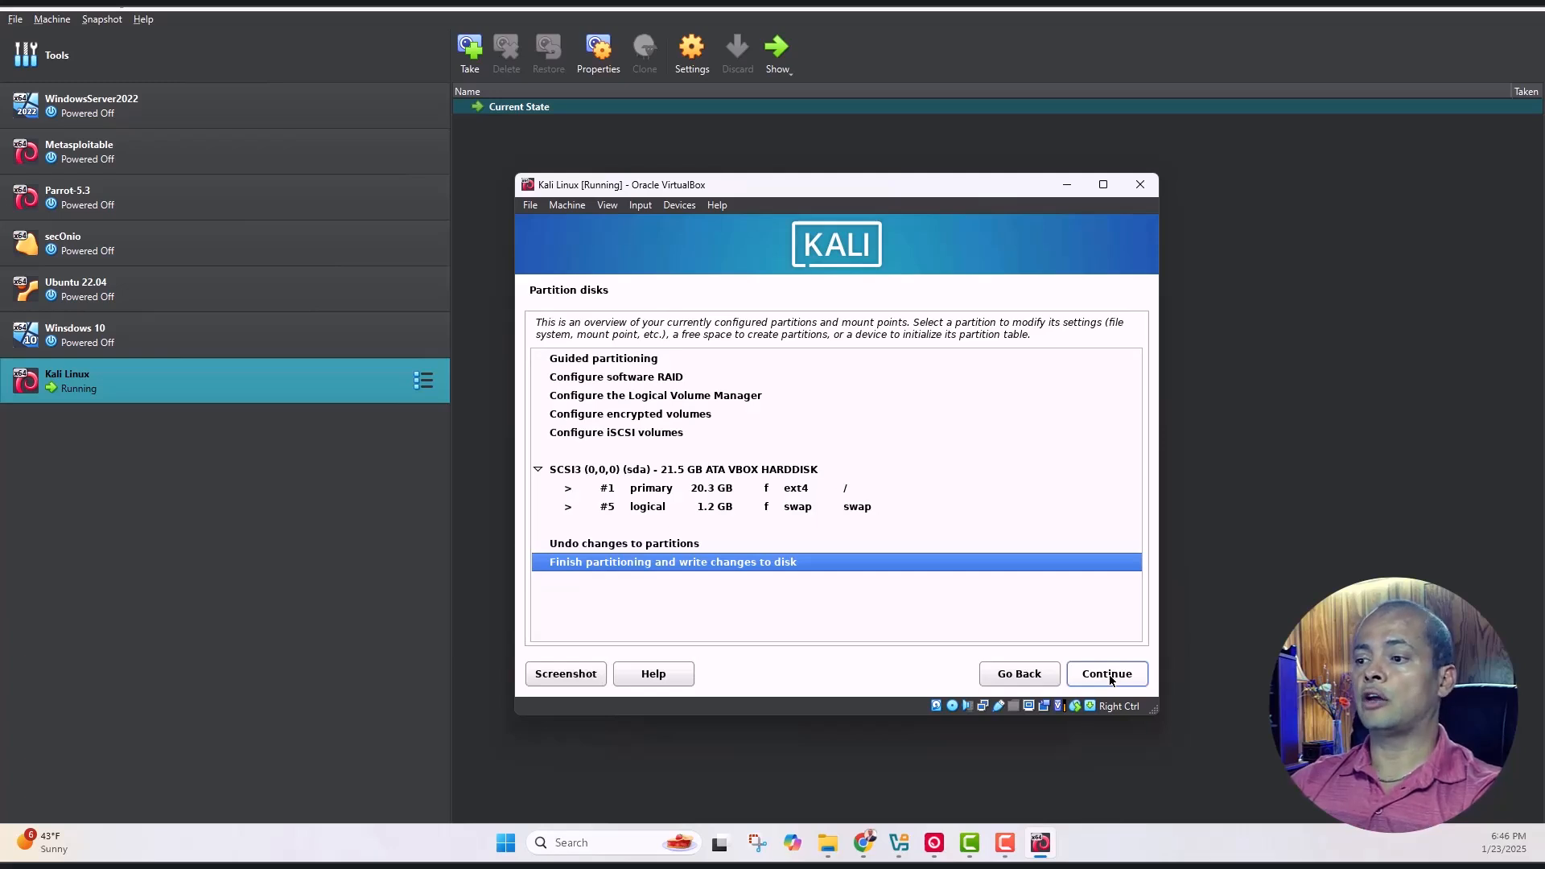
pyautogui.click(1110, 679)
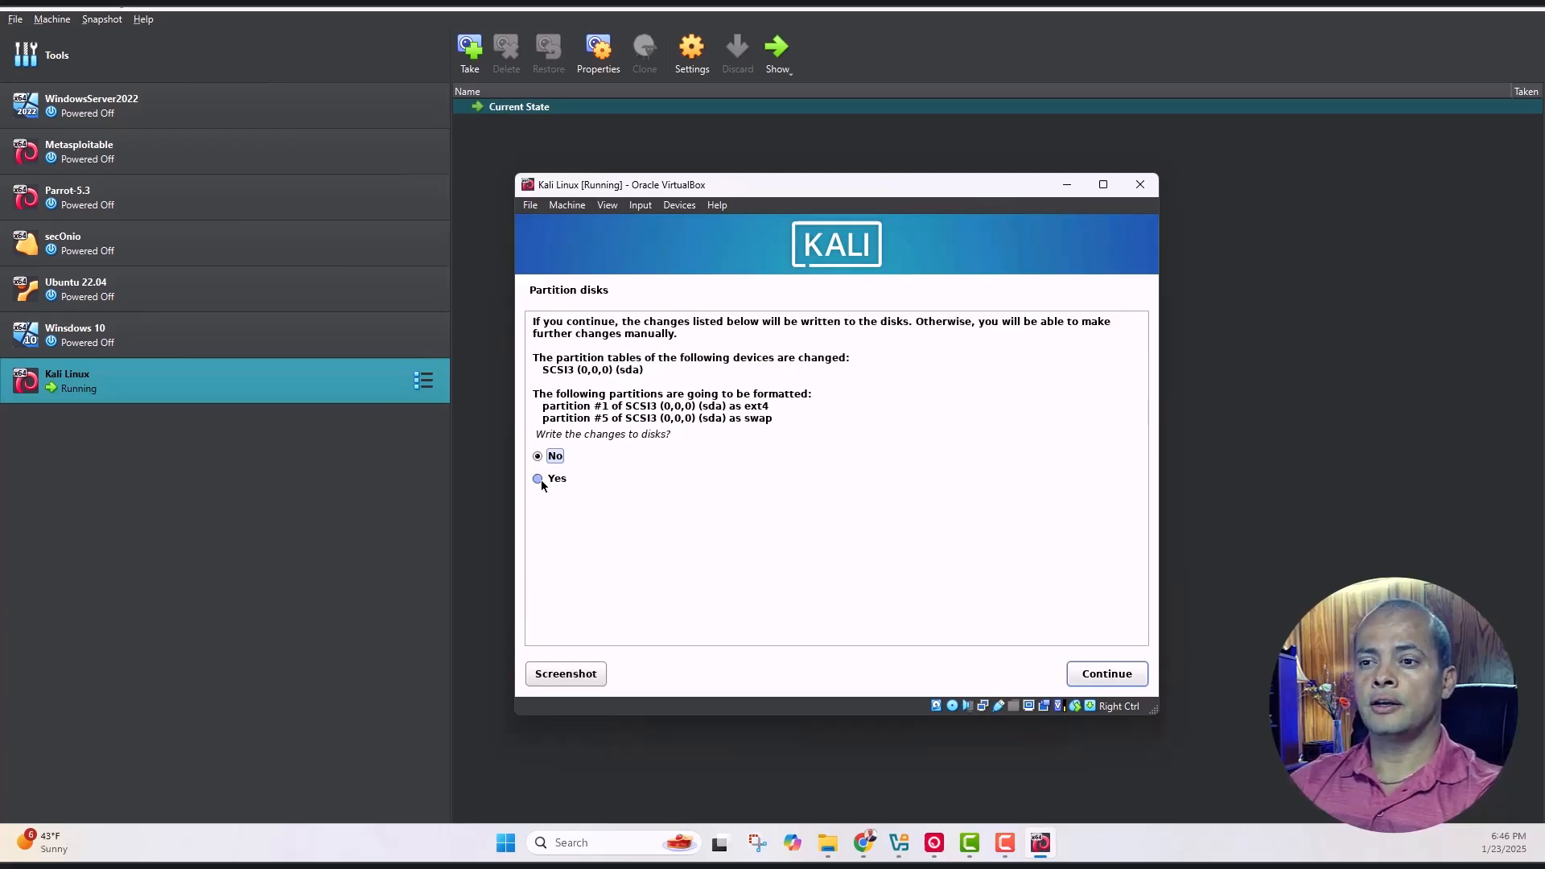
pyautogui.click(1090, 674)
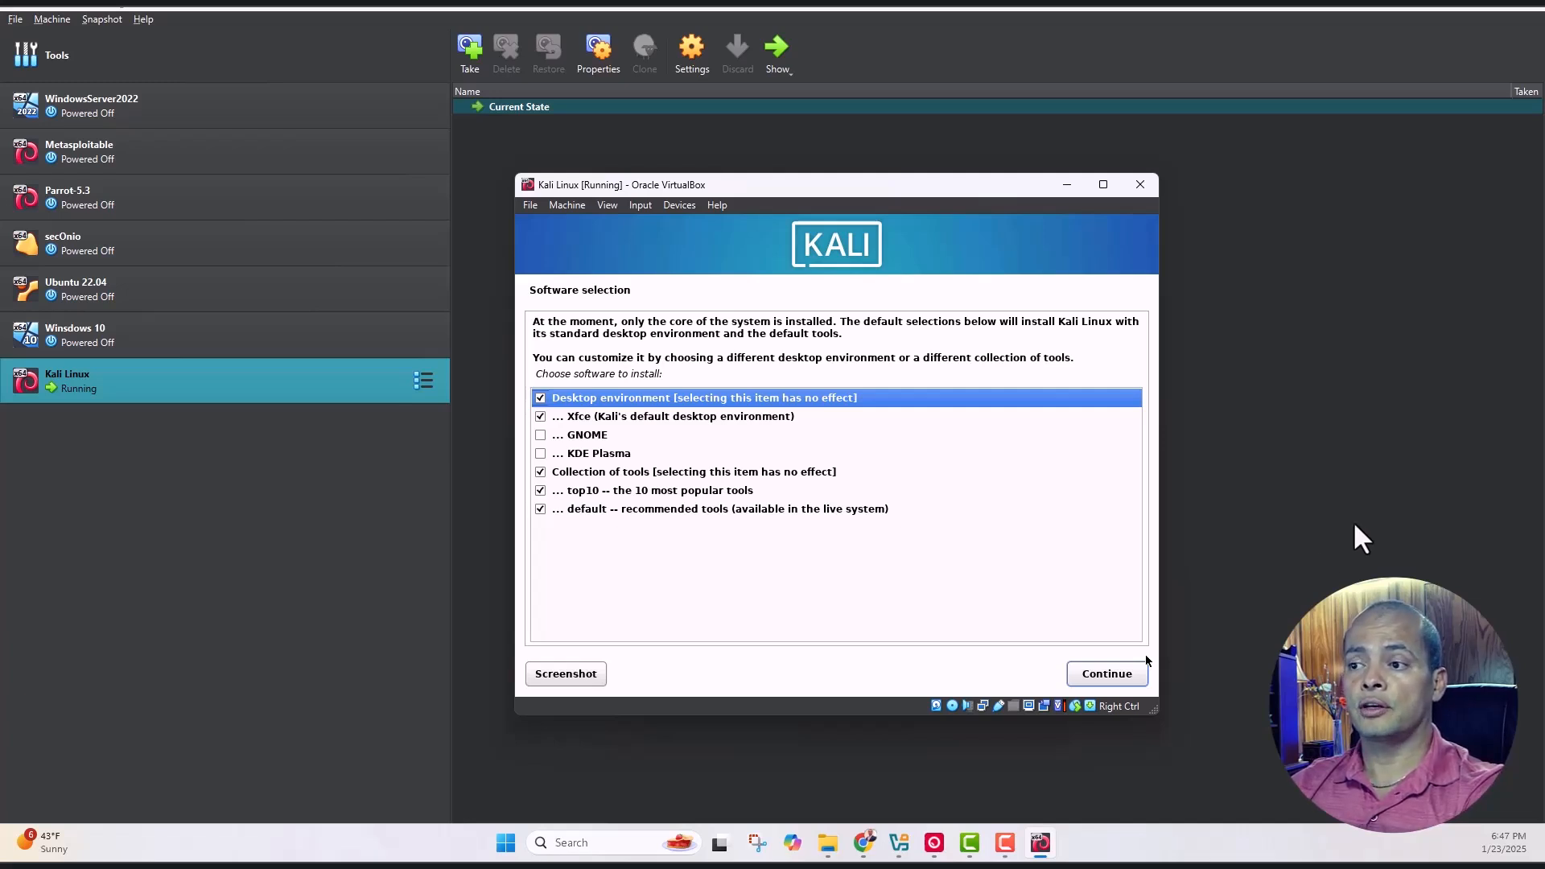
pyautogui.click(1109, 675)
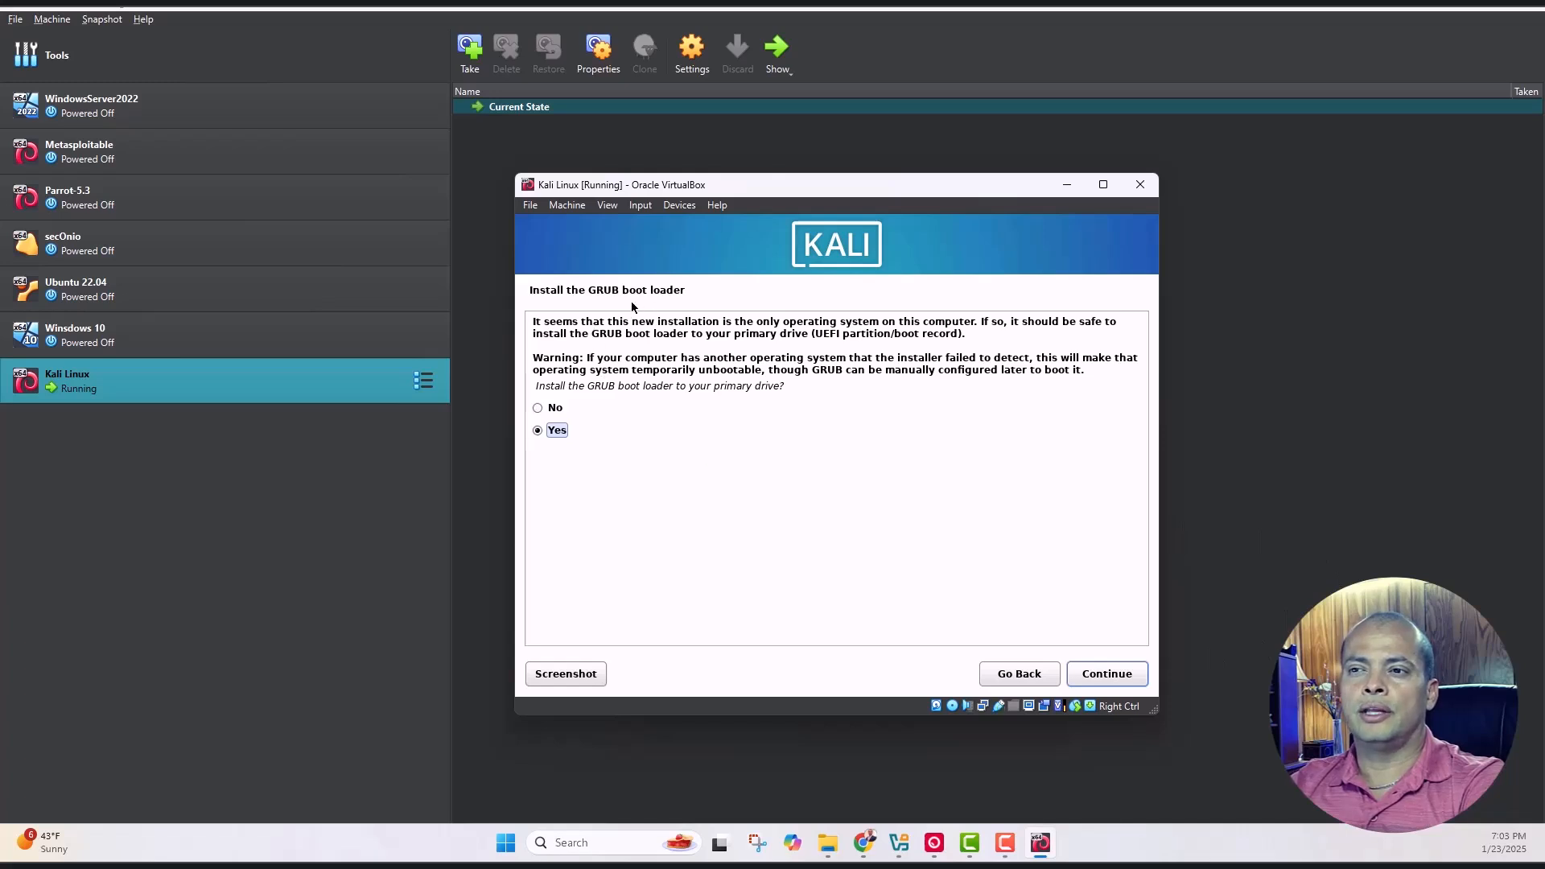
# Install GRUB onto /dev/sda and finish the installation to reboot the VM
pyautogui.click(1115, 680)
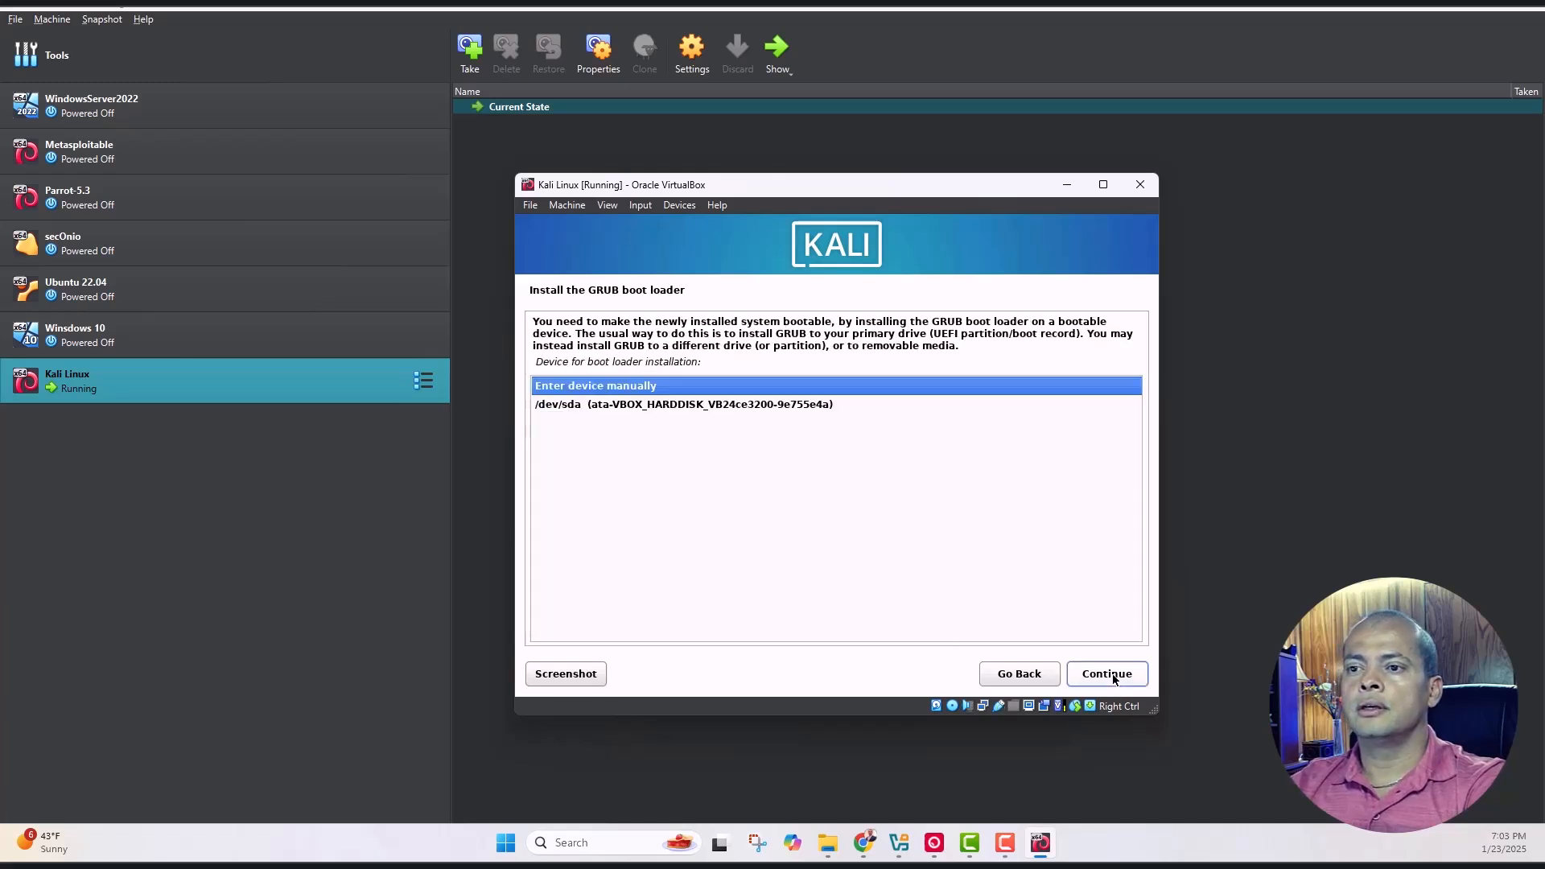
pyautogui.click(771, 411)
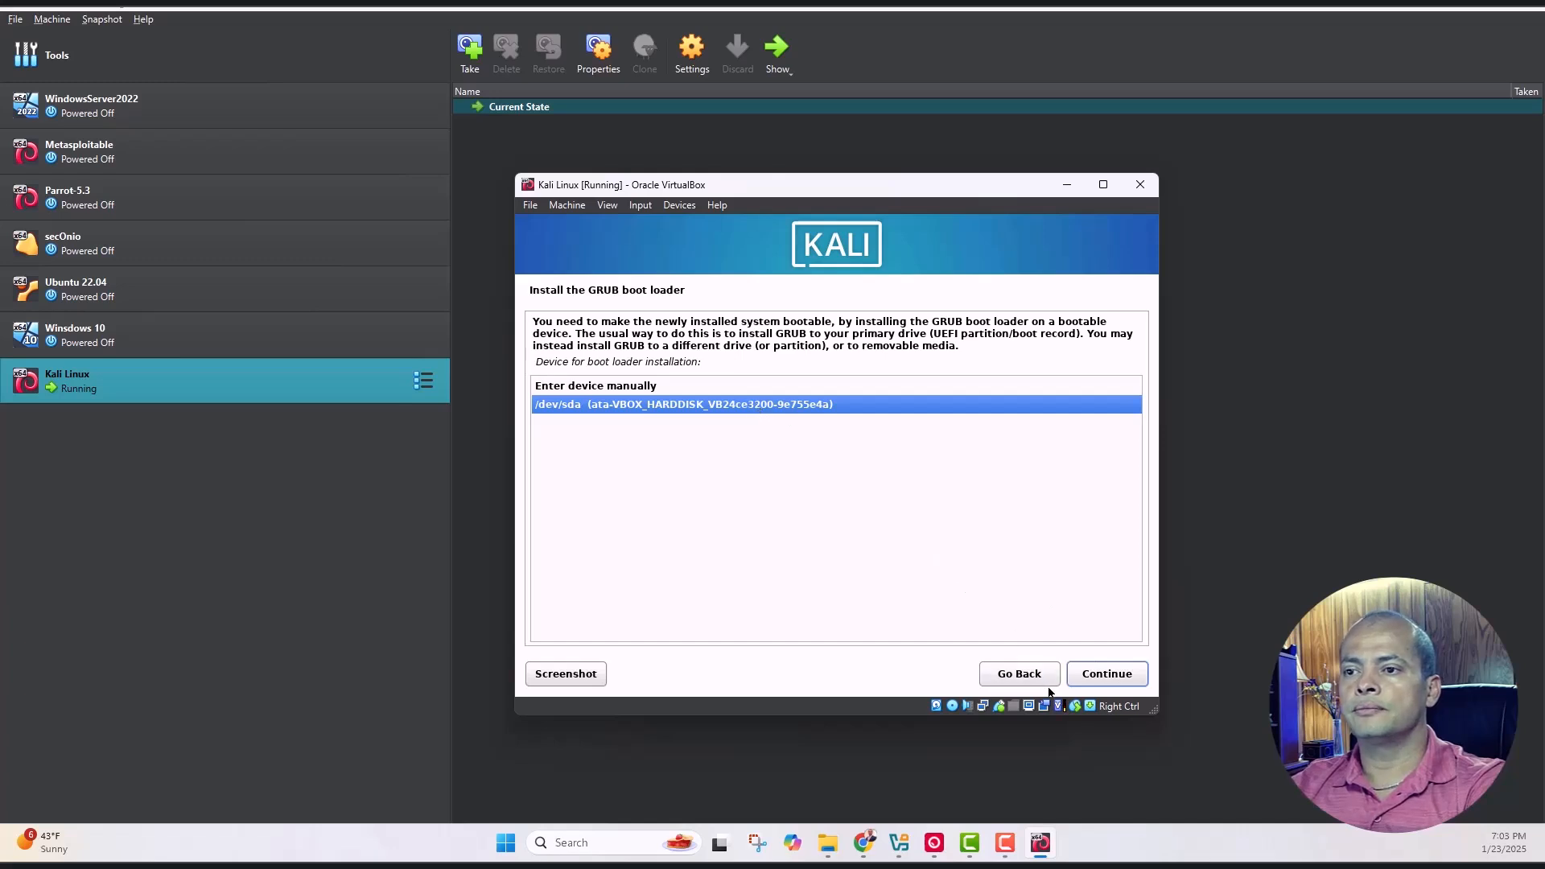
pyautogui.click(1092, 680)
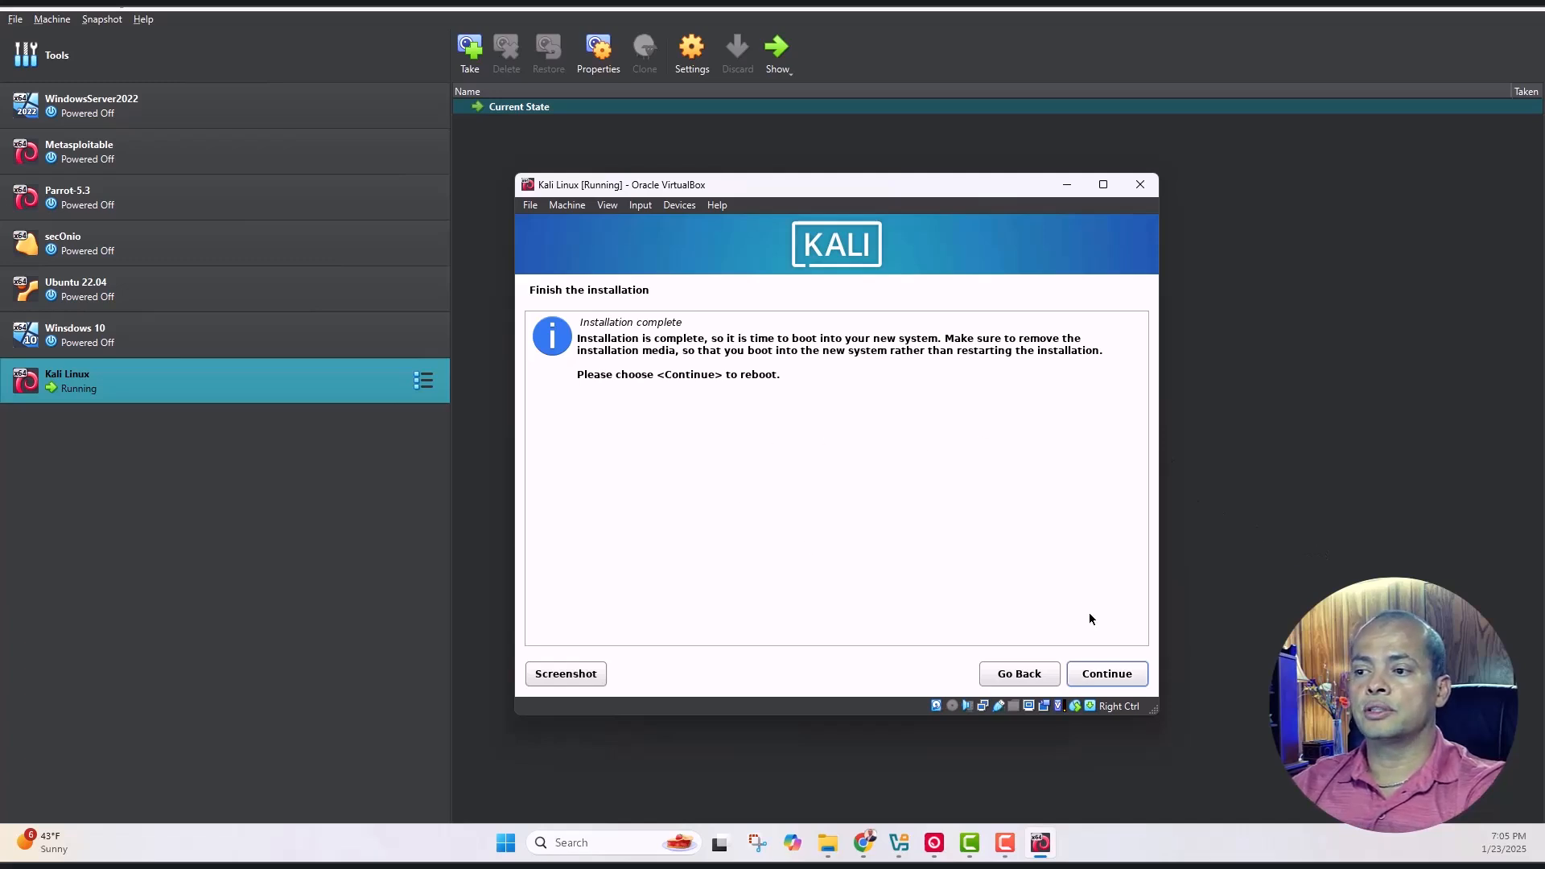
pyautogui.click(1108, 675)
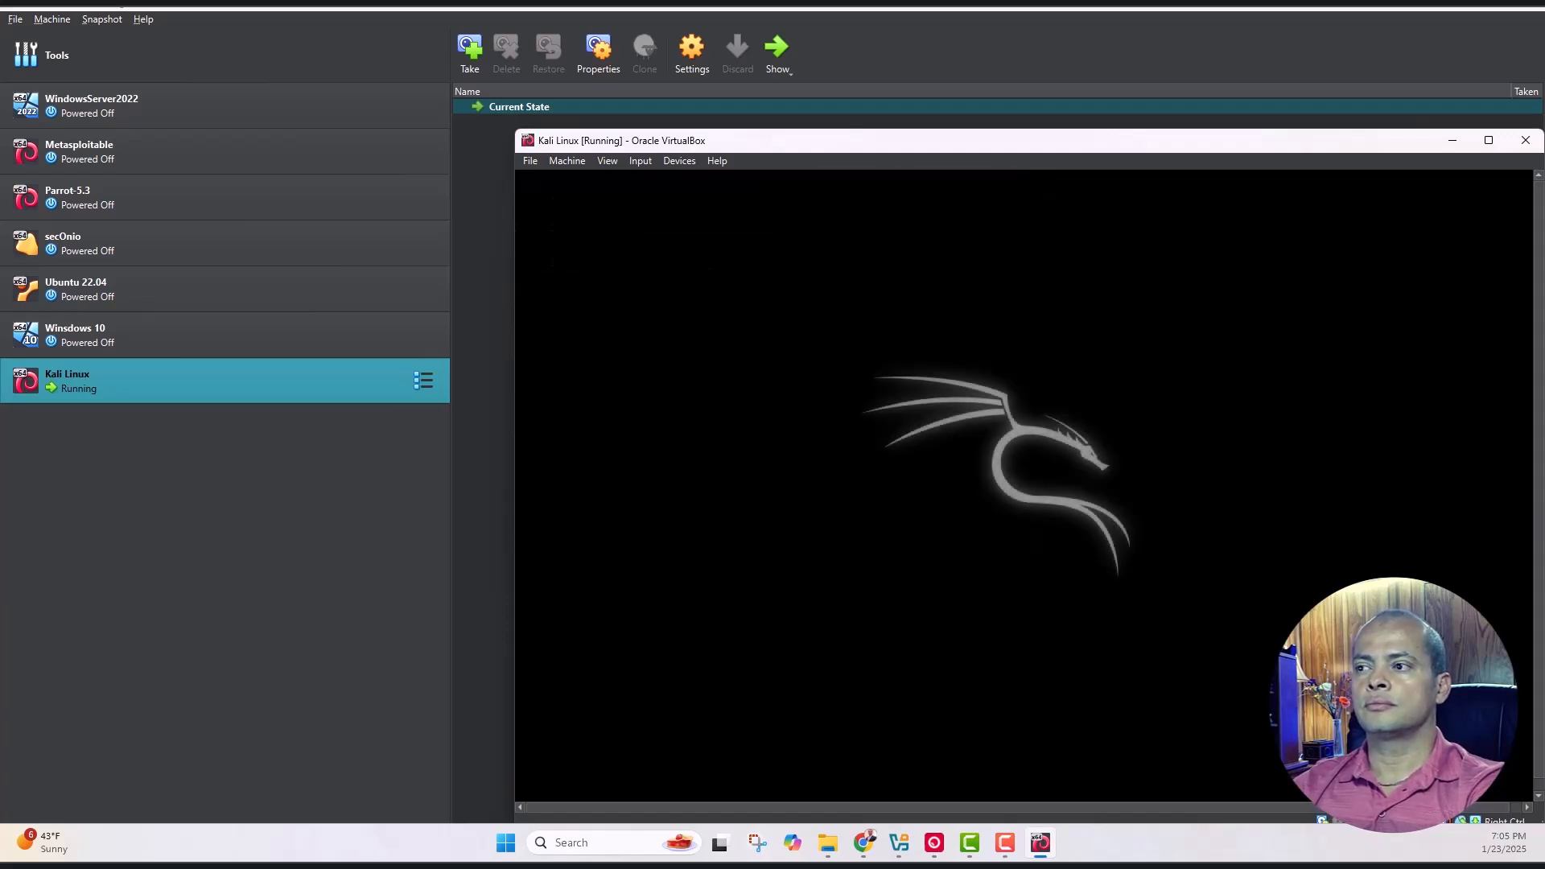
# Log in with the new user's username and password, then enlarge and reposition the VM window
pyautogui.moveTo(1074, 143); pyautogui.dragTo(923, 95)
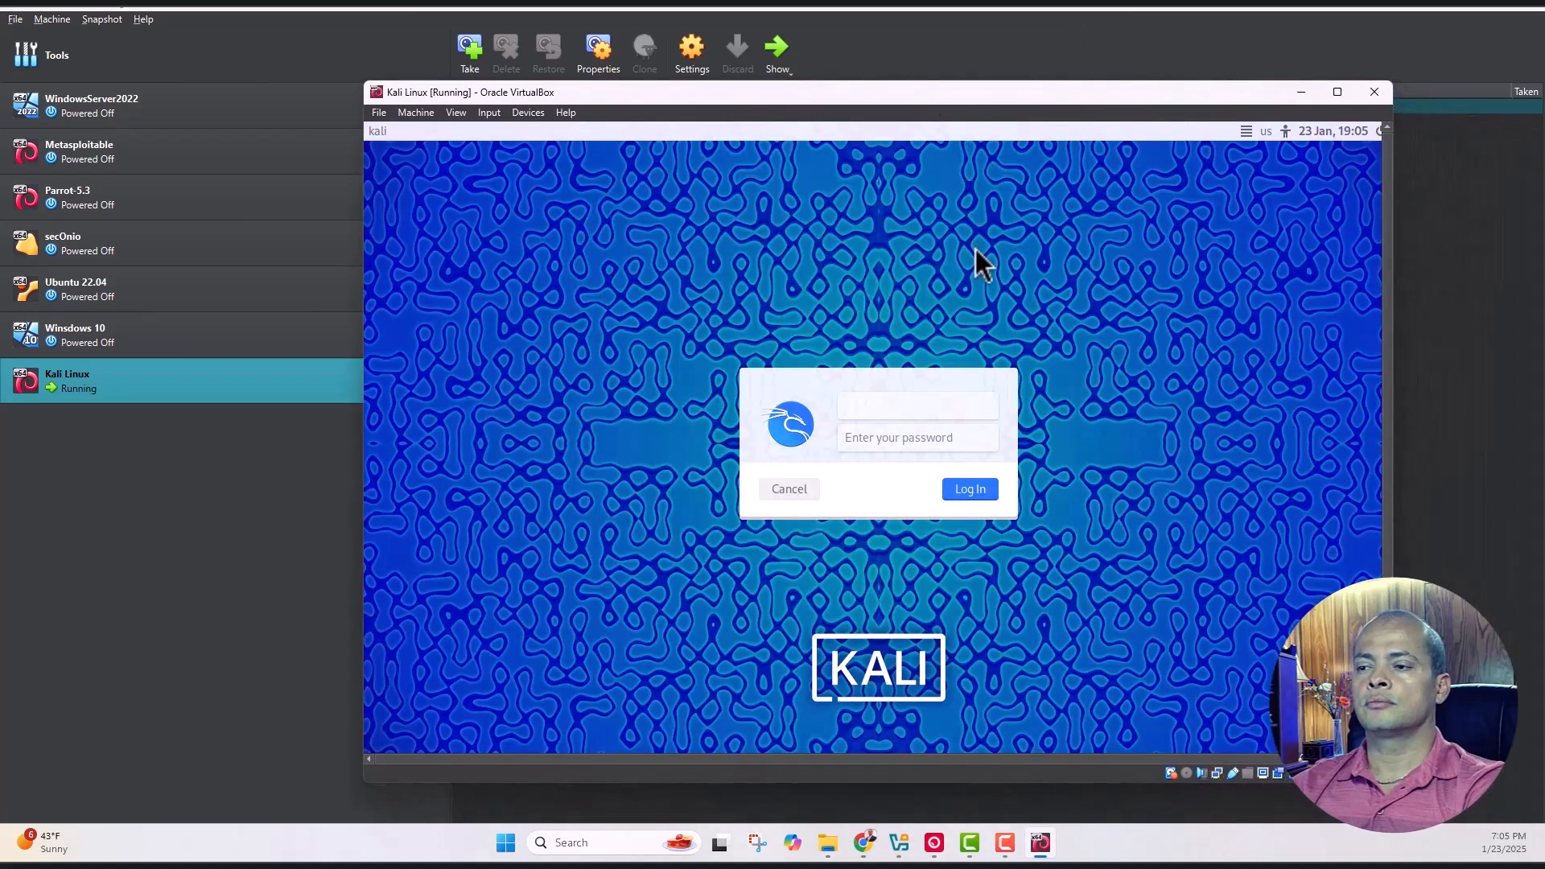
pyautogui.click(898, 402)
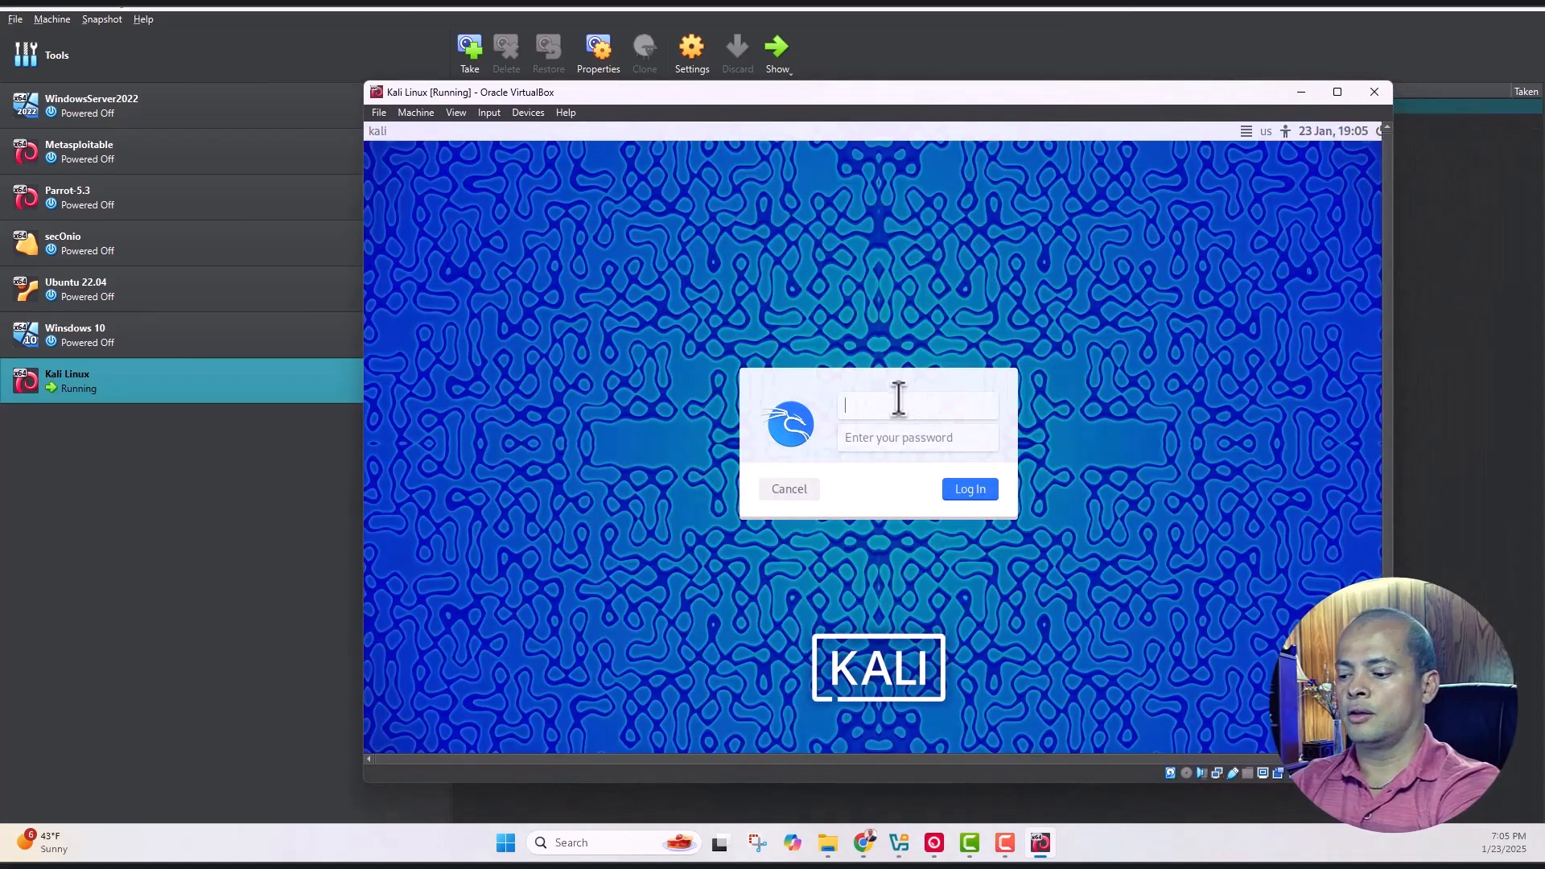
pyautogui.write('kali')
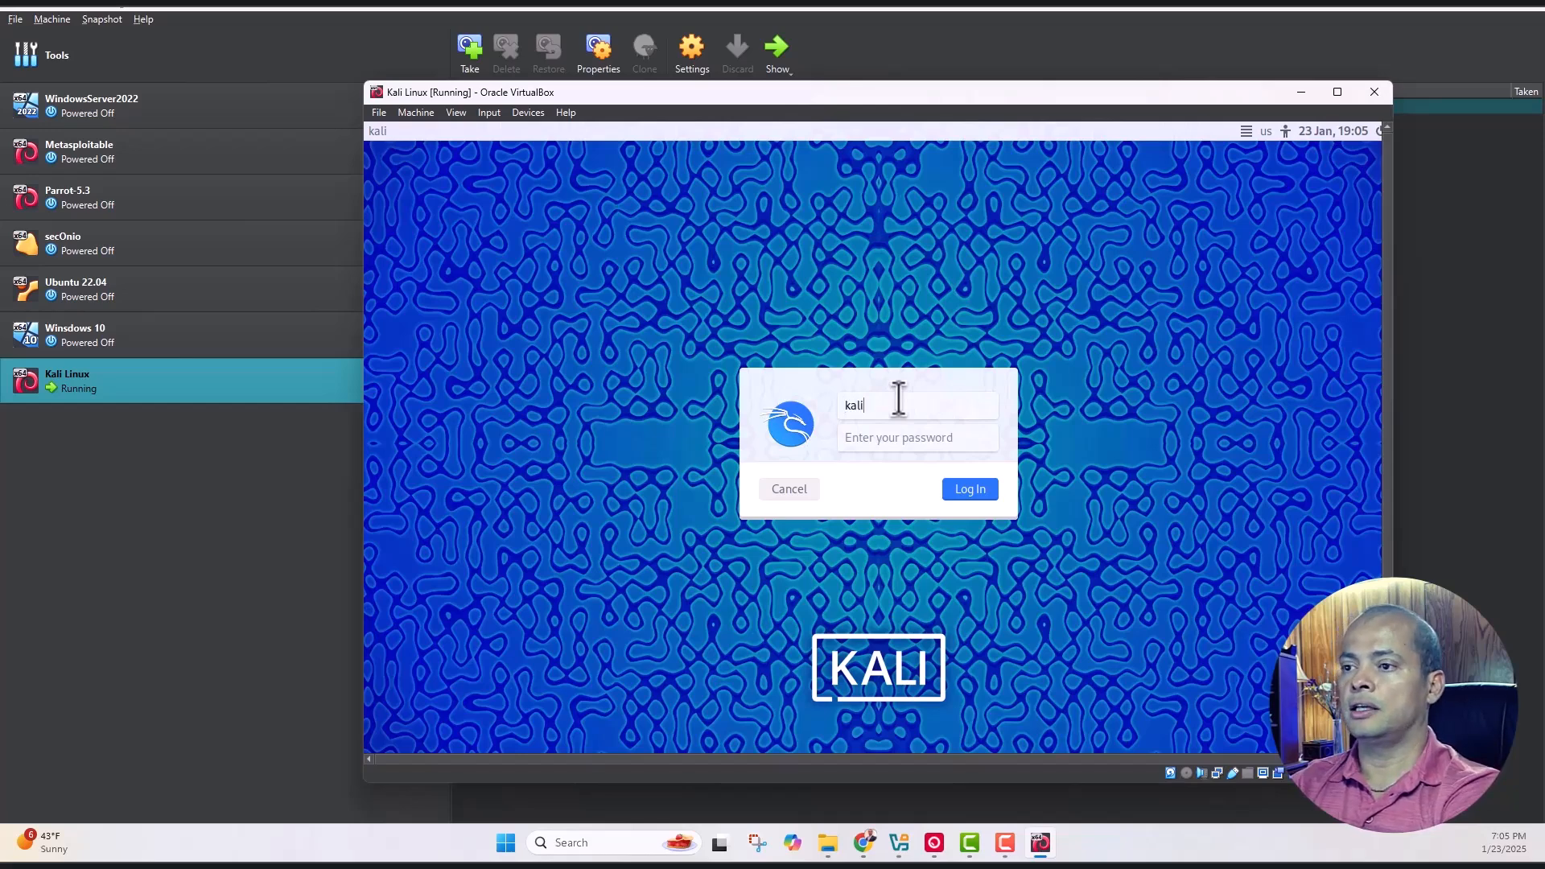
pyautogui.press('Tab')
pyautogui.hotkey('shift', 'Tab')
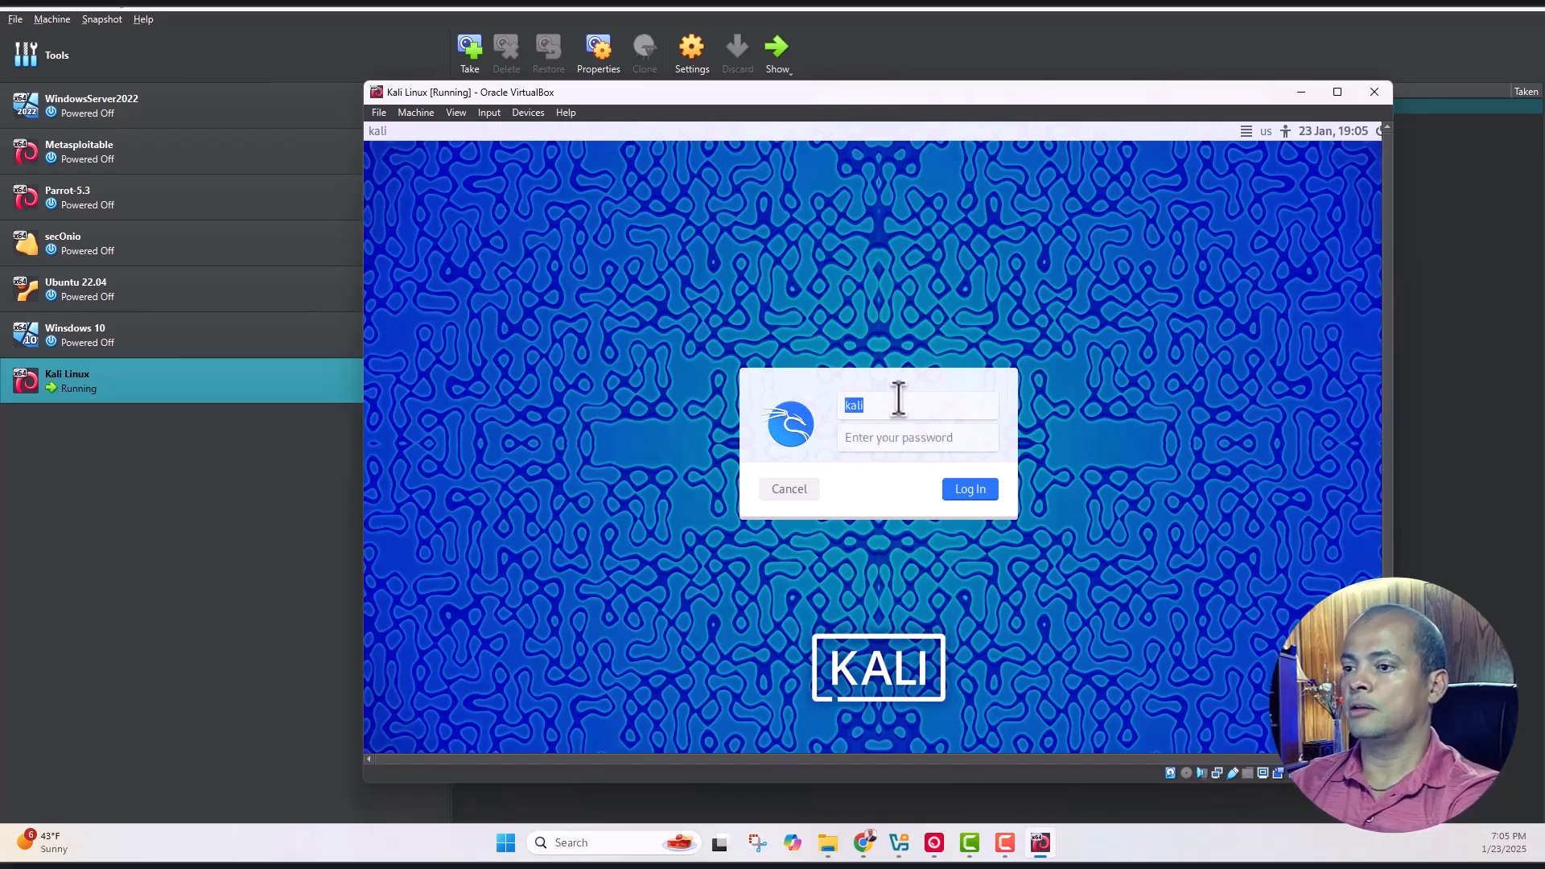
pyautogui.press('Right')
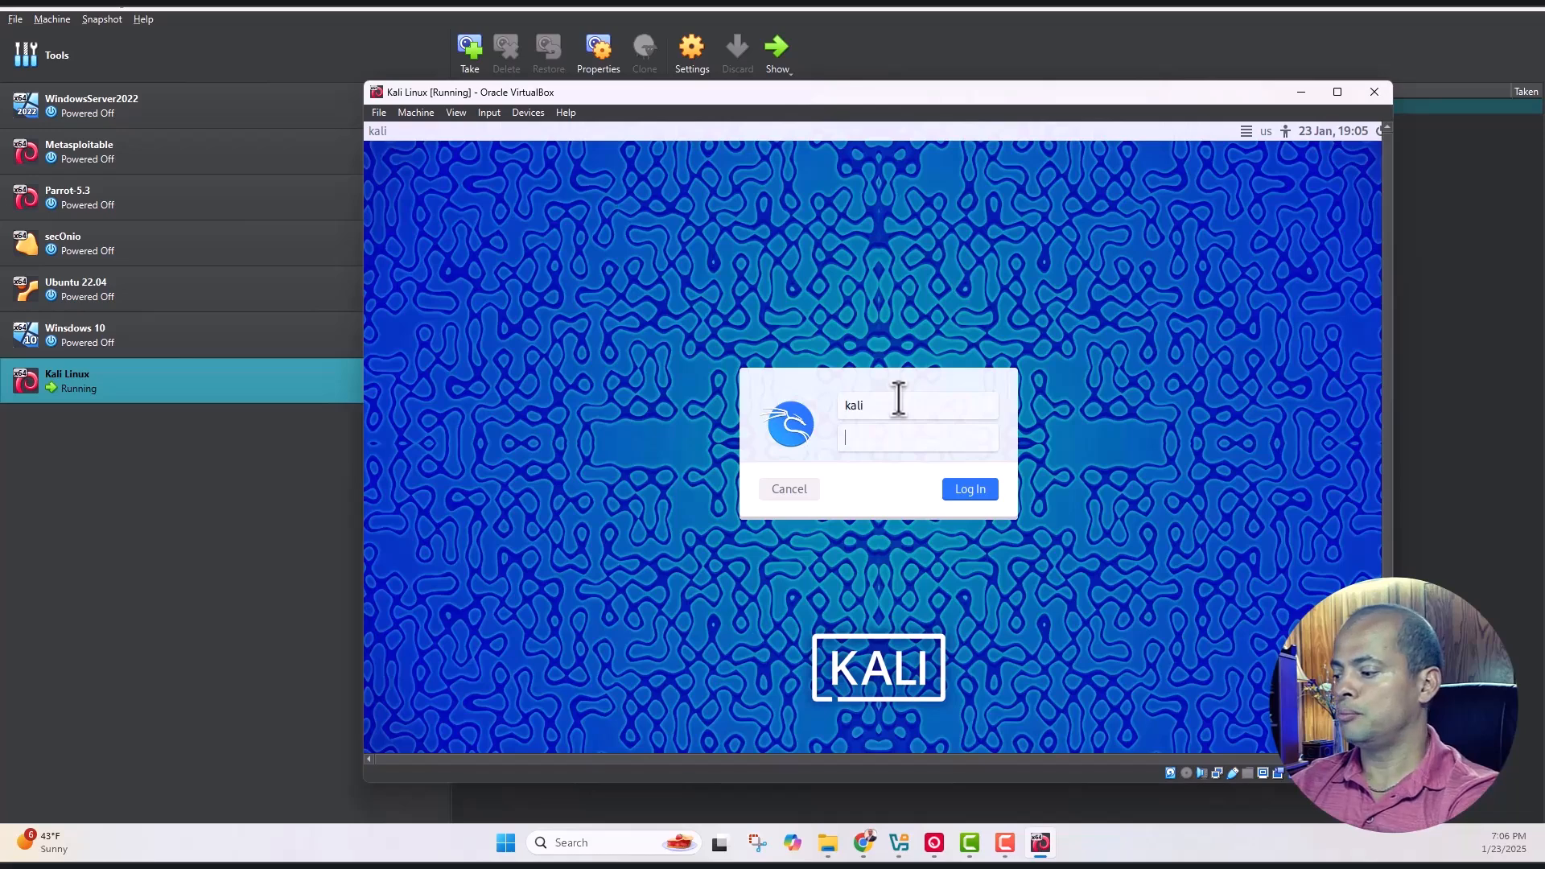
pyautogui.write('kal')
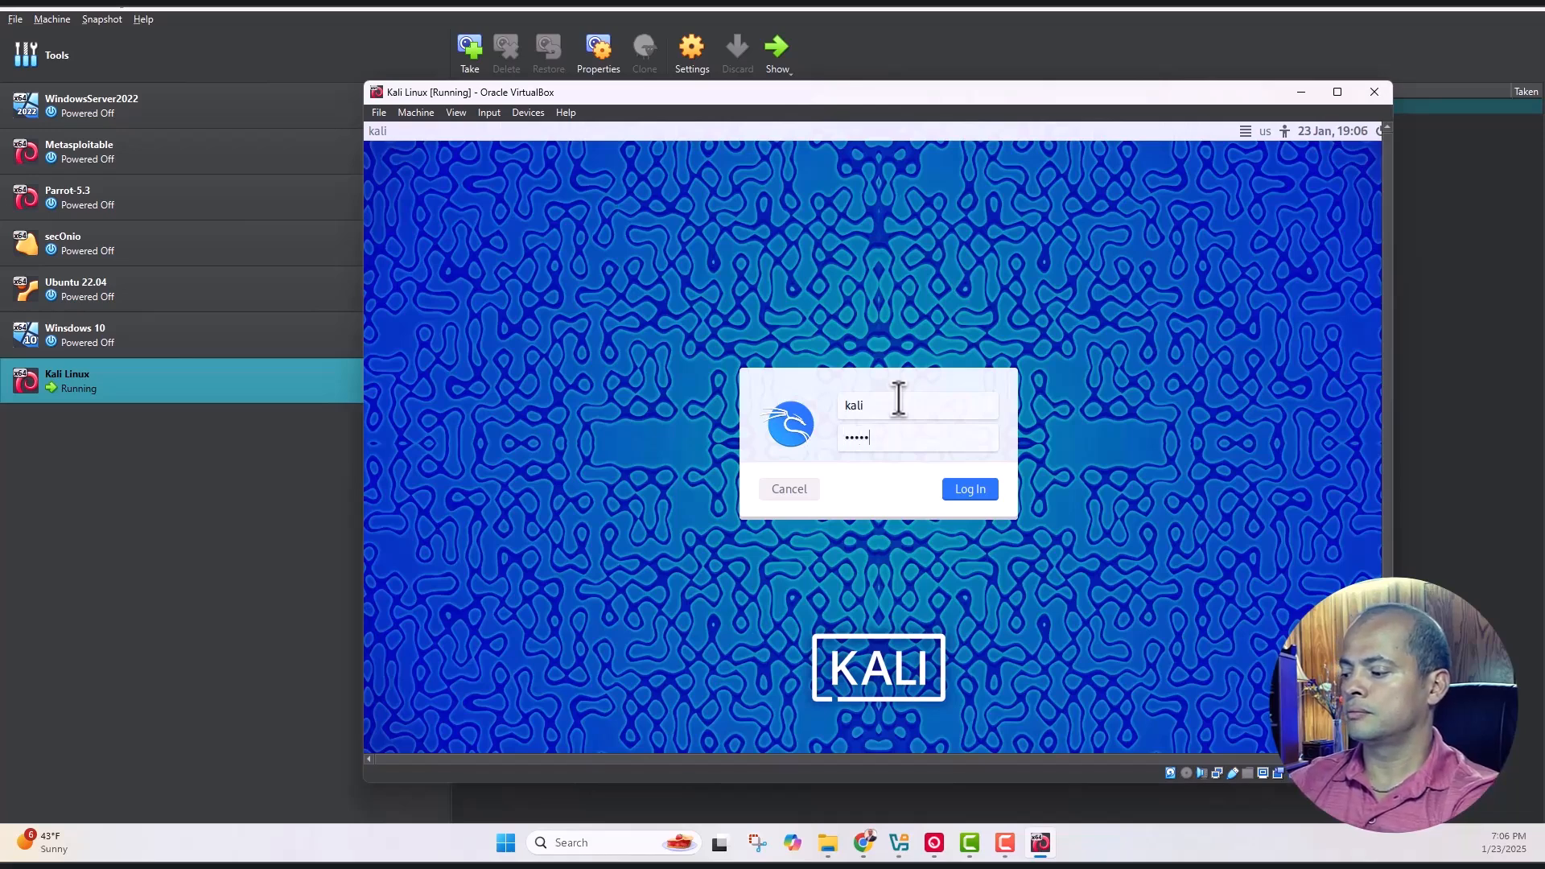
pyautogui.press('Return')
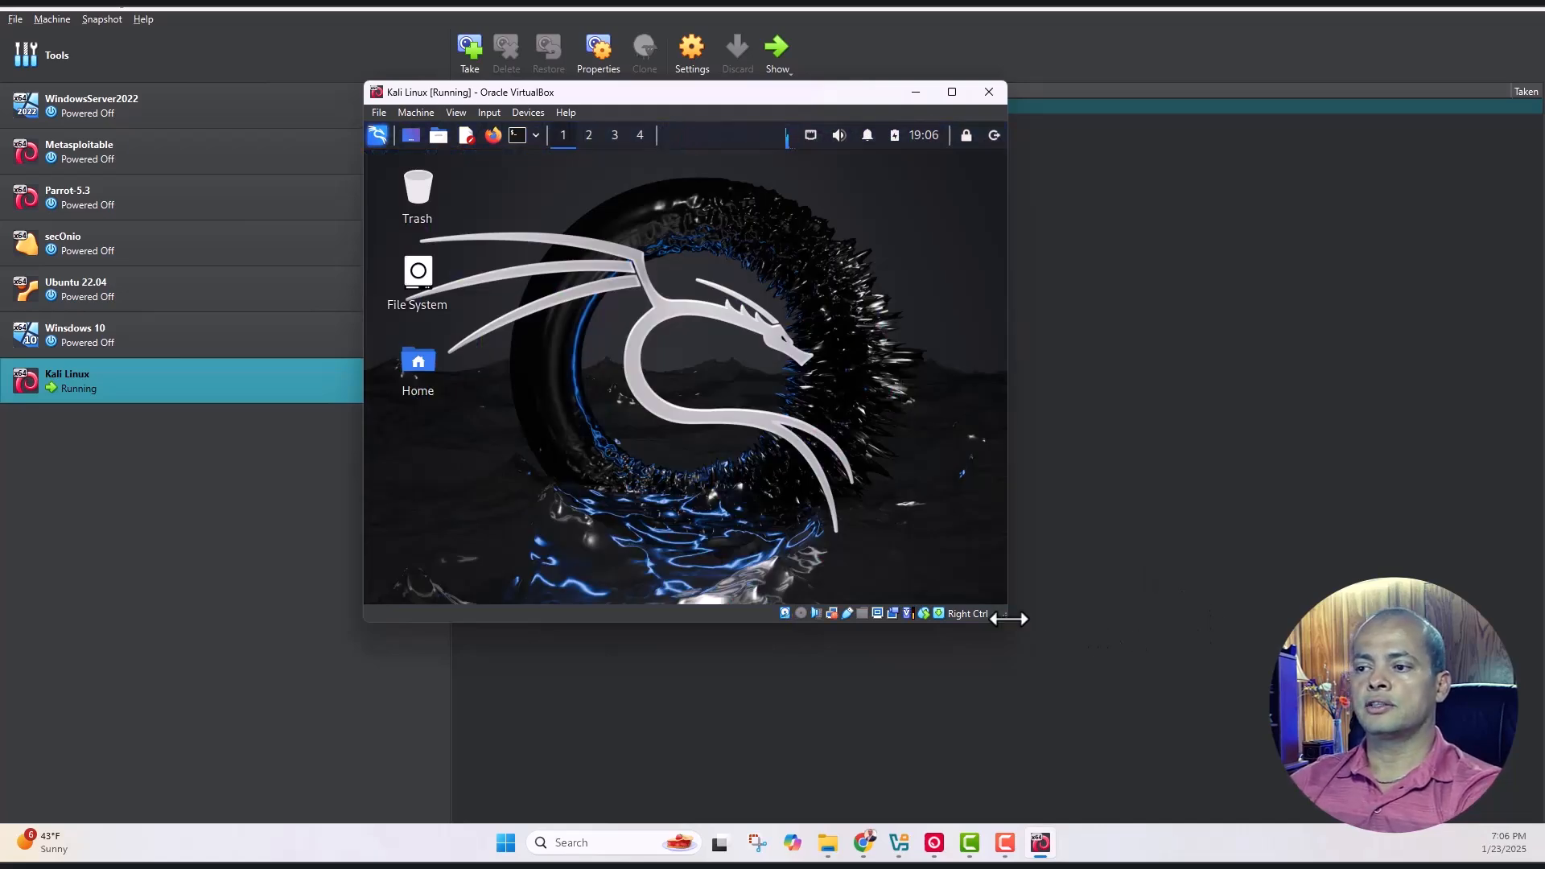
pyautogui.moveTo(1004, 620); pyautogui.dragTo(1288, 700)
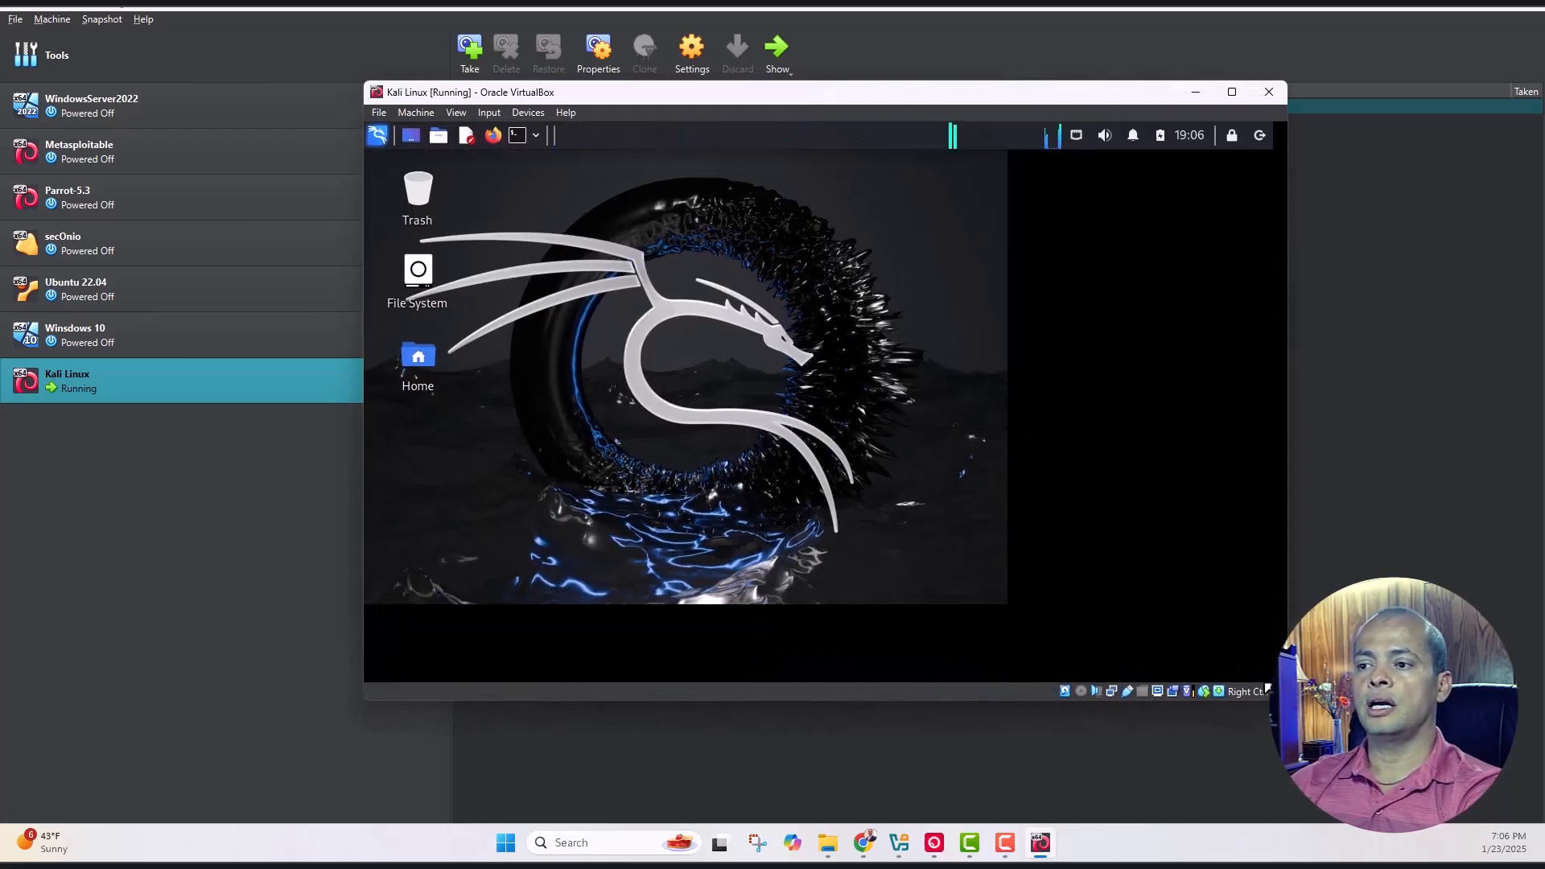
pyautogui.moveTo(855, 95); pyautogui.dragTo(745, 58)
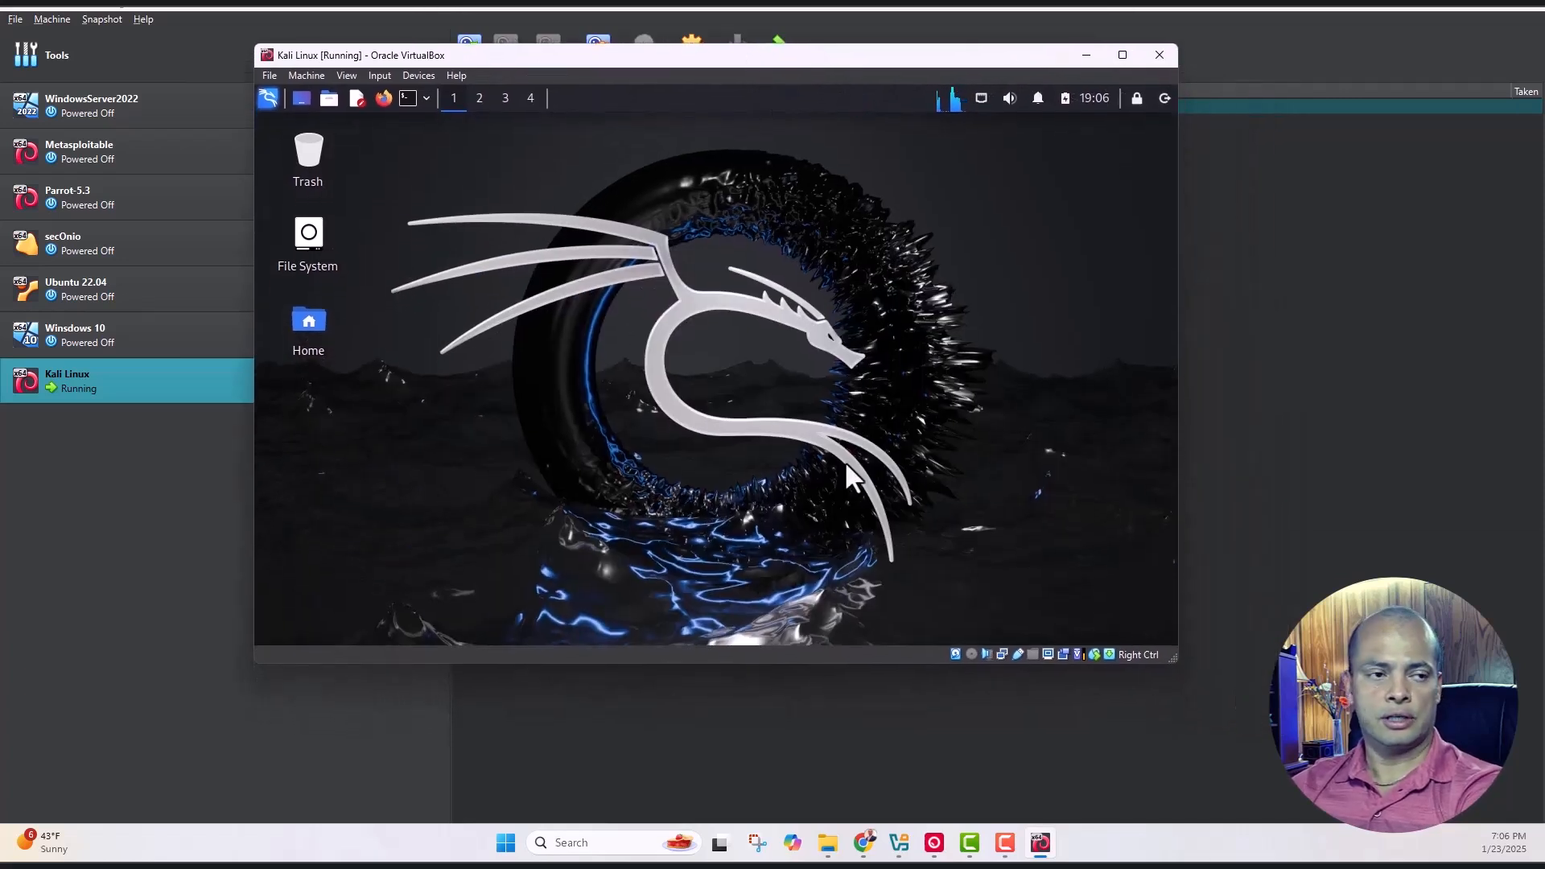